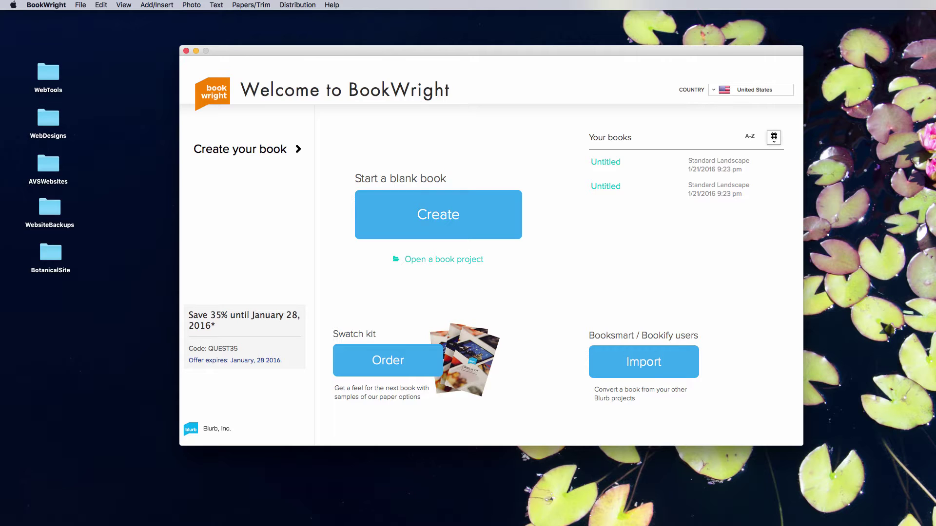
Step: Create a blank photo book in the Standard Landscape format, 10x8 in (25x20 cm)
click(425, 230)
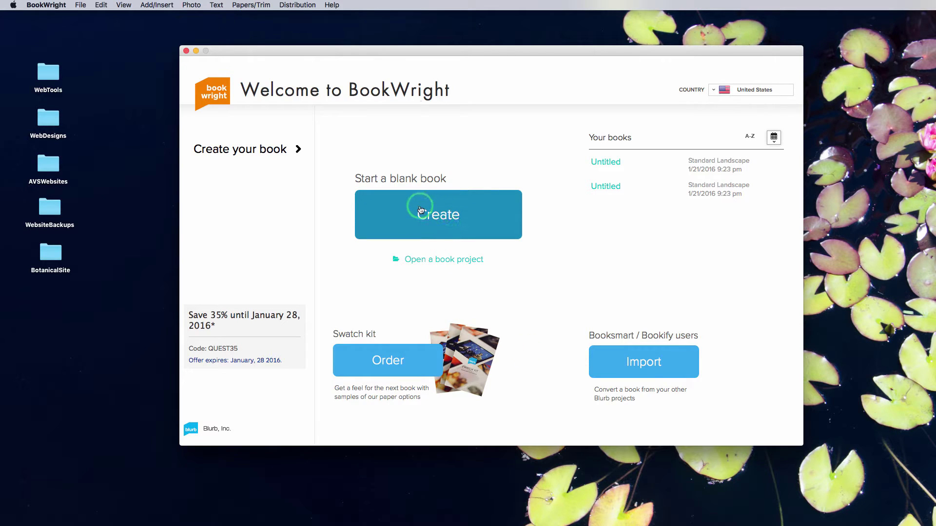
click(449, 219)
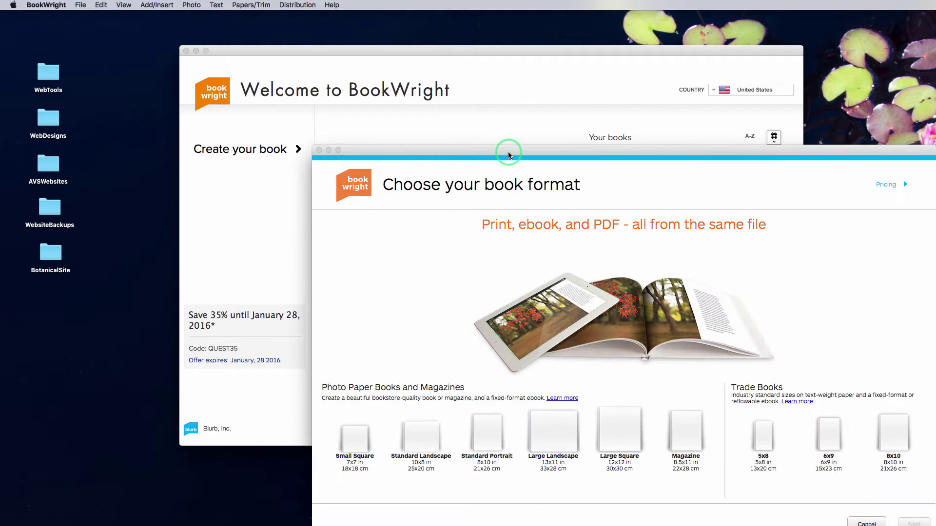
drag(507, 158, 382, 94)
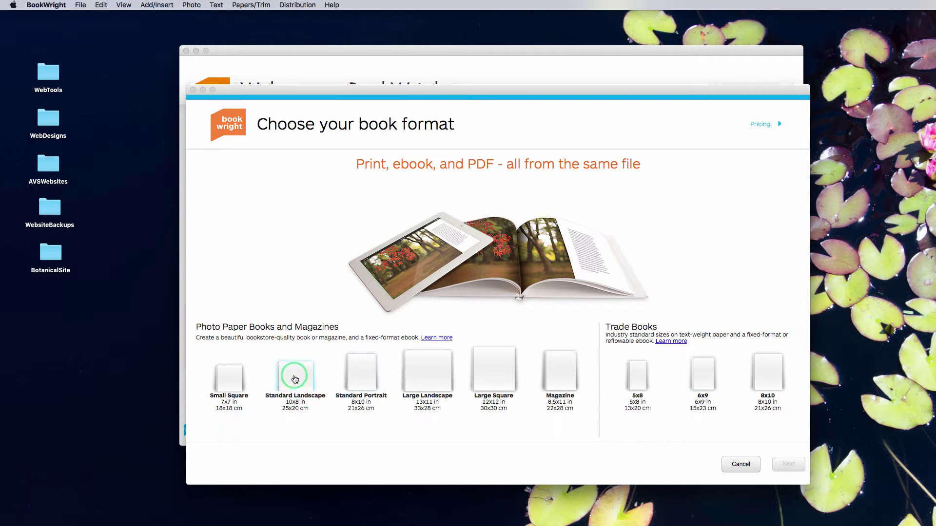
click(294, 379)
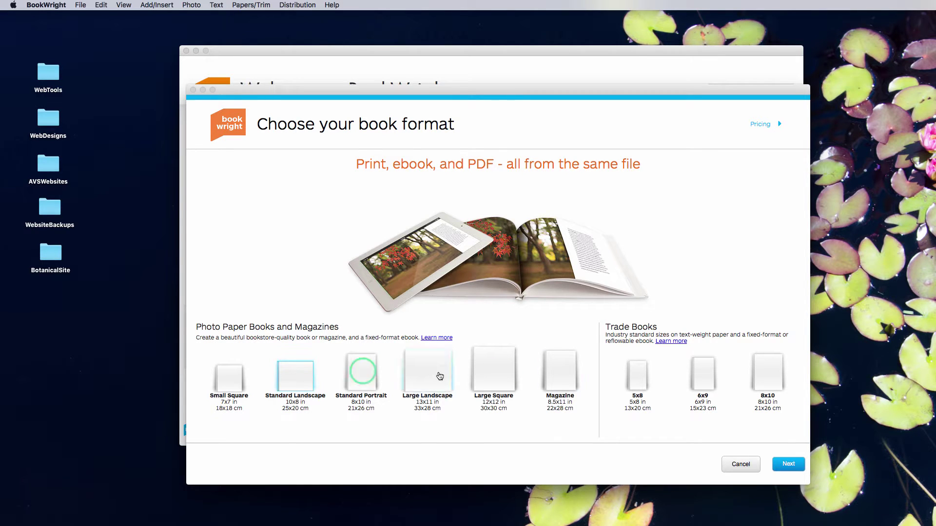
click(786, 464)
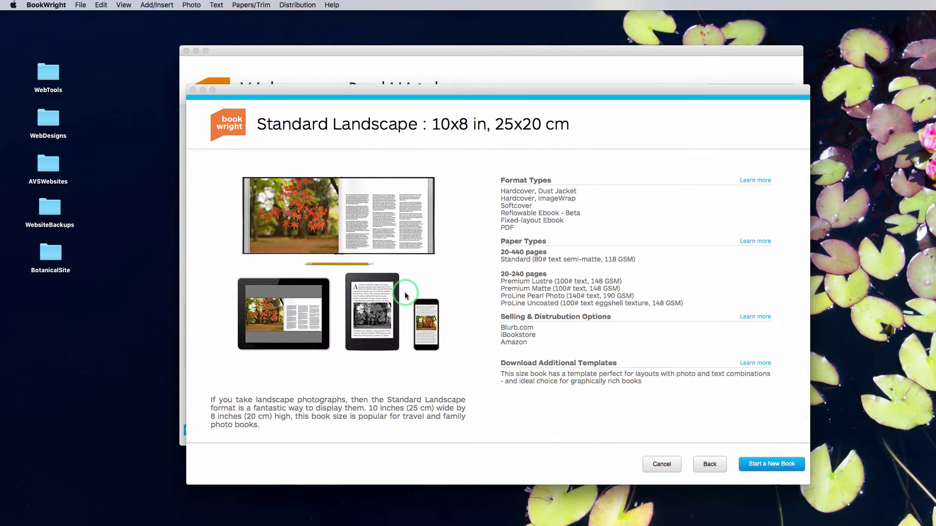
click(785, 465)
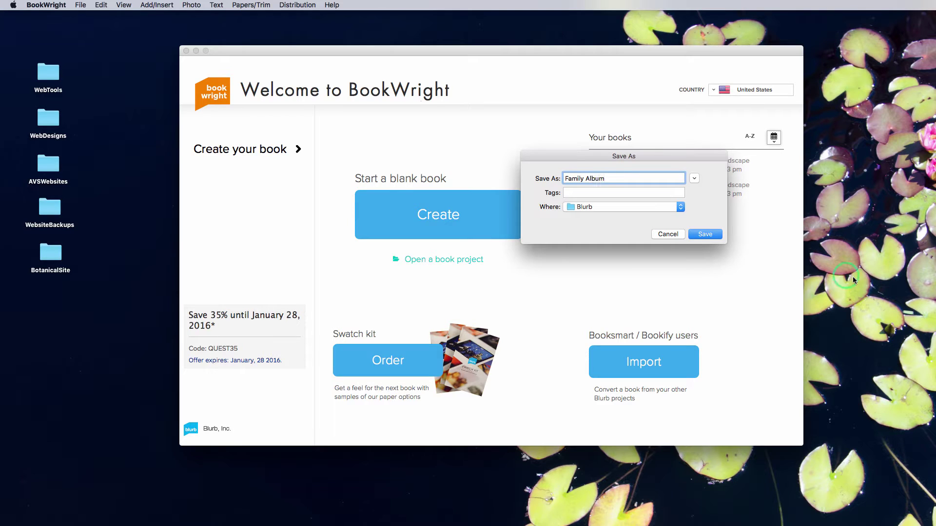
Step: Save the new book project as Family Album in the Blurb folder
click(581, 207)
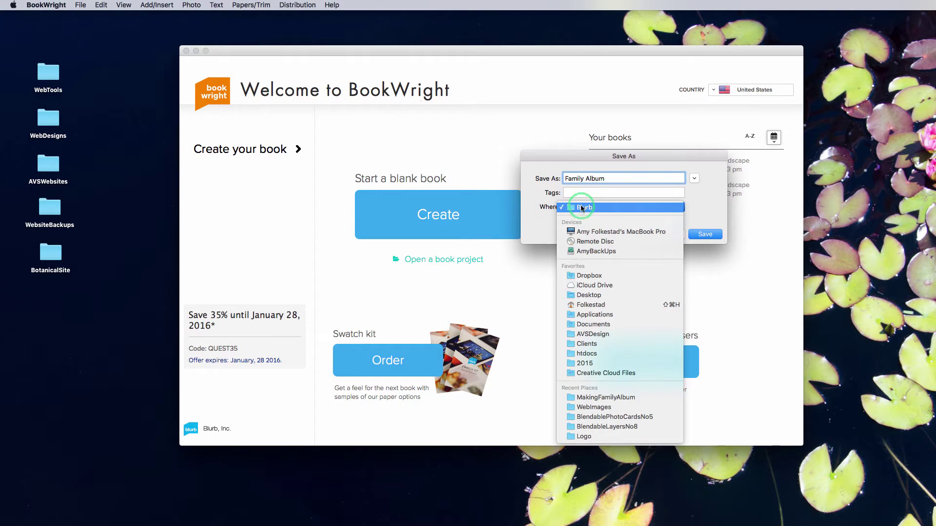
click(647, 202)
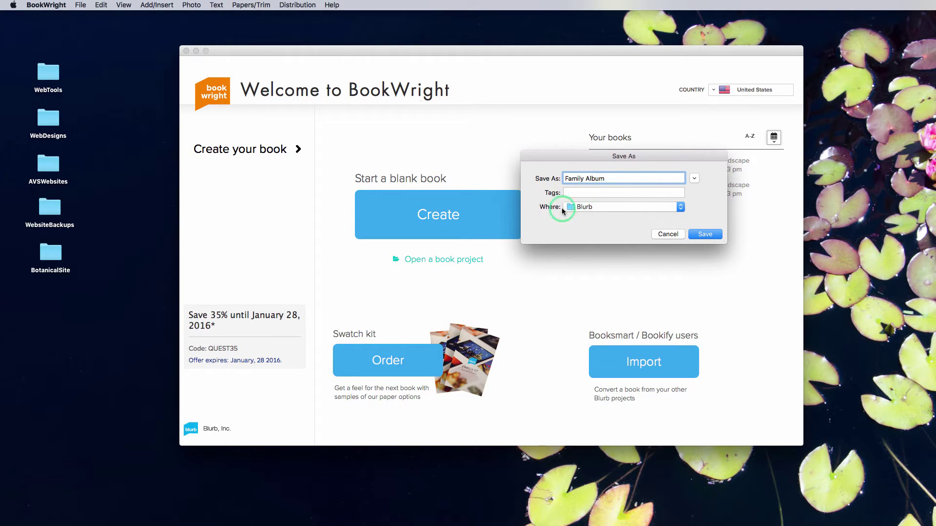
click(718, 237)
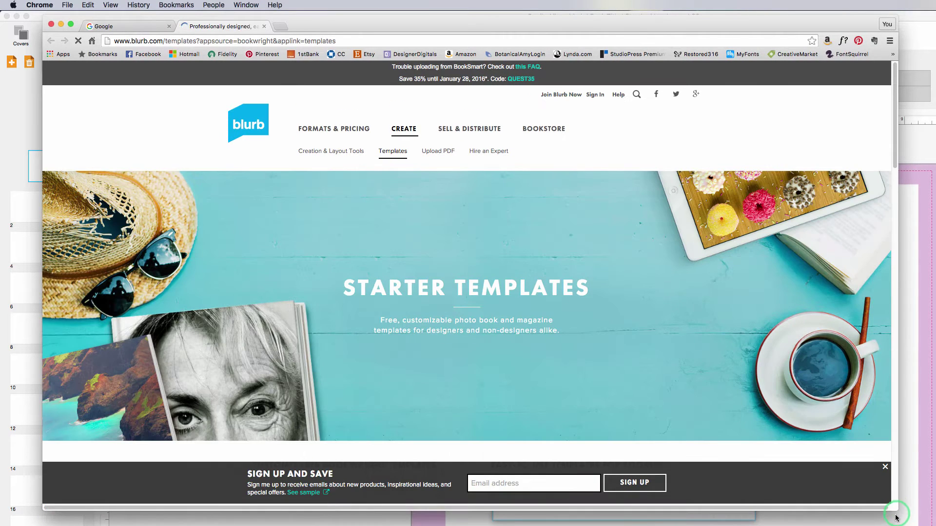
Step: Download the landscape Family Book template in Standard Landscape size (10x8 in) from Blurb's BookWright templates page
scroll(510, 320, down, 8)
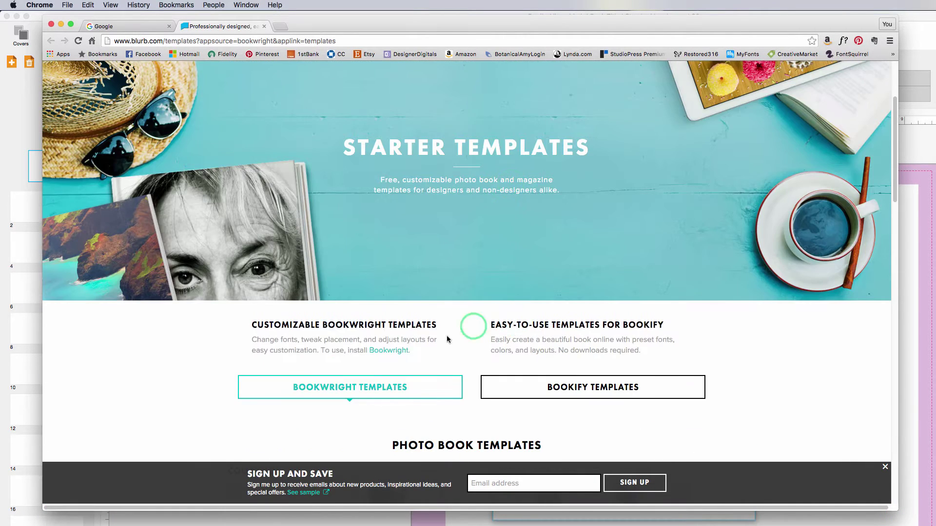
scroll(204, 214, down, 3)
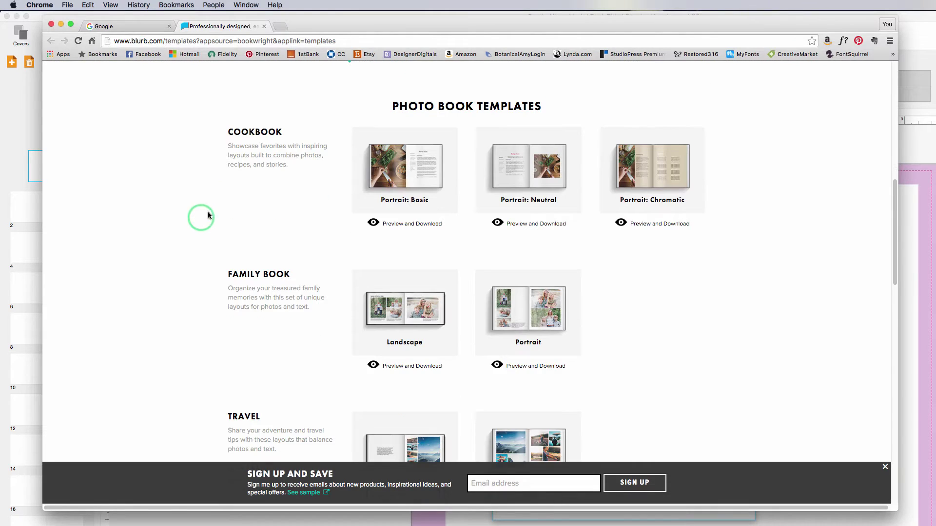
scroll(241, 183, down, 4)
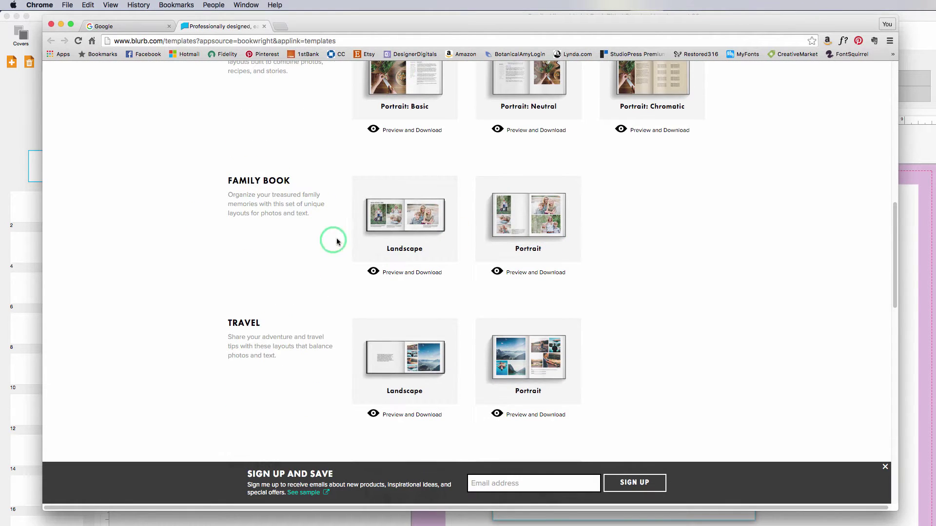
click(417, 237)
scroll(308, 205, down, 8)
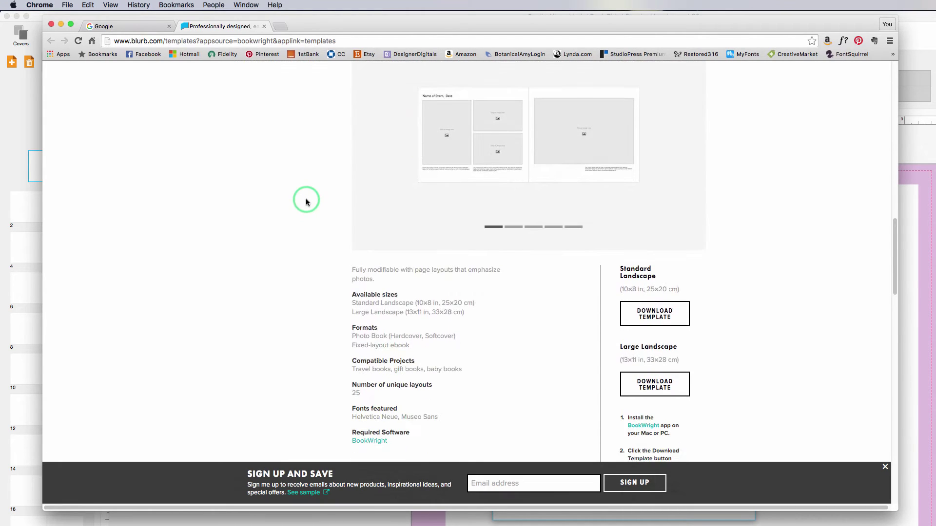
scroll(306, 202, down, 1)
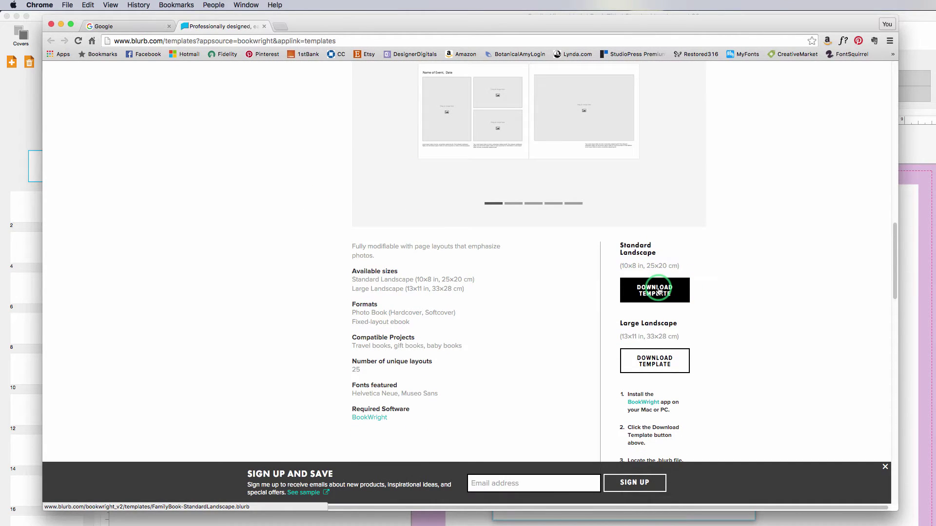
click(659, 292)
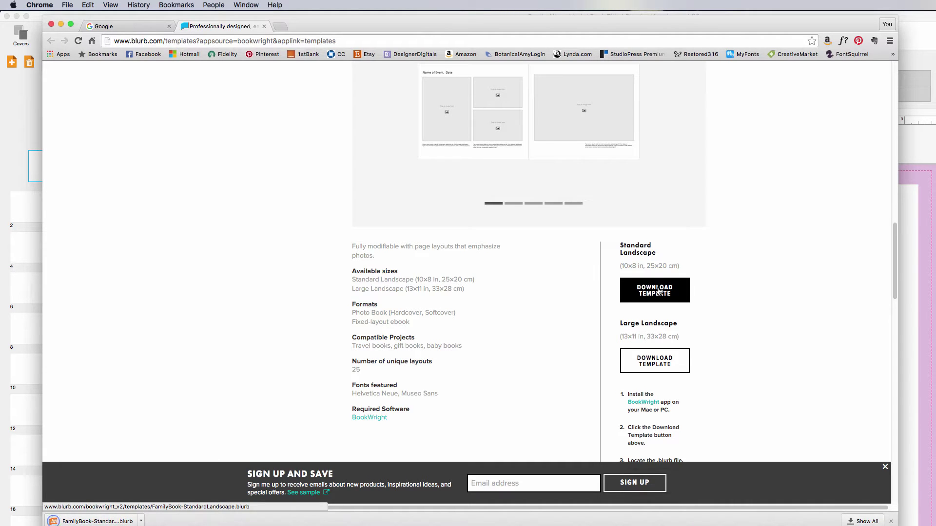
Step: Reveal the downloaded Family Book template file in Finder's Downloads folder
click(269, 172)
scroll(261, 177, up, 10)
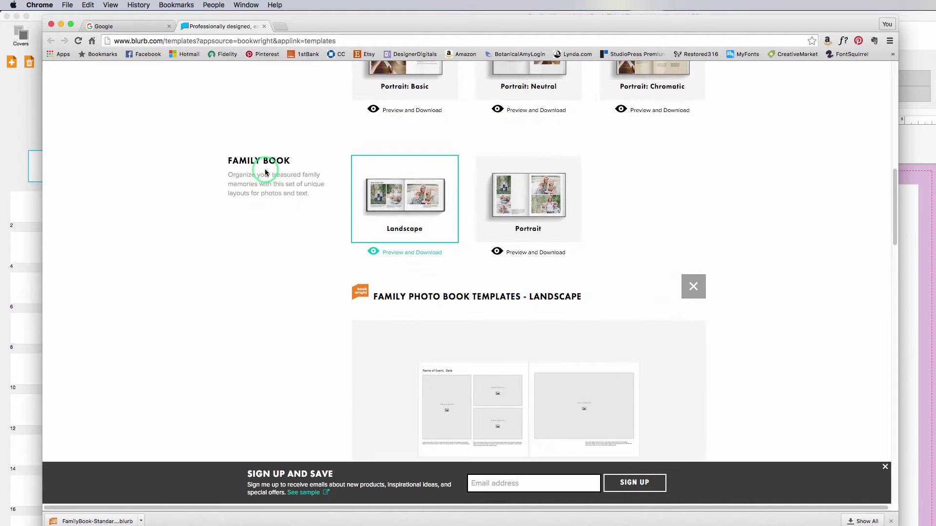
click(235, 200)
scroll(235, 200, up, 5)
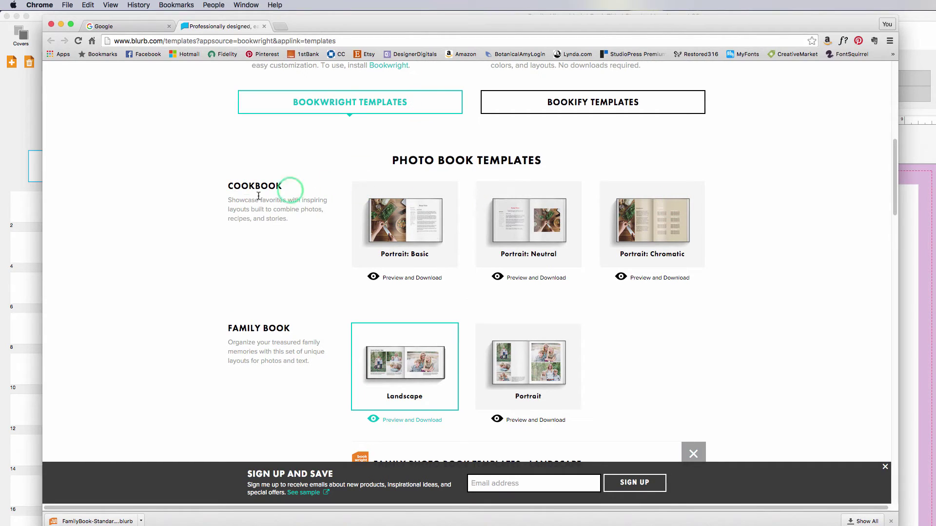
scroll(236, 215, down, 6)
click(141, 521)
click(198, 391)
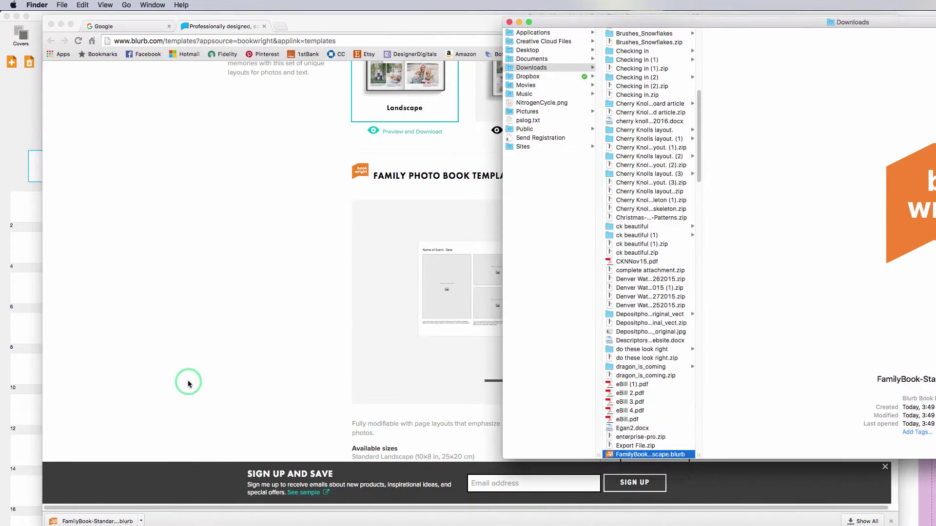
Step: Open FamilyBook-StandardLandscape.blurb from Downloads in BookWright and dismiss the getting-started help
click(902, 2)
drag(870, 24, 547, 17)
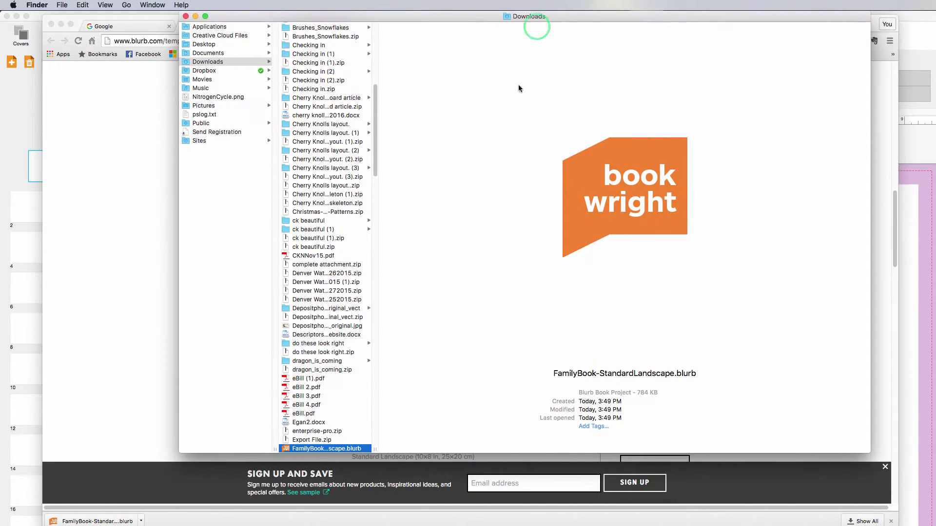
double_click(286, 449)
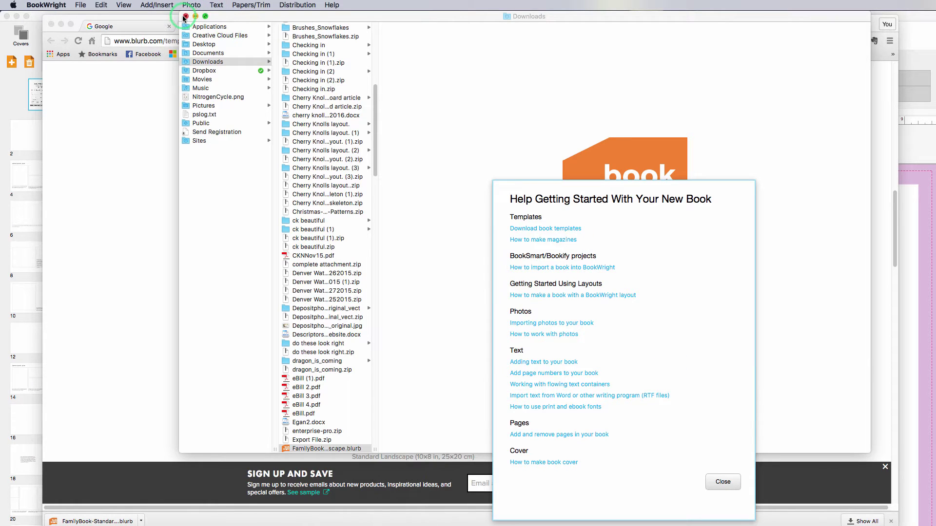
click(722, 482)
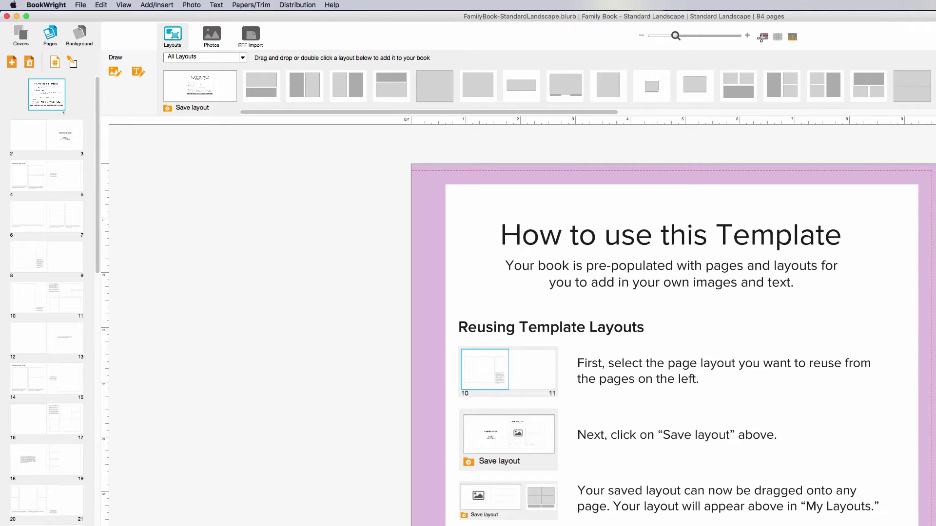
Step: Delete the template instructions image from page 1, along with its empty image frame
drag(935, 525, 930, 523)
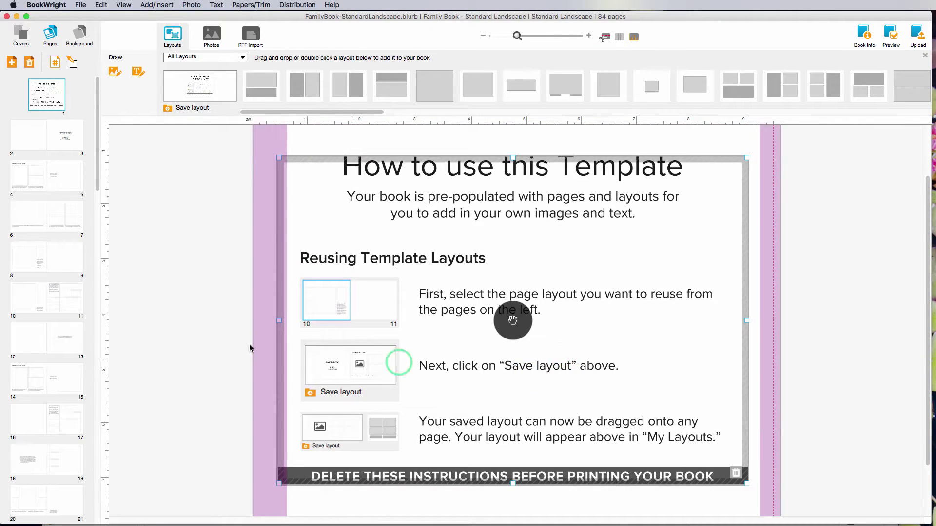
scroll(230, 341, down, 2)
scroll(232, 343, up, 4)
scroll(628, 359, down, 3)
scroll(629, 359, up, 3)
scroll(640, 408, down, 3)
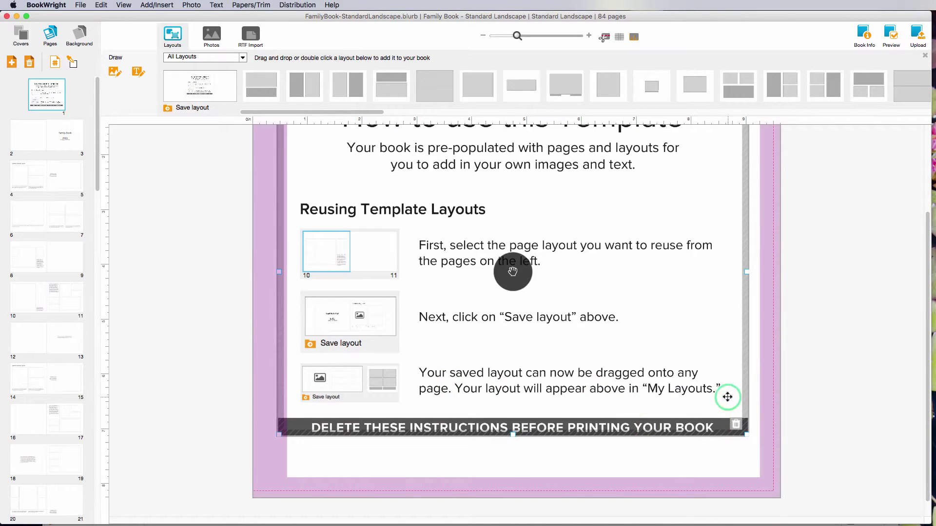
scroll(558, 376, up, 3)
click(723, 426)
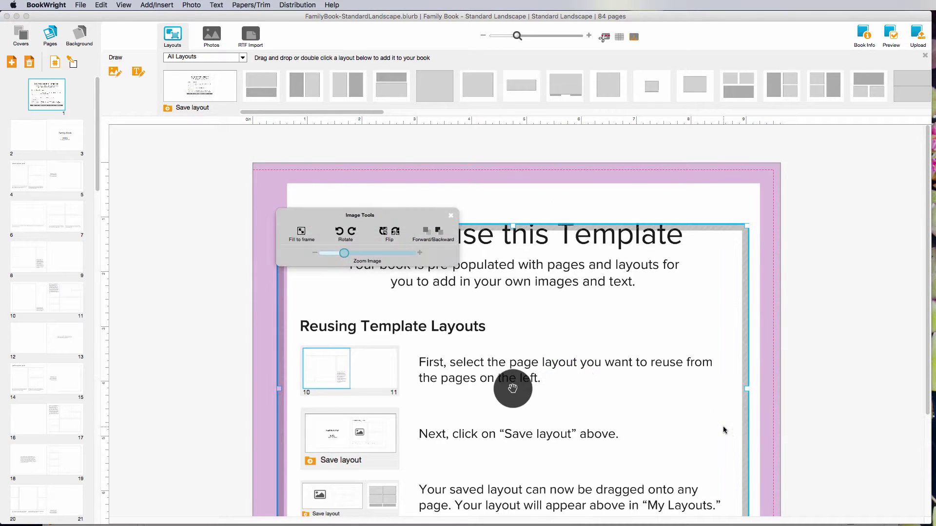
scroll(775, 412, down, 3)
click(719, 417)
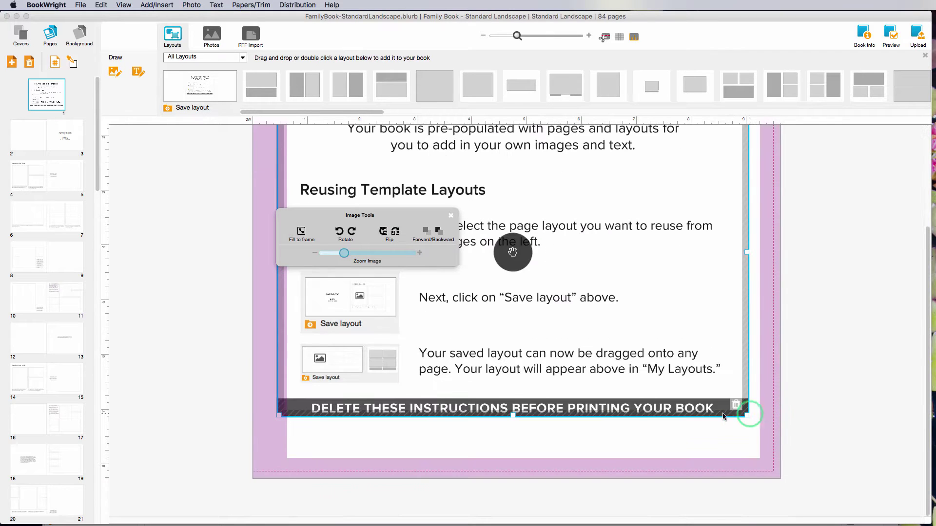
click(736, 407)
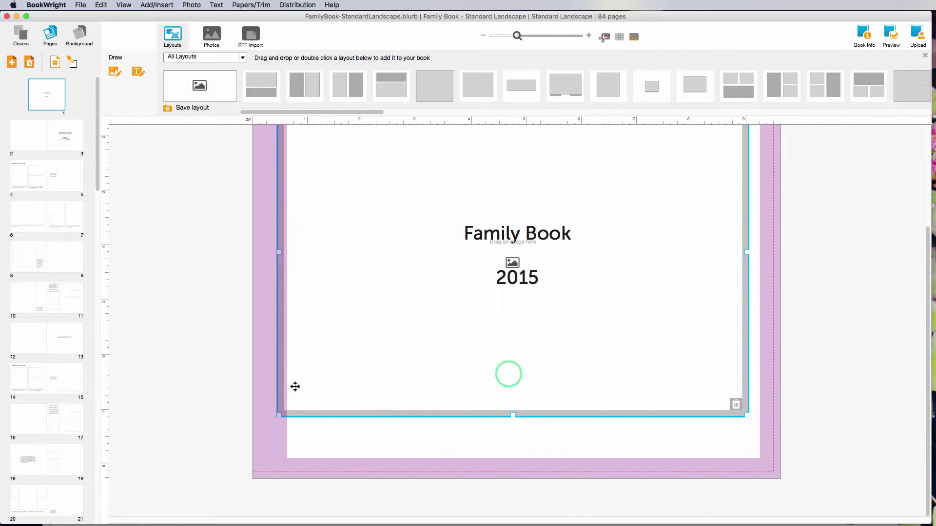
scroll(273, 371, up, 1)
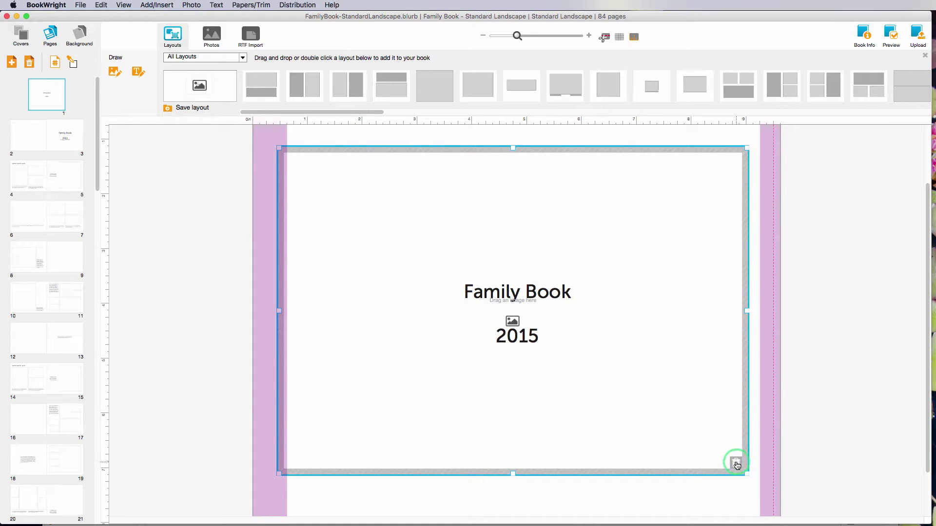
click(736, 466)
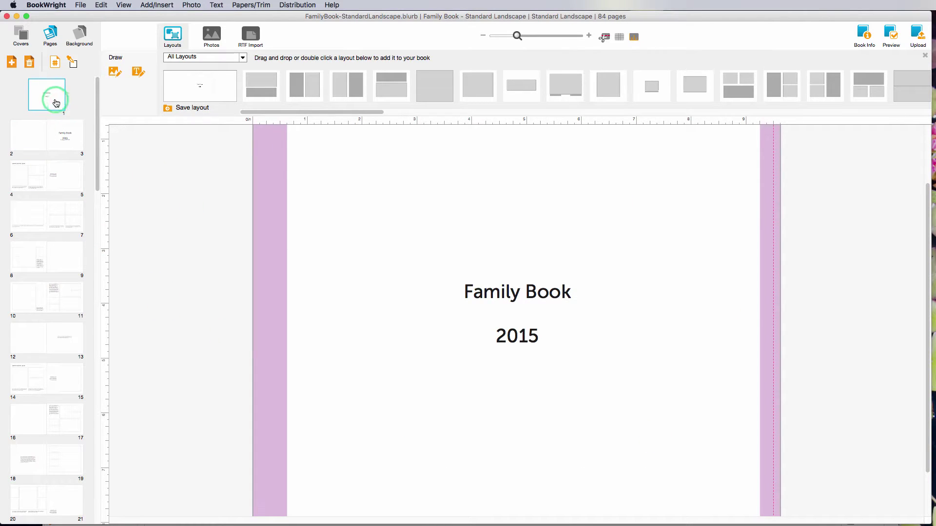
Step: Replace the "Family Book 2015" text on page 1 with "Here is my title"
click(526, 278)
drag(538, 340, 516, 277)
click(628, 410)
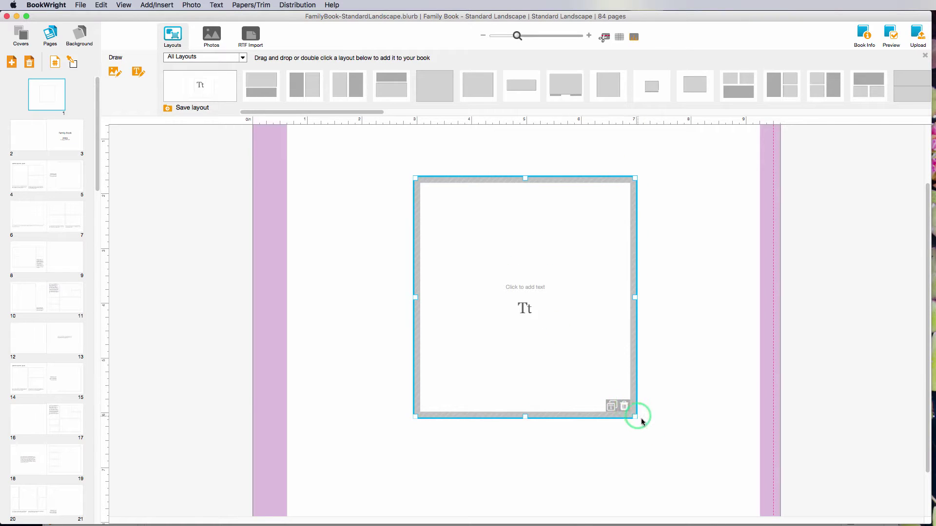
click(527, 309)
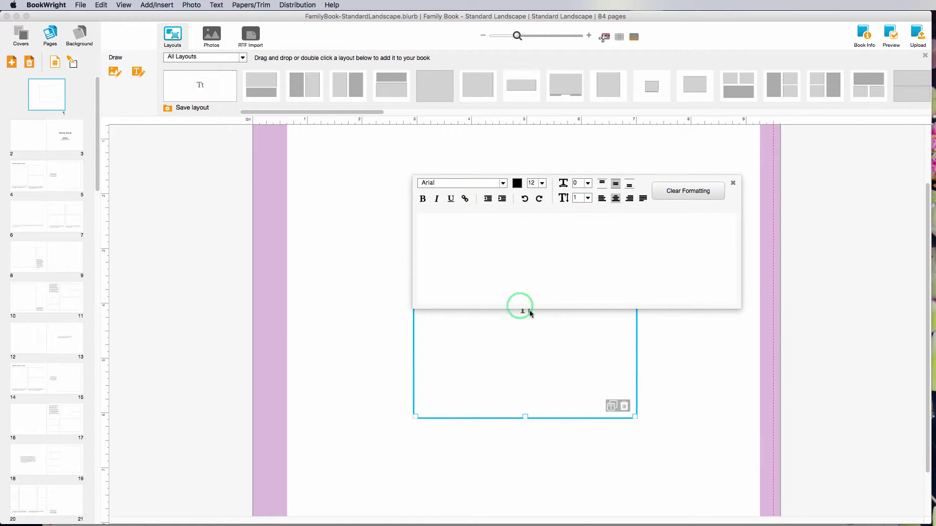
click(628, 275)
text(Here is my title)
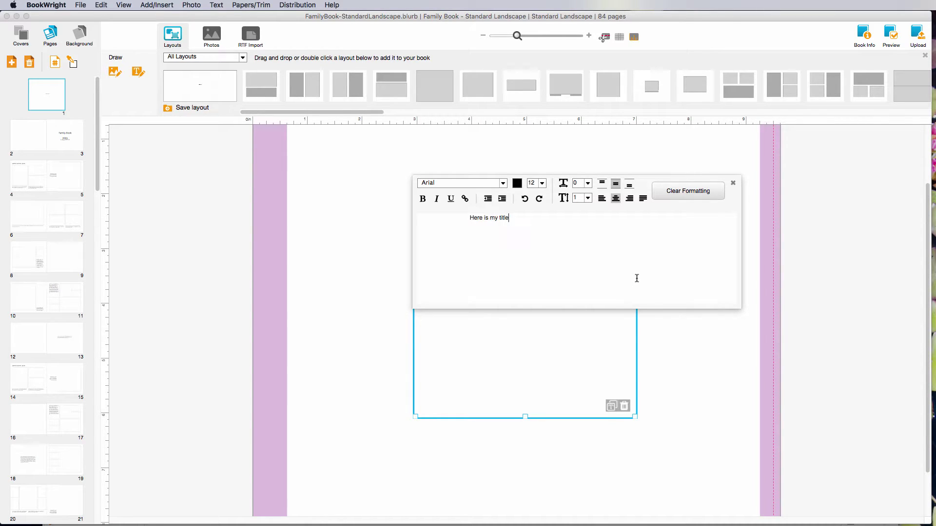
Step: Change the font of the word "title" in the page 1 text to American Typewriter
click(502, 183)
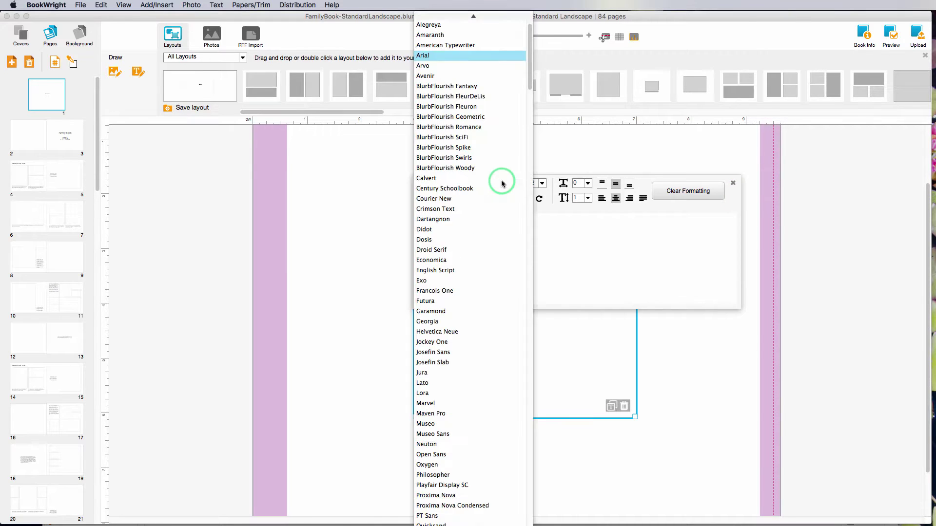
click(442, 382)
click(502, 184)
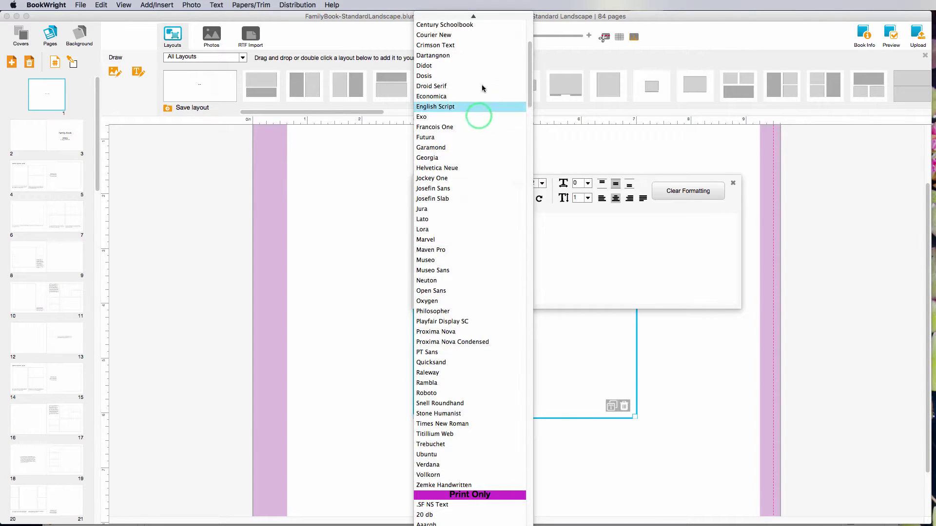
scroll(483, 207, up, 6)
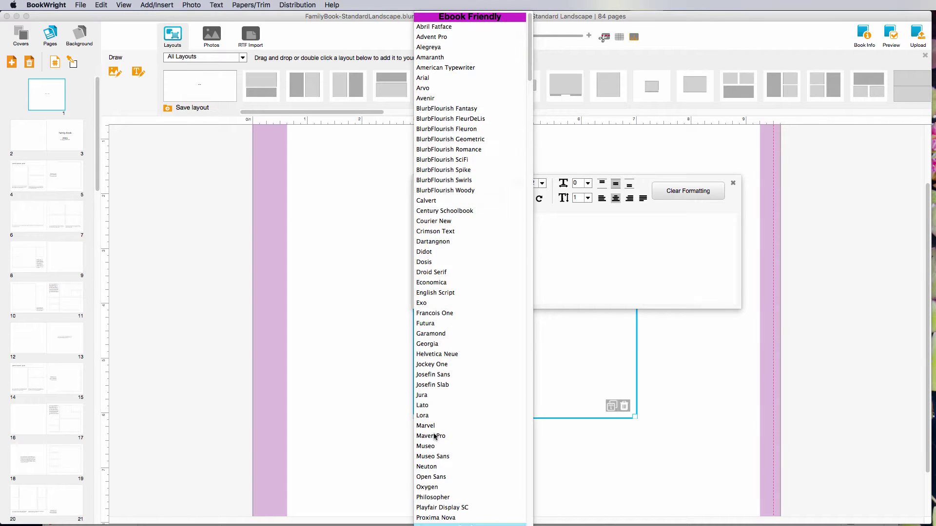
click(478, 79)
click(501, 184)
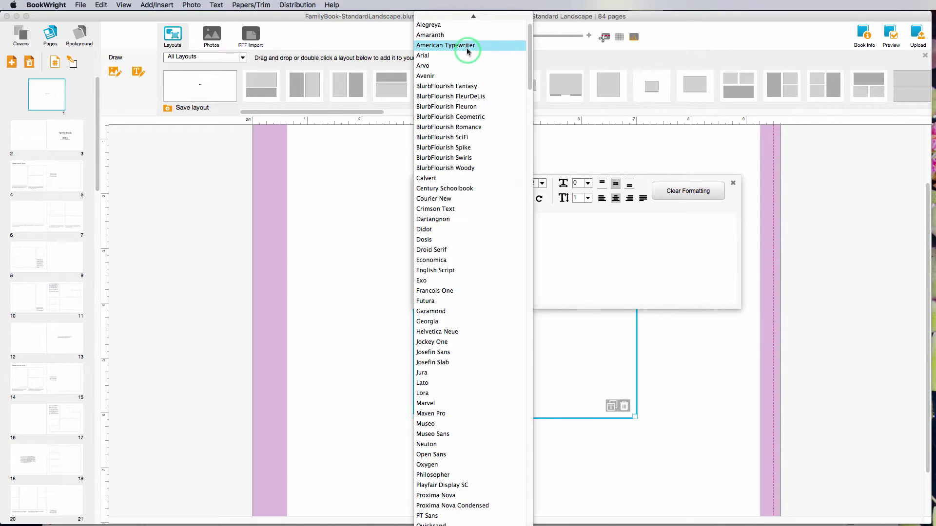
click(467, 46)
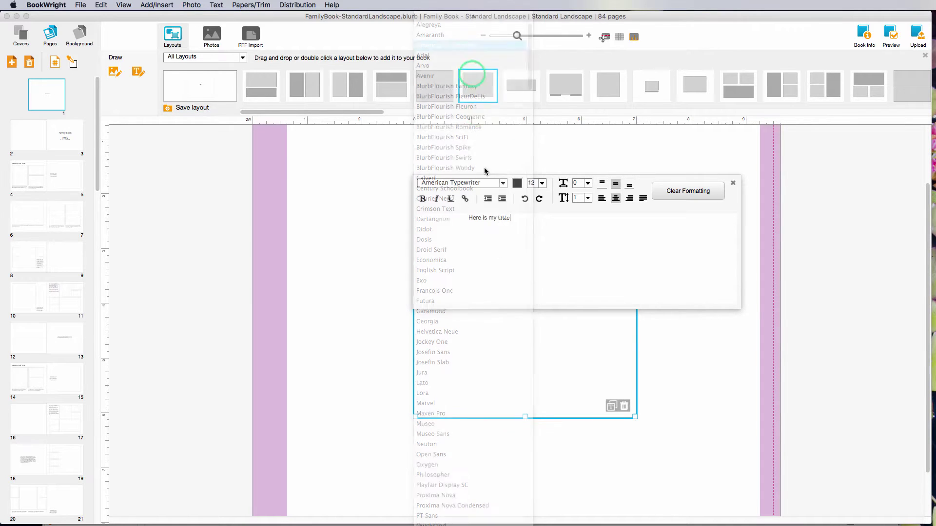
Step: Set the whole "Here is my title" text to size 36 and close the text editor
click(542, 184)
click(539, 239)
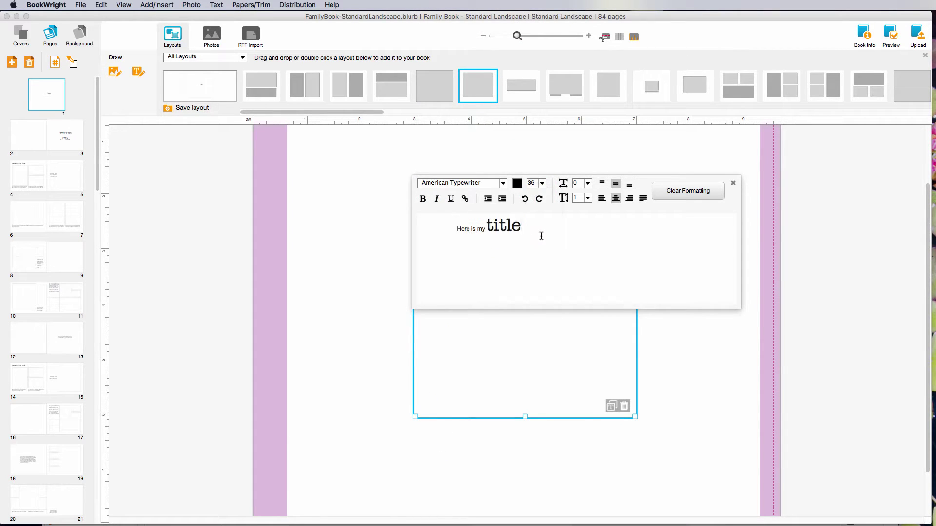
drag(455, 227, 539, 234)
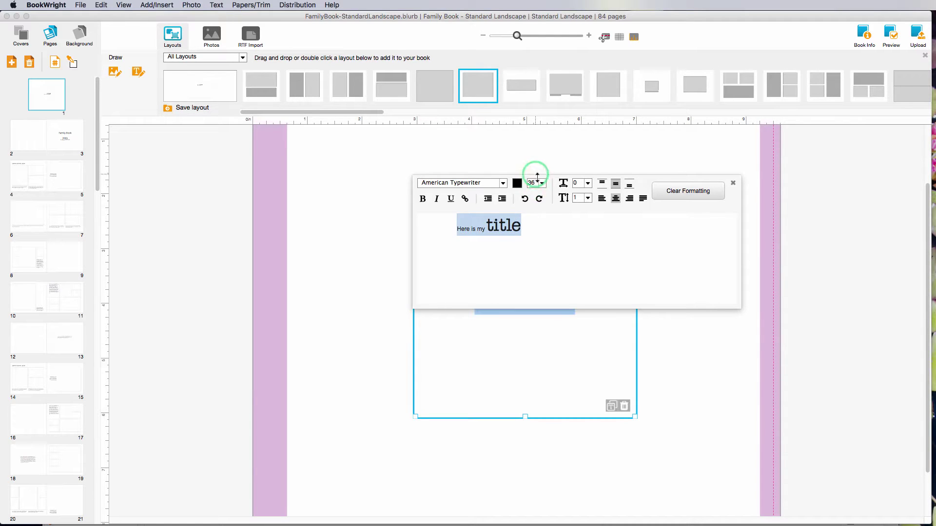
click(541, 183)
click(539, 240)
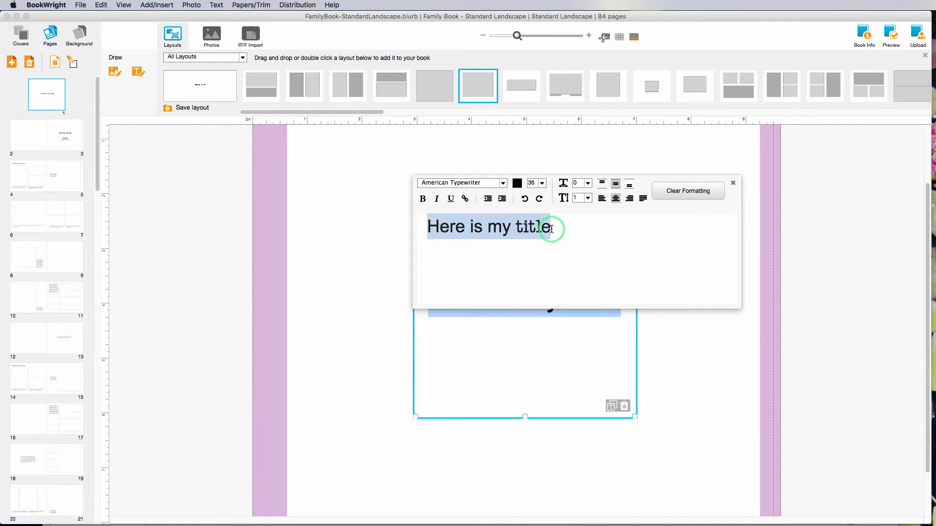
click(551, 229)
click(517, 183)
click(801, 468)
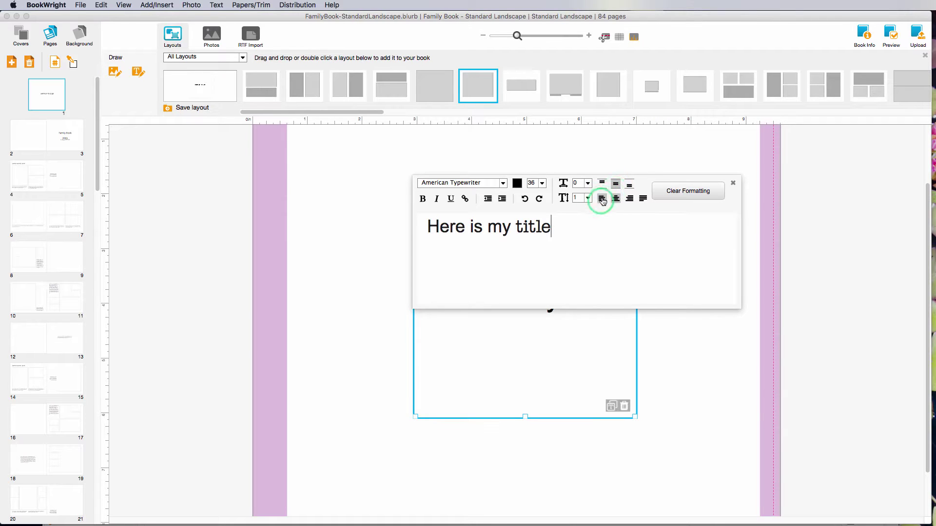
click(733, 184)
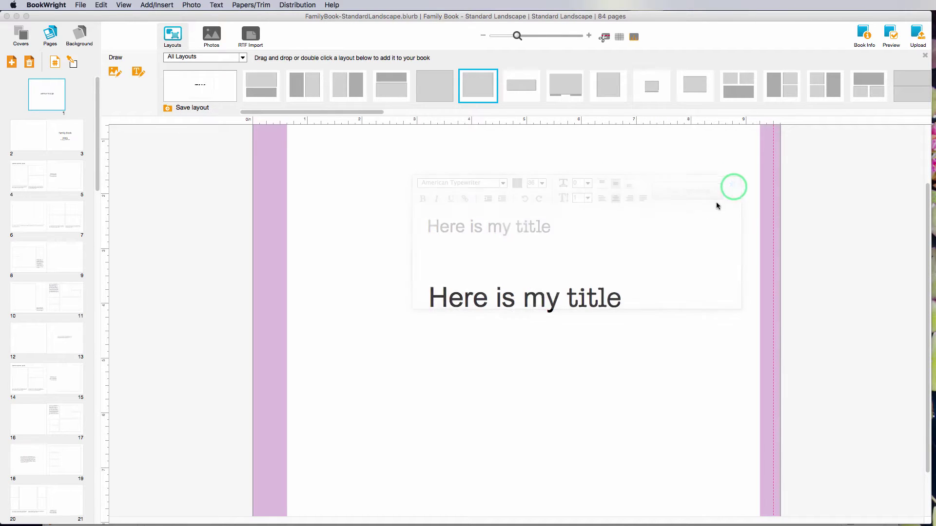
Step: Shorten the title's text frame to about 1.5 in tall and place it in the upper part of page 1
click(519, 338)
click(777, 463)
scroll(729, 351, up, 3)
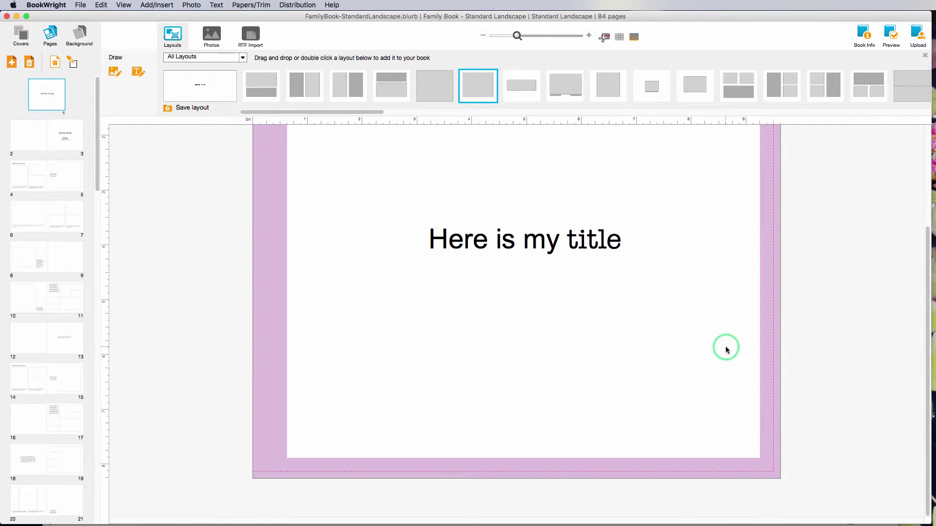
drag(606, 375, 531, 289)
drag(519, 207, 553, 261)
scroll(721, 382, down, 5)
scroll(712, 394, up, 3)
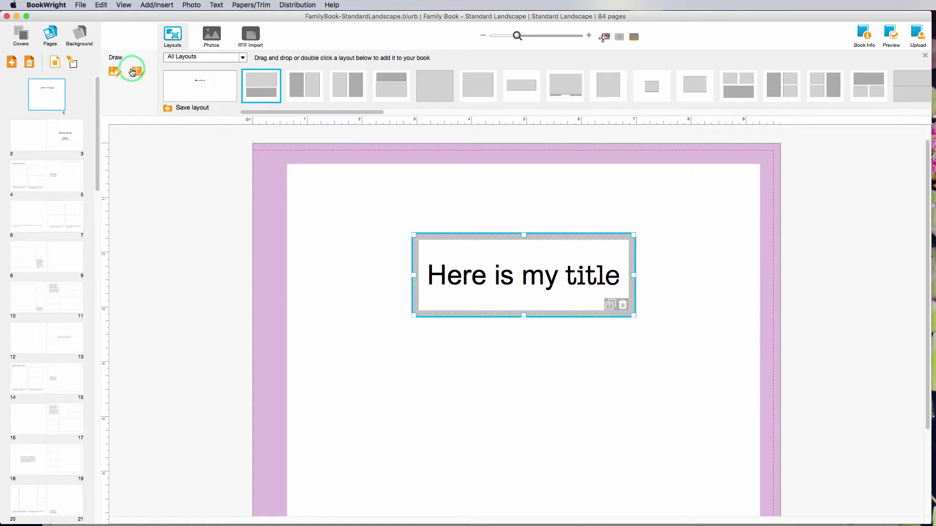
Step: Draw an image frame of about 5.8 × 2.5 in below the title on page 1
click(115, 73)
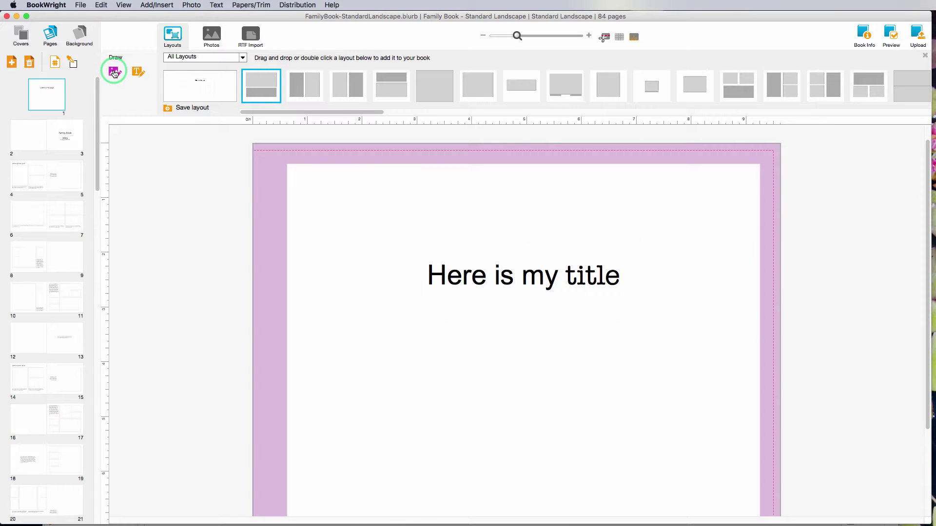
drag(379, 347, 619, 444)
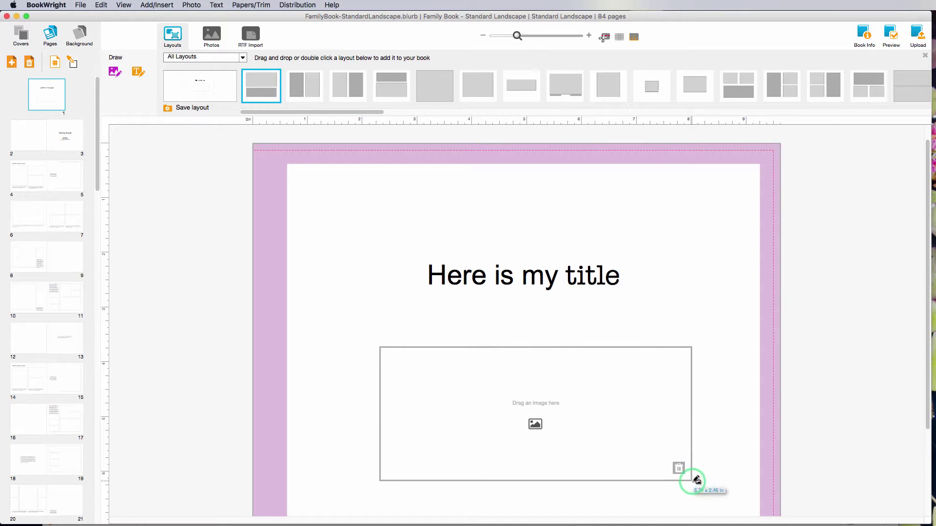
drag(701, 483, 702, 483)
scroll(729, 405, down, 3)
click(537, 310)
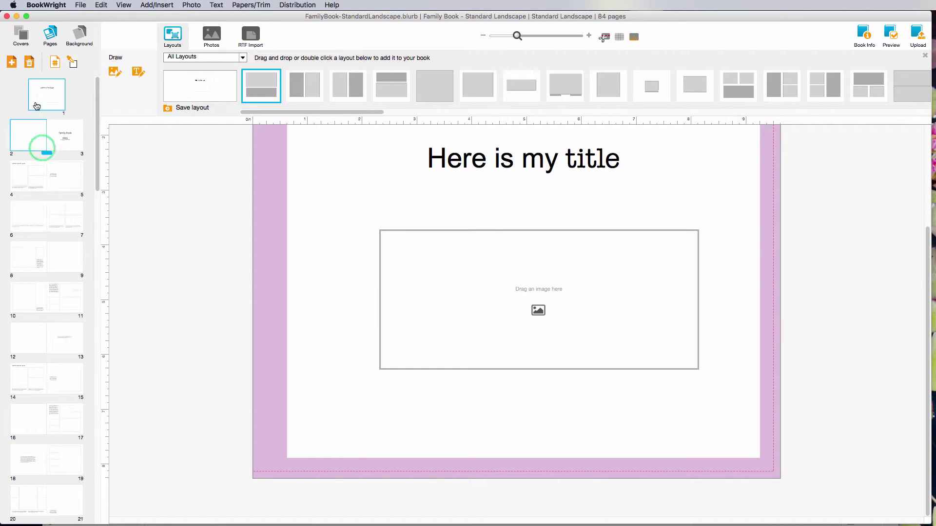
Step: Start adding photos, browse to the 2015 folder in Documents > FamilyAlbums, and enlarge the file dialog
click(212, 39)
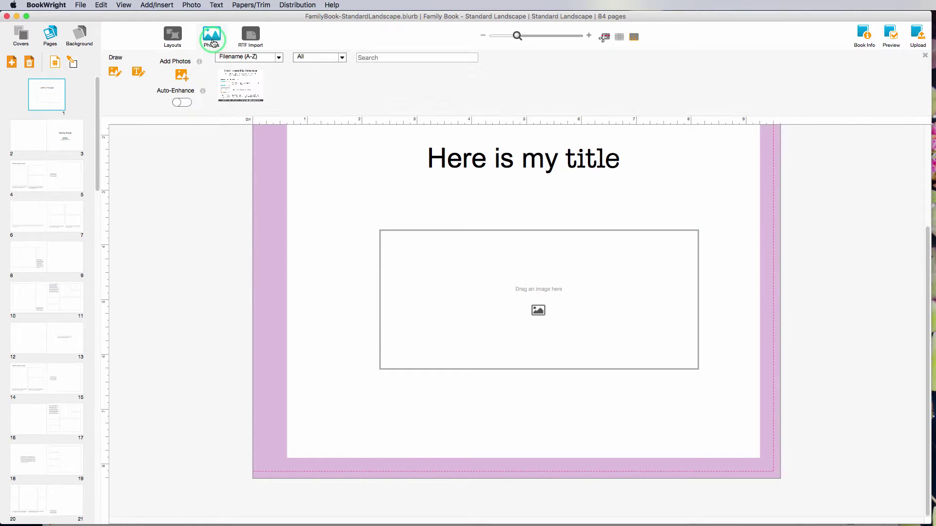
click(182, 76)
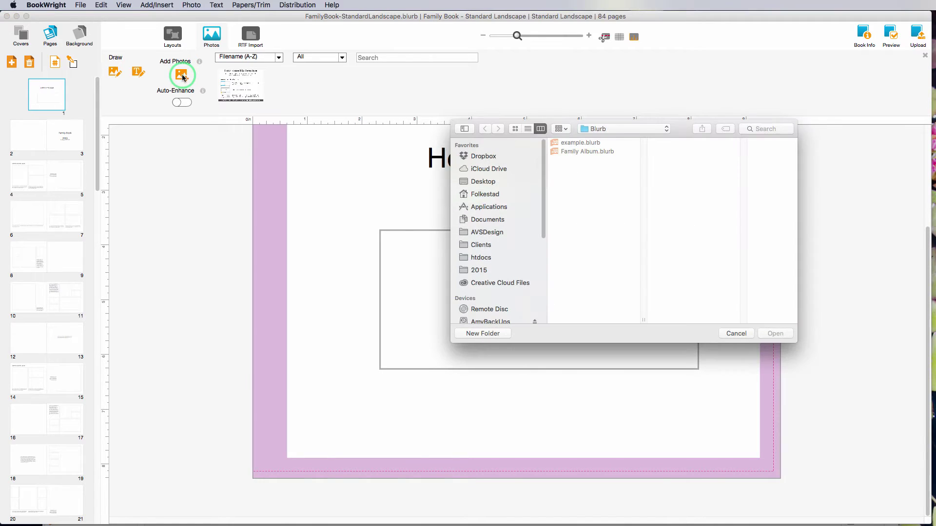
click(484, 223)
click(575, 196)
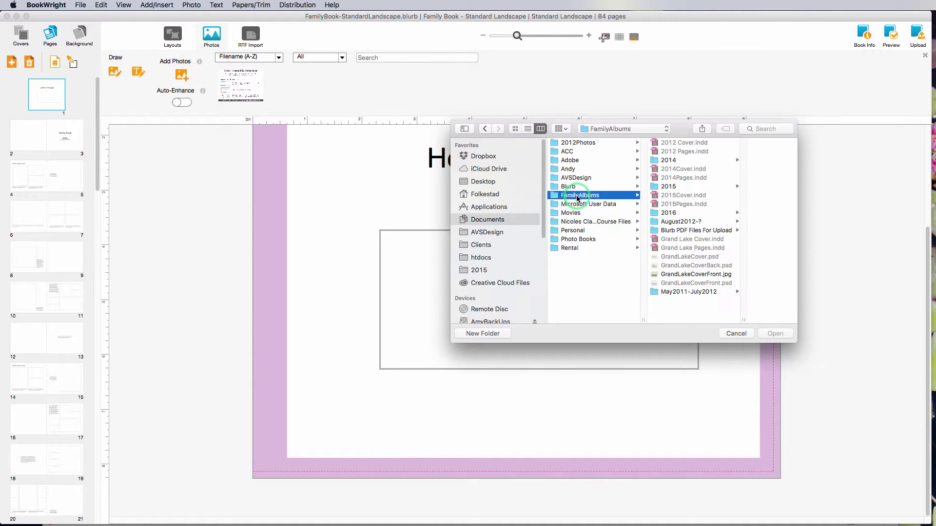
click(677, 186)
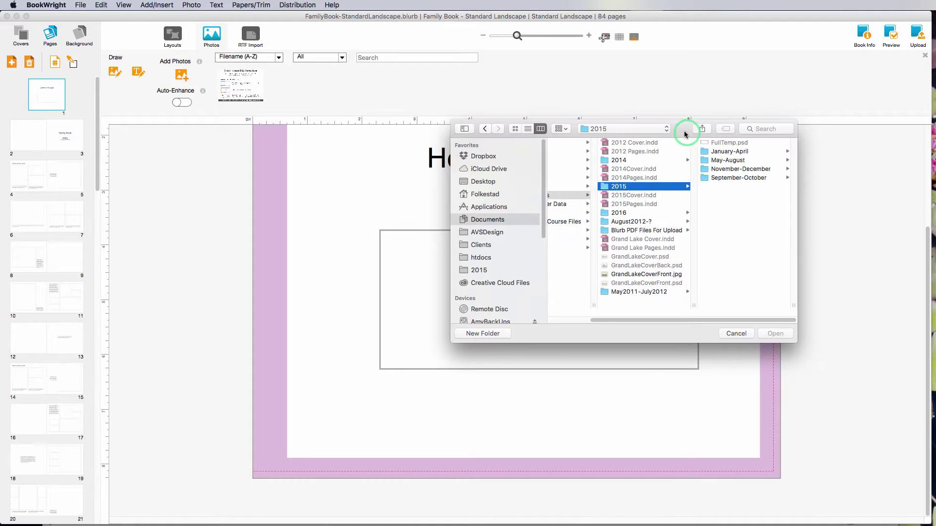
drag(690, 129, 442, 137)
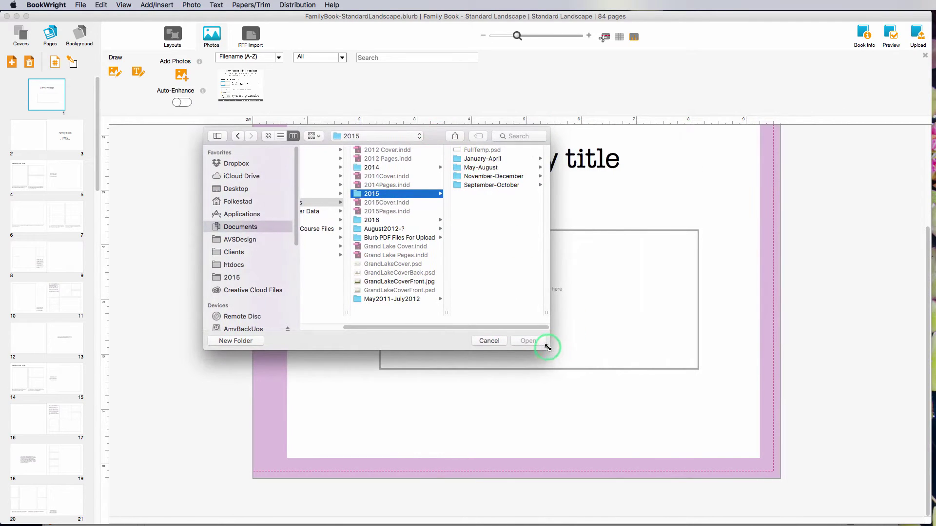
drag(549, 349, 632, 384)
Step: Import all photos from Bierstadt.jpg through DSC_0233.jpg in the Bierstadt folder inside May-August
click(533, 158)
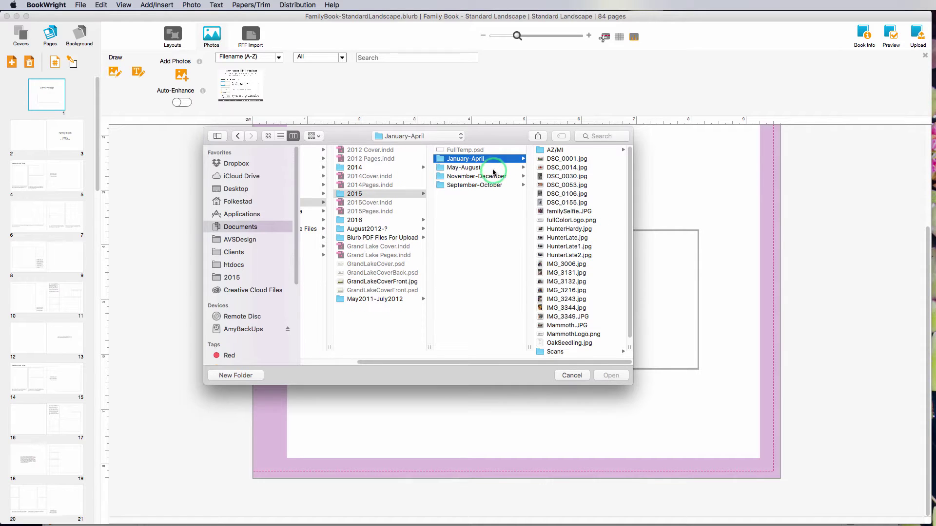
click(493, 168)
click(560, 150)
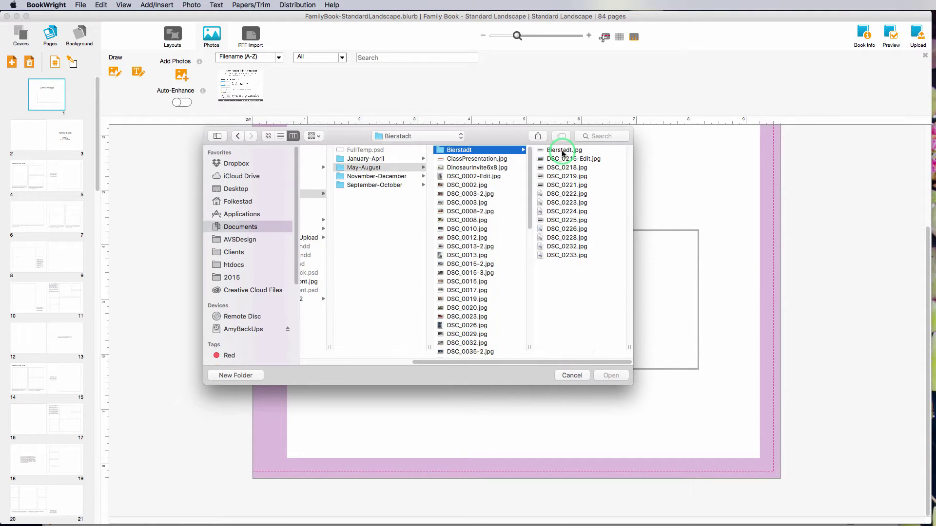
click(564, 150)
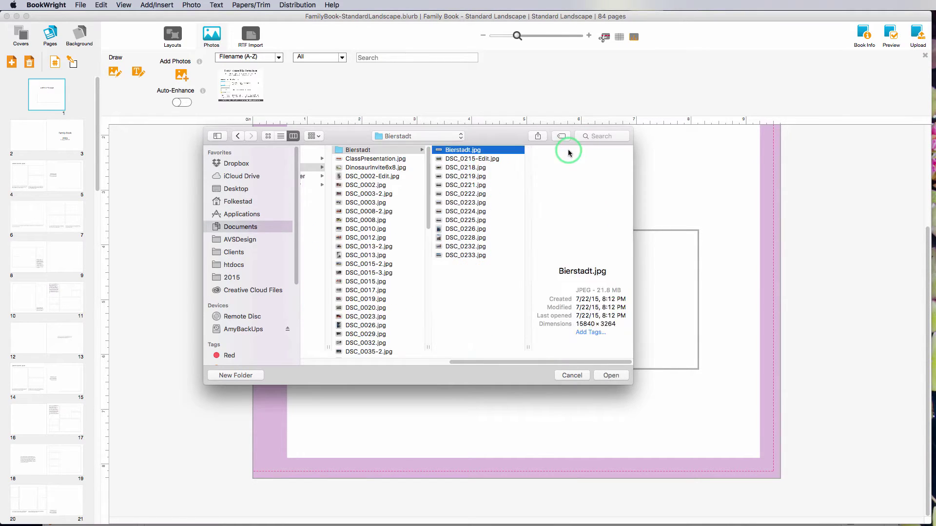
shift+click(464, 255)
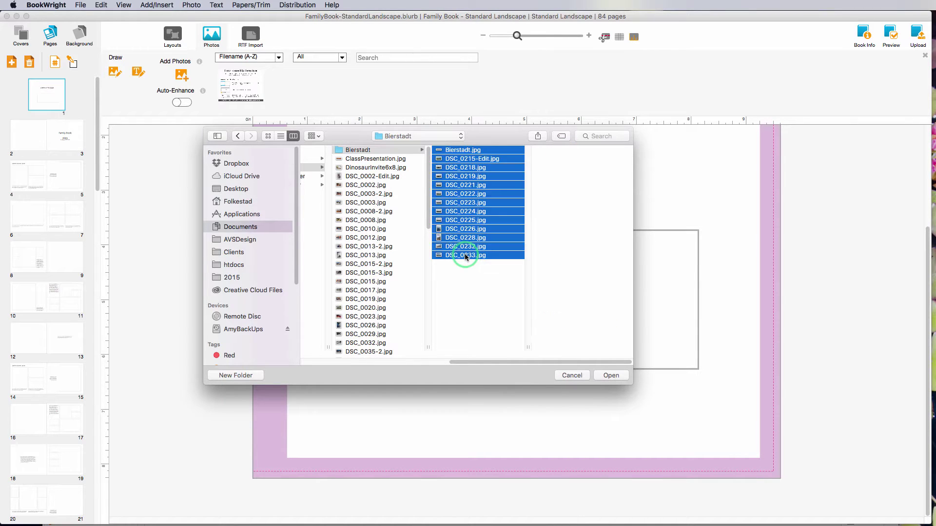
click(609, 376)
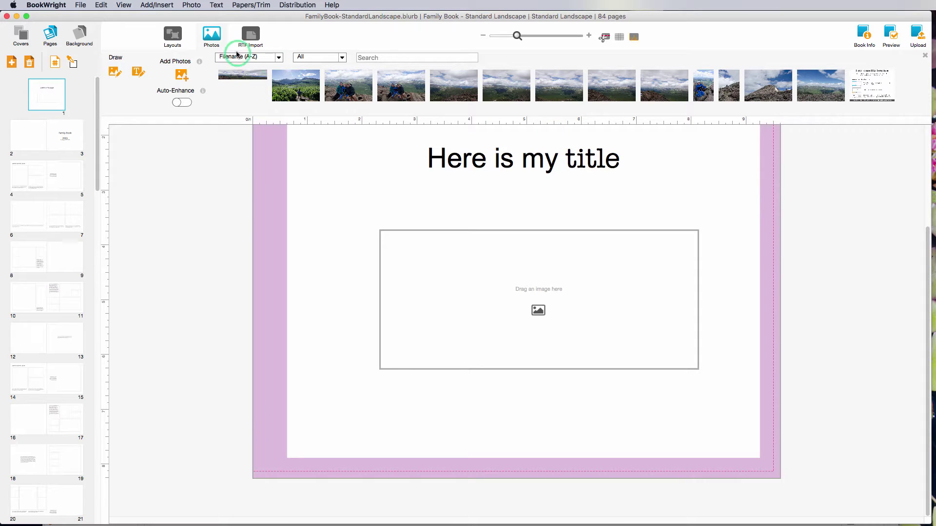
Step: Place the photo of the child hiking in the green valley in the image frame and extend the frame's top edge to about 3 in tall
click(302, 94)
drag(302, 94, 547, 269)
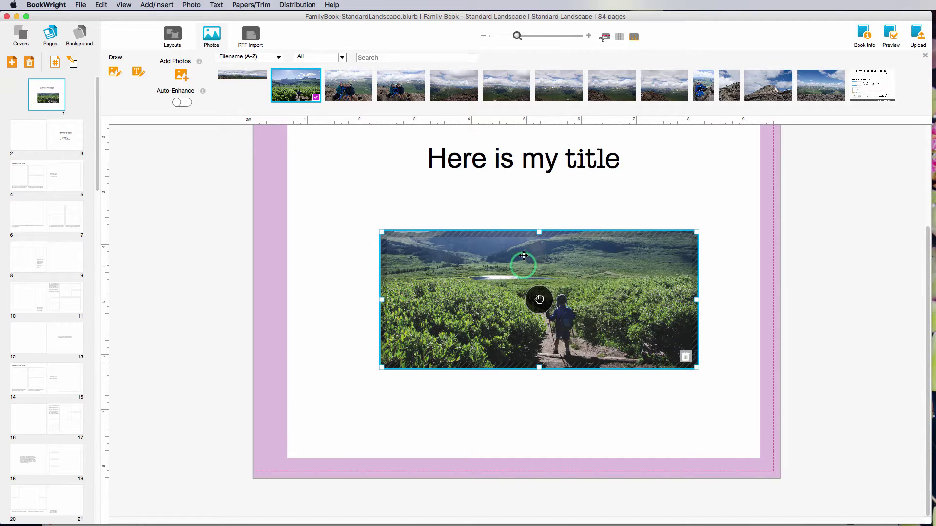
drag(538, 230, 538, 205)
Step: Zoom the hiking photo to 20% within its frame and close the image tools
click(550, 304)
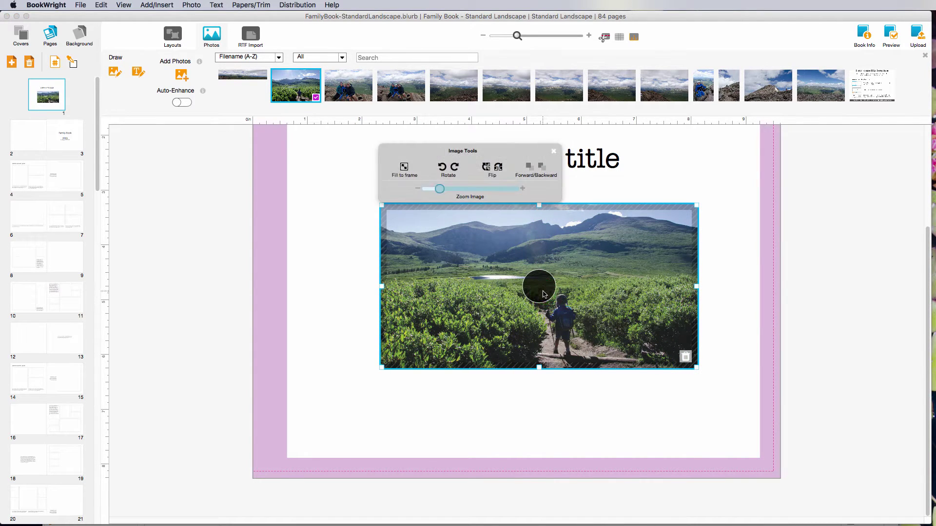
click(461, 175)
drag(442, 190, 445, 193)
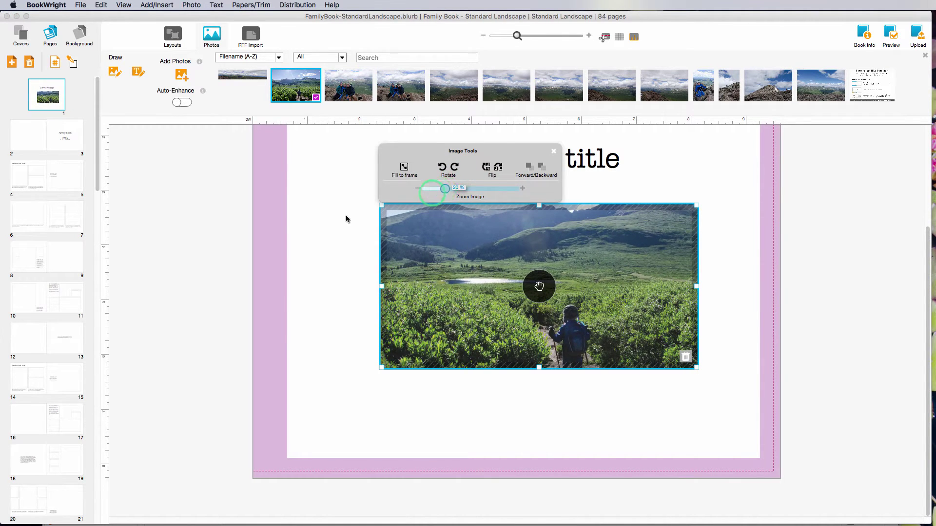
click(323, 229)
click(228, 250)
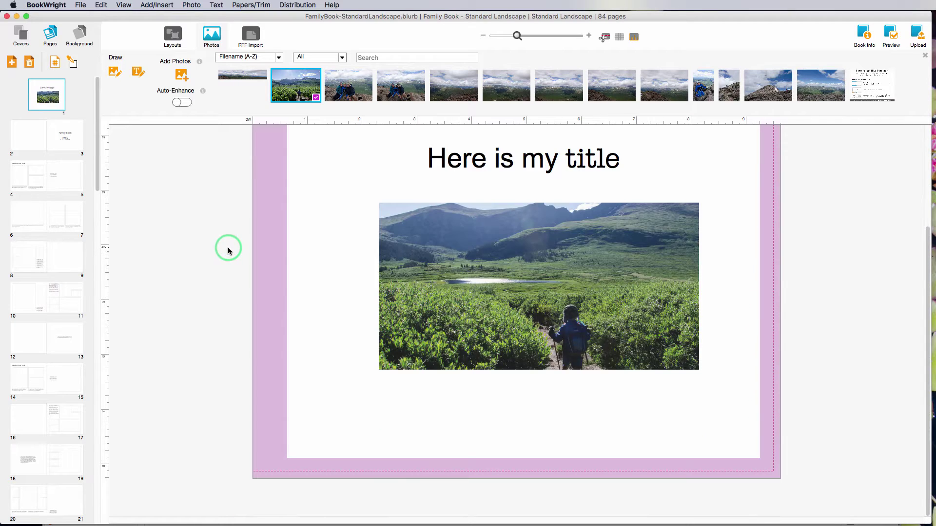
Step: Move the title's text frame slightly right so it is centred above the hiking photo
drag(509, 159, 523, 160)
scroll(140, 244, up, 5)
scroll(139, 244, down, 5)
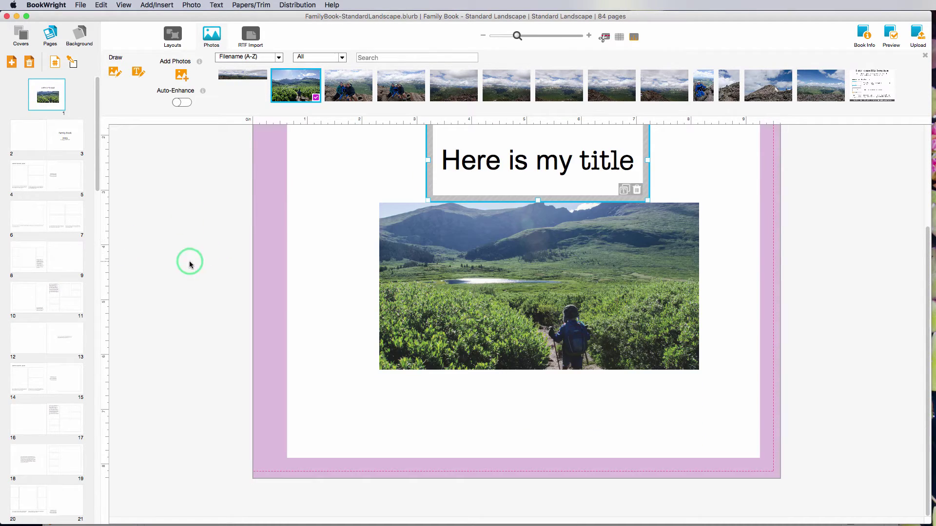
Step: Open the pages 2–3 spread and show both pages in full to review the template's placeholders
click(57, 138)
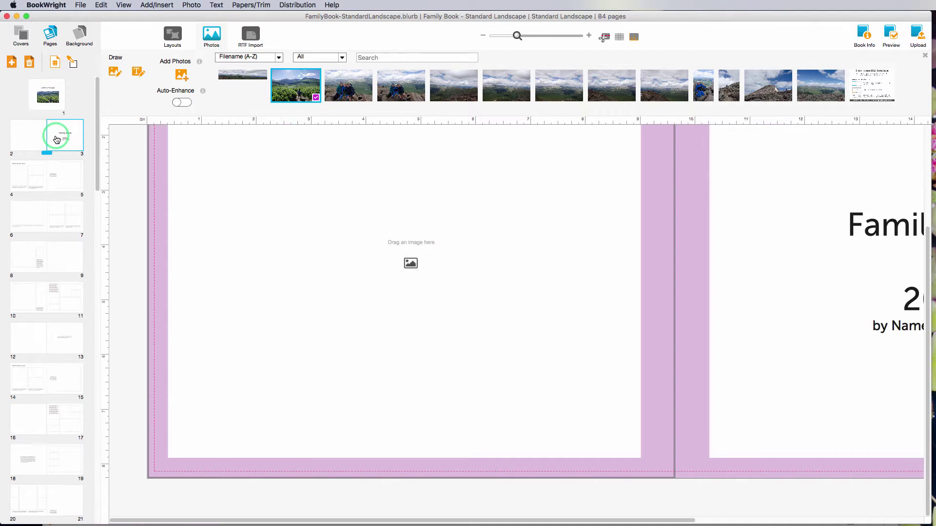
click(46, 182)
drag(47, 183, 58, 144)
key(super+minus)
key(super+minus)
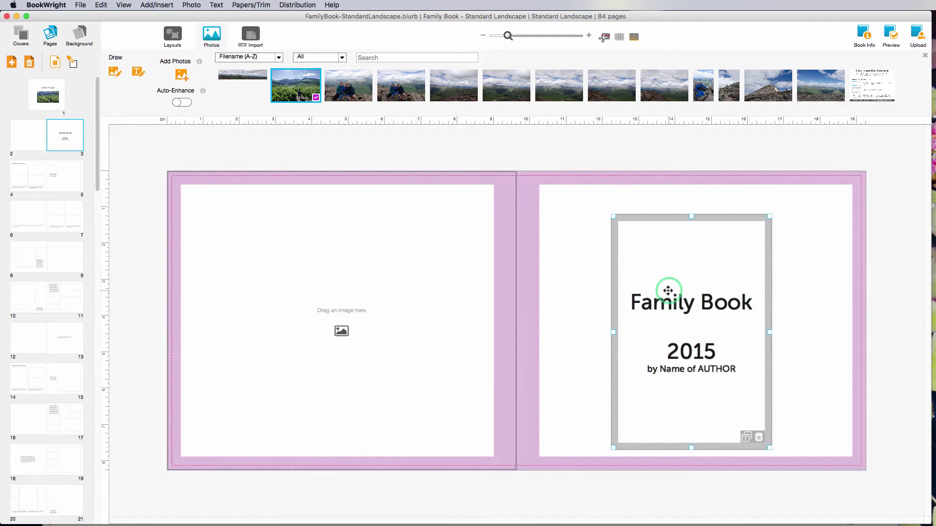
Step: Open the pages 4–5 spread and inspect the caption text under page 4's tall image box without editing it
click(16, 184)
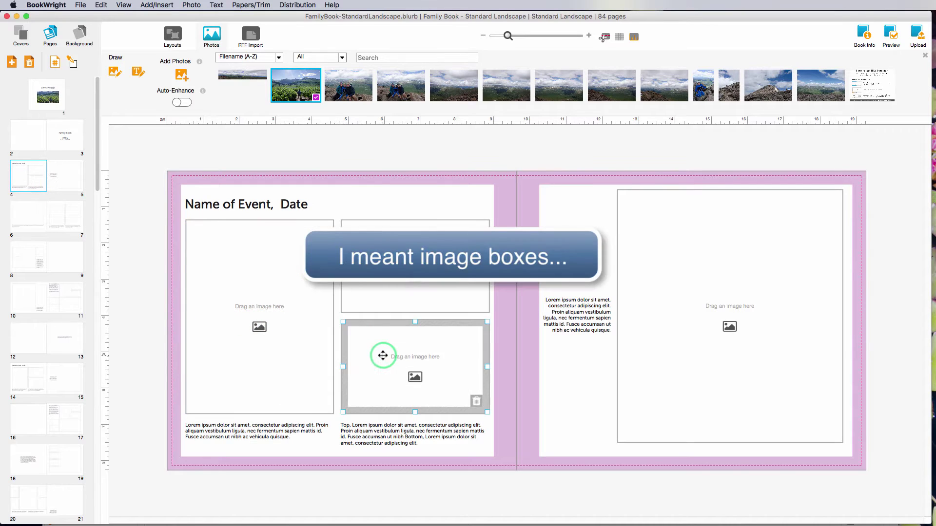
double_click(307, 437)
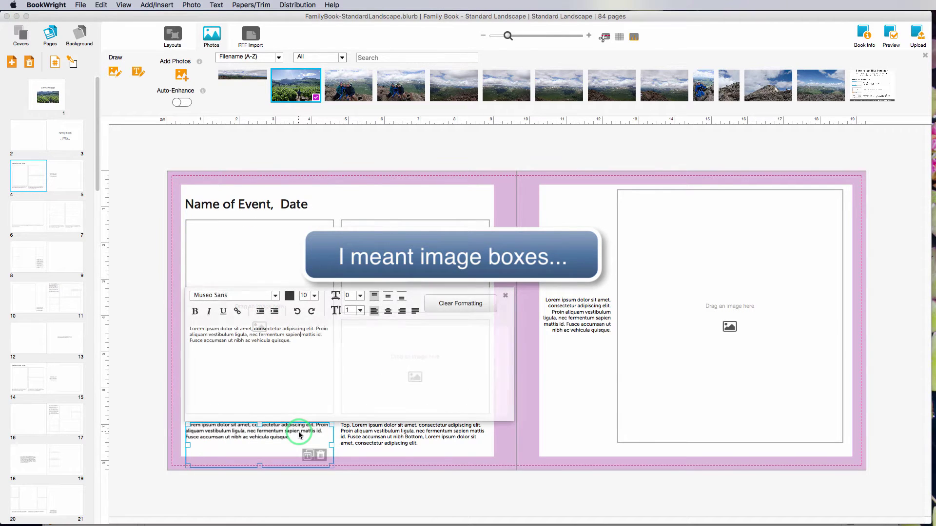
click(506, 298)
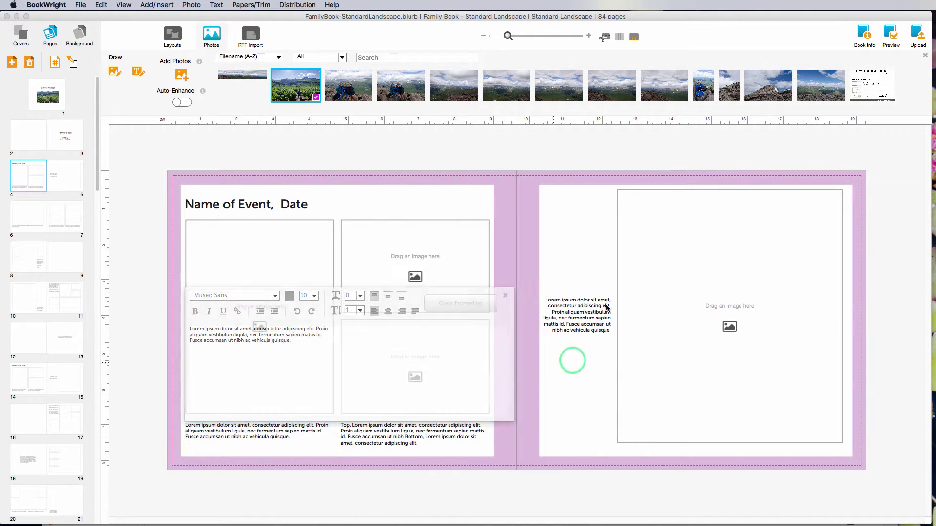
Step: Look through the pages 6–7 and 8–9 spreads, and return to the pages 4–5 spread
click(31, 221)
click(62, 223)
click(38, 259)
drag(21, 218, 20, 185)
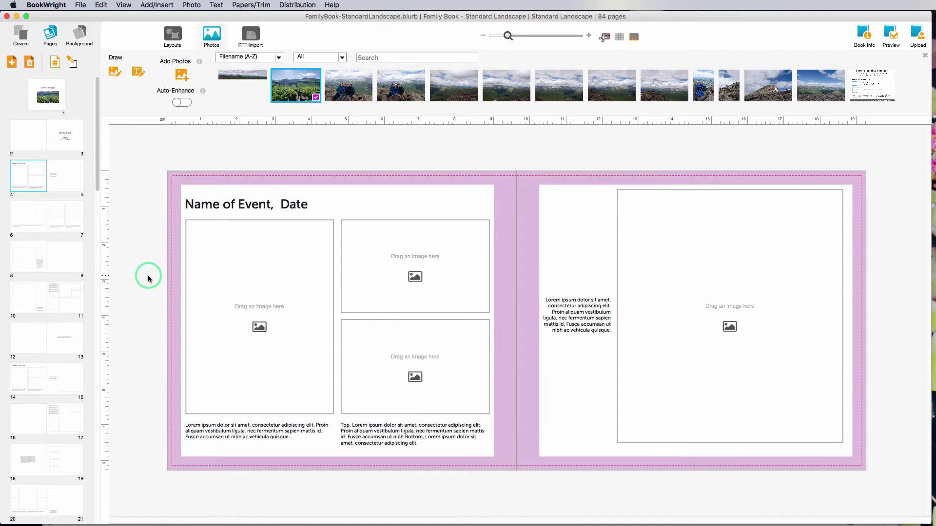
click(317, 105)
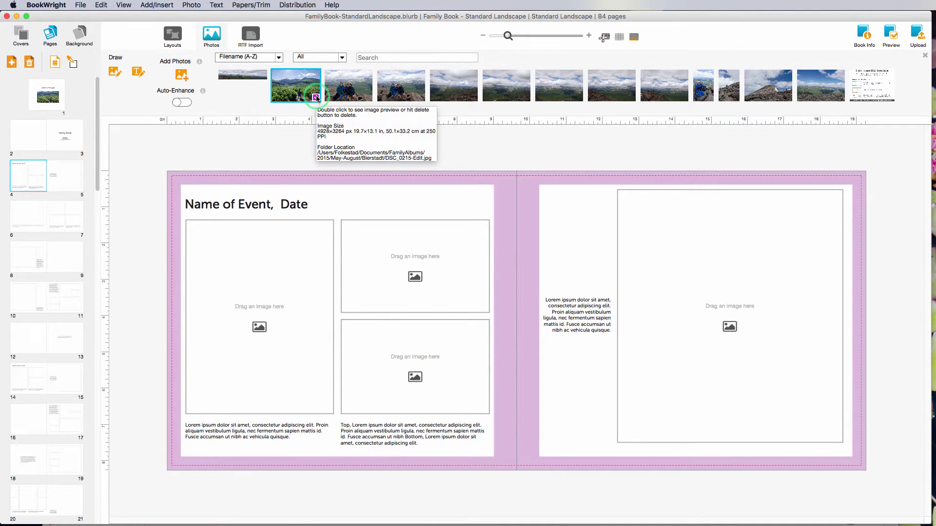
Step: Hide the trim area guides, show them again and dismiss the Understanding Print Safe Areas dialog
click(604, 40)
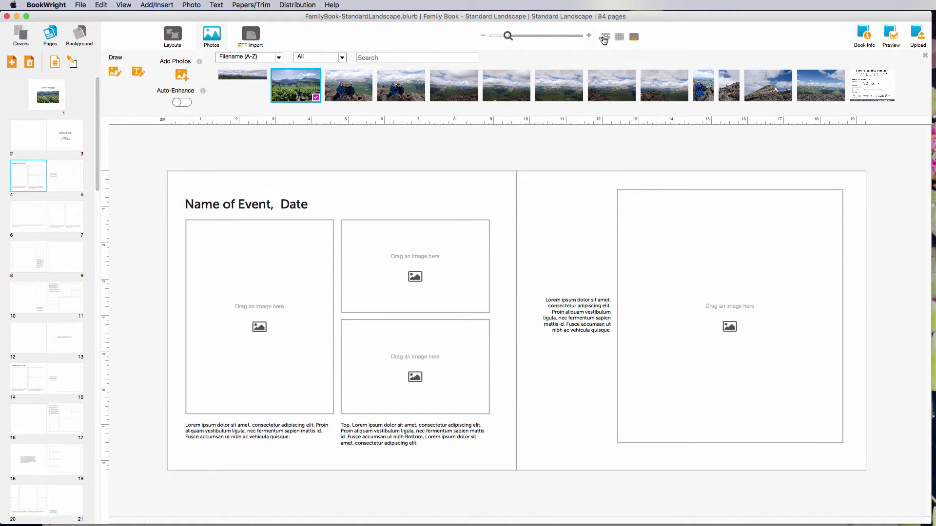
click(604, 40)
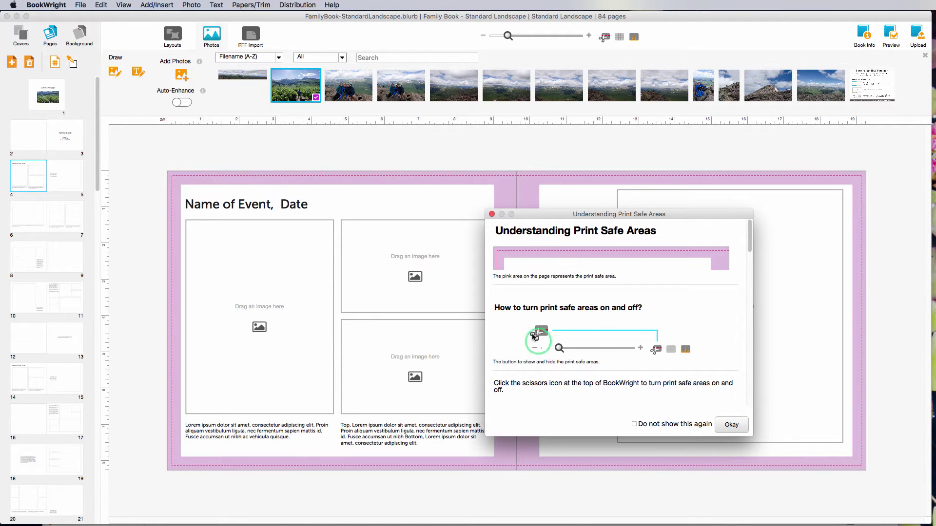
click(731, 424)
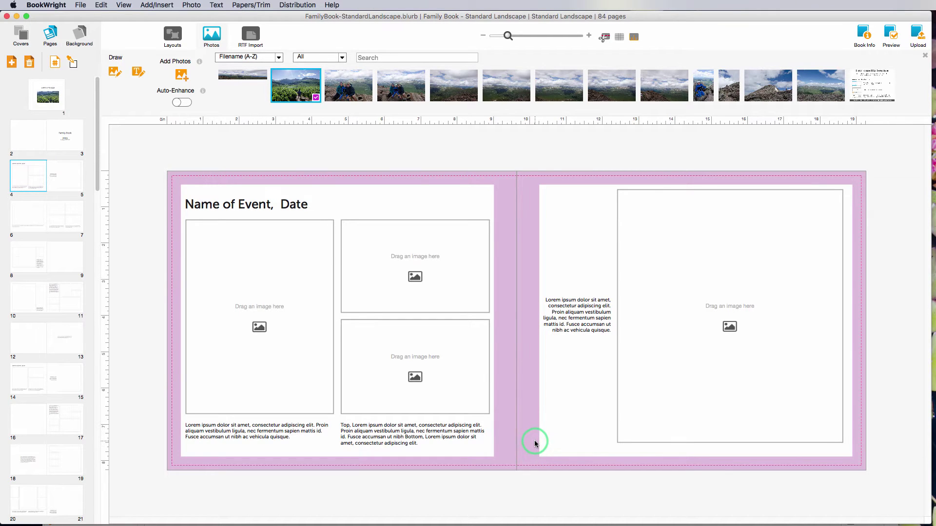
Step: Fill page 4's three image boxes and page 5's large box with the next four unused photos in the photo strip
click(252, 377)
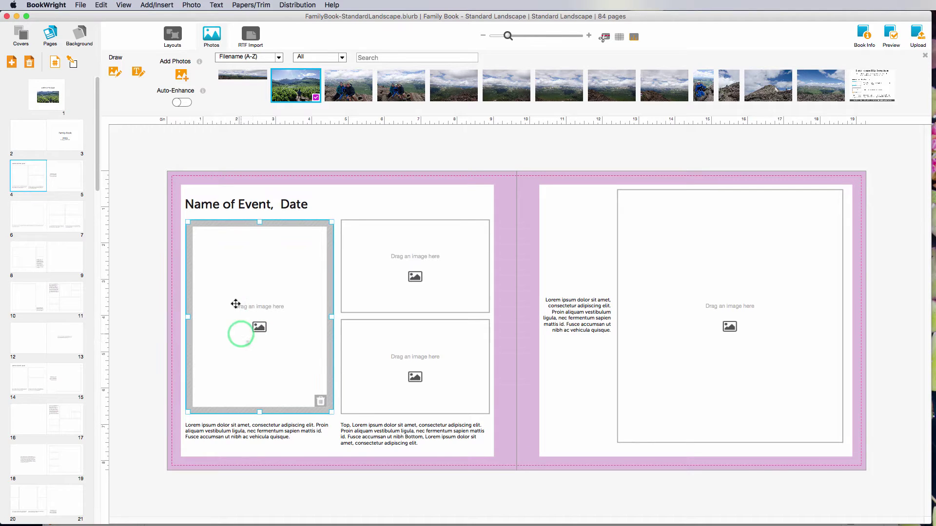
drag(348, 87, 312, 273)
drag(401, 86, 412, 235)
drag(451, 85, 437, 350)
click(507, 90)
drag(507, 89, 710, 428)
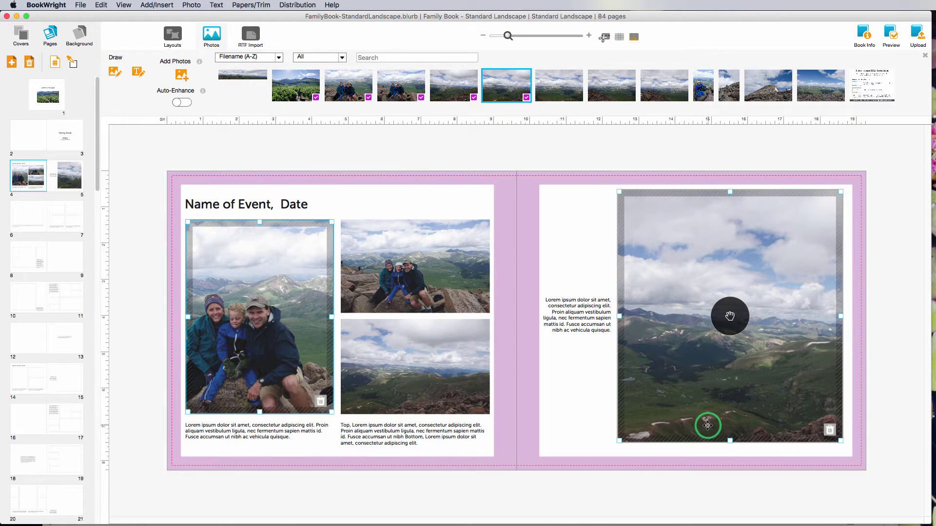
Step: Open the pages 6–7 spread and fill page 6's large image box and page 7's four boxes with the next five unused photos
click(18, 220)
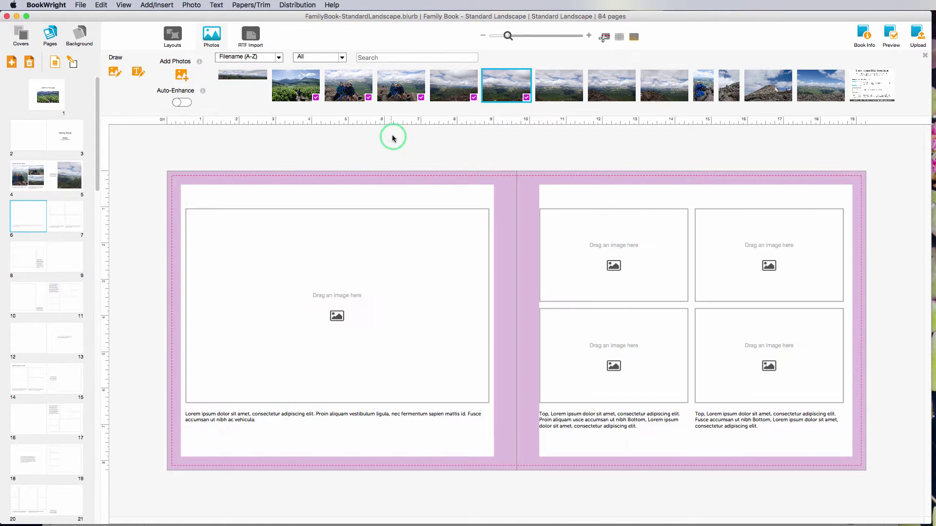
click(568, 84)
drag(568, 84, 378, 336)
drag(612, 87, 628, 195)
drag(664, 85, 726, 243)
drag(703, 85, 634, 384)
drag(731, 95, 745, 366)
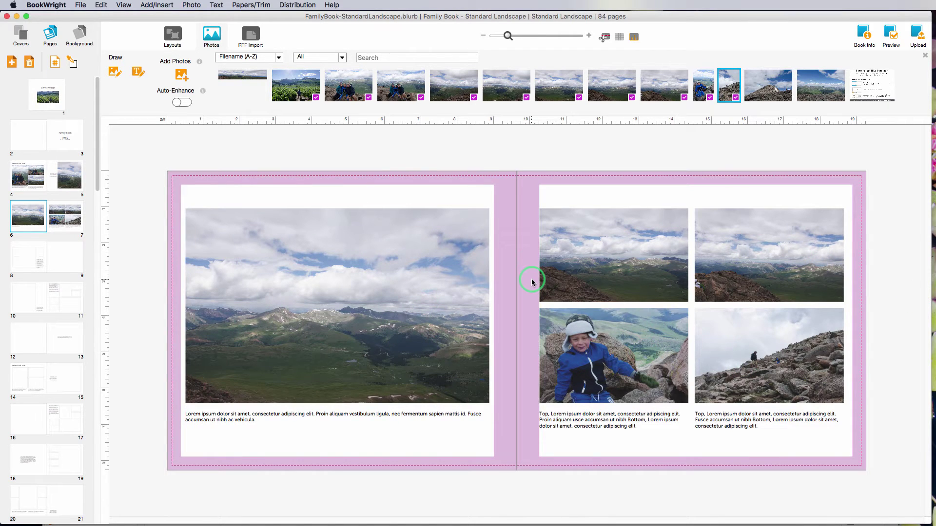
Step: Shrink the landscape photo's frame on page 6 to about half its width and adjust the image's zoom within it
click(274, 296)
click(494, 400)
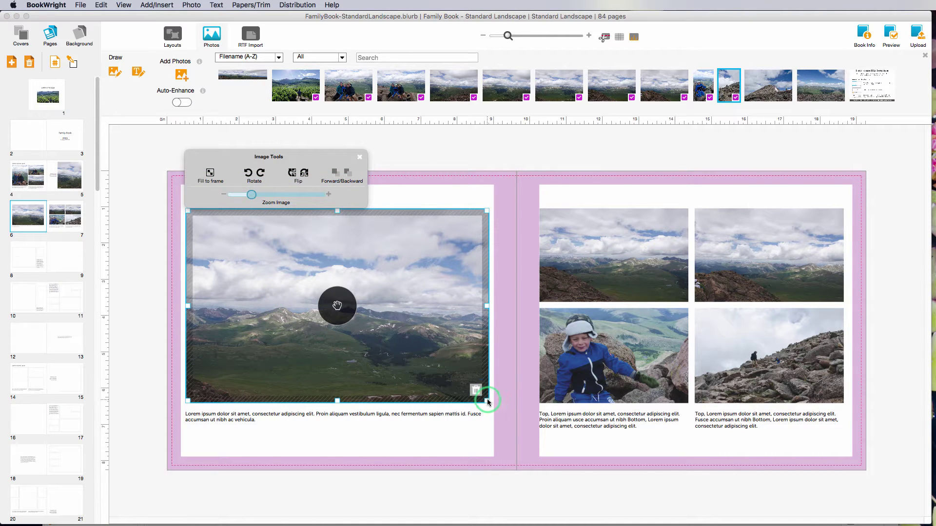
drag(487, 402, 333, 326)
click(264, 270)
drag(264, 270, 258, 245)
drag(253, 197, 248, 198)
Step: Undo the trial move of the shrunken landscape photo and move it straight up near page 6's upper safe edge
drag(285, 287, 200, 223)
key(super+z)
click(393, 274)
click(298, 296)
drag(297, 296, 293, 278)
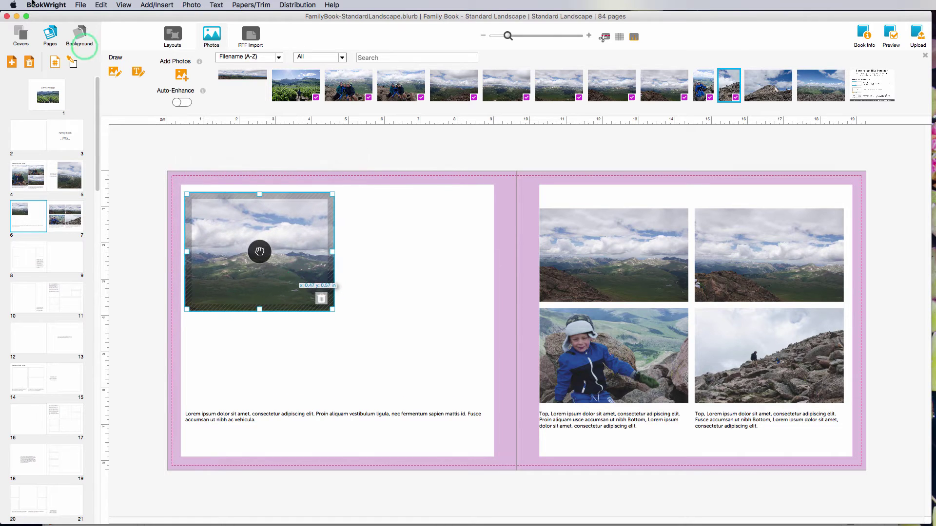
Step: Draw a tall image frame beside the landscape photo on page 6 and a small horizontal image frame beneath that photo
click(115, 73)
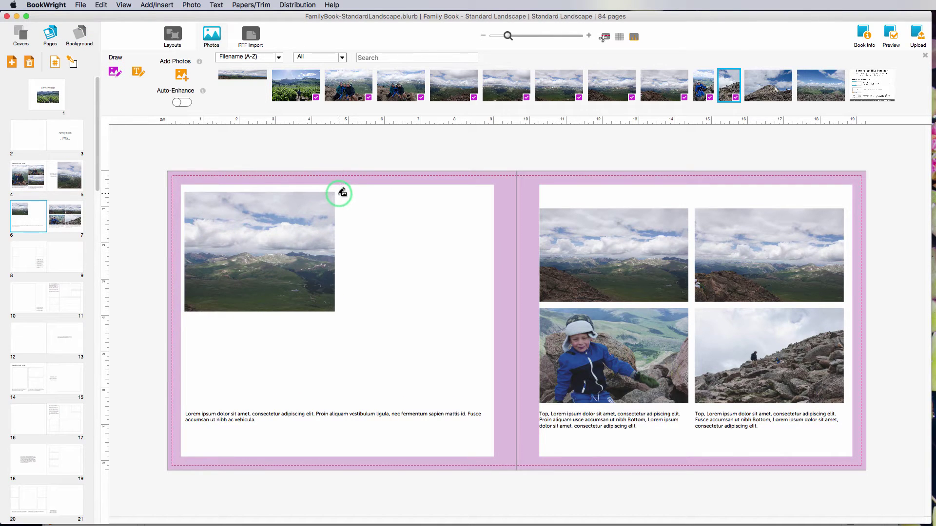
mouse_move(344, 192)
mouse_down()
mouse_move(438, 298)
mouse_move(488, 400)
mouse_move(479, 399)
mouse_up()
click(313, 350)
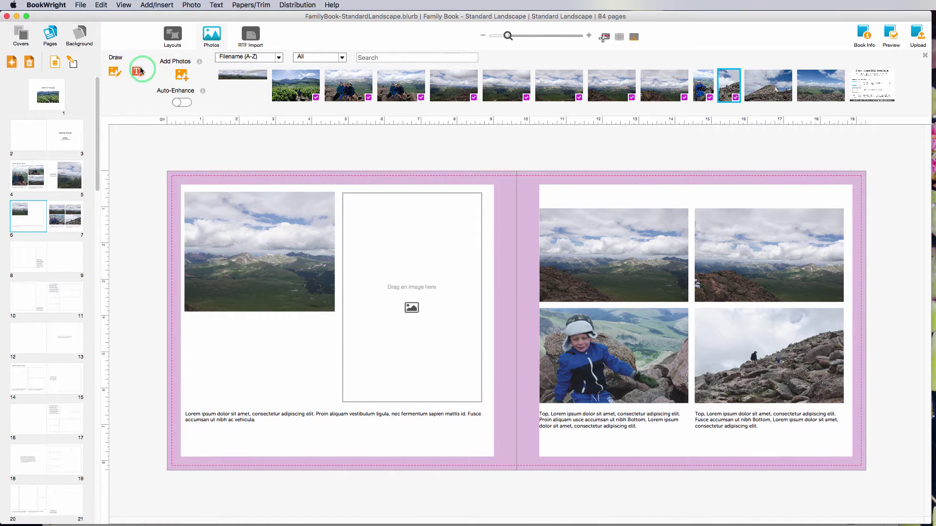
click(113, 72)
drag(334, 318, 186, 394)
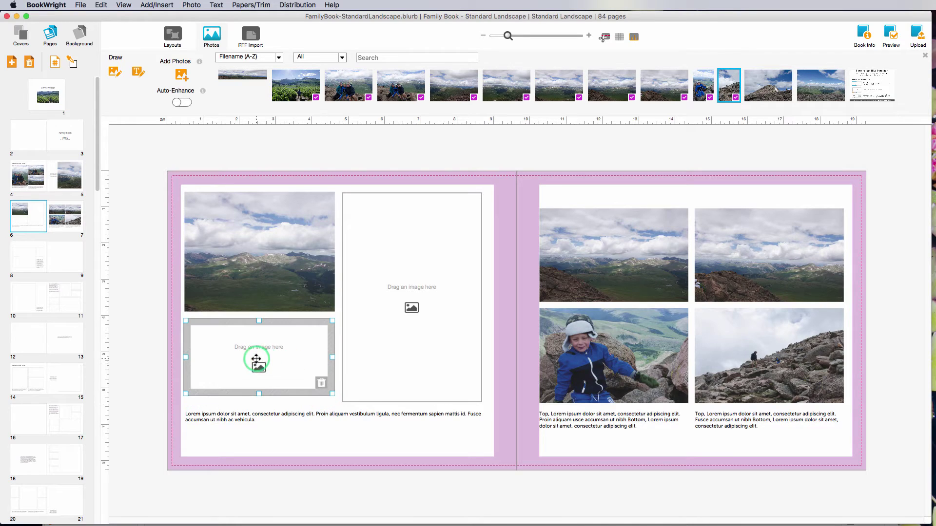
Step: Import a natural journal tag PNG from Desktop > Digital Scrapbooking > Embellishments > CuriedJournalSpots and place it in page 6's horizontal image frame
click(182, 76)
click(439, 173)
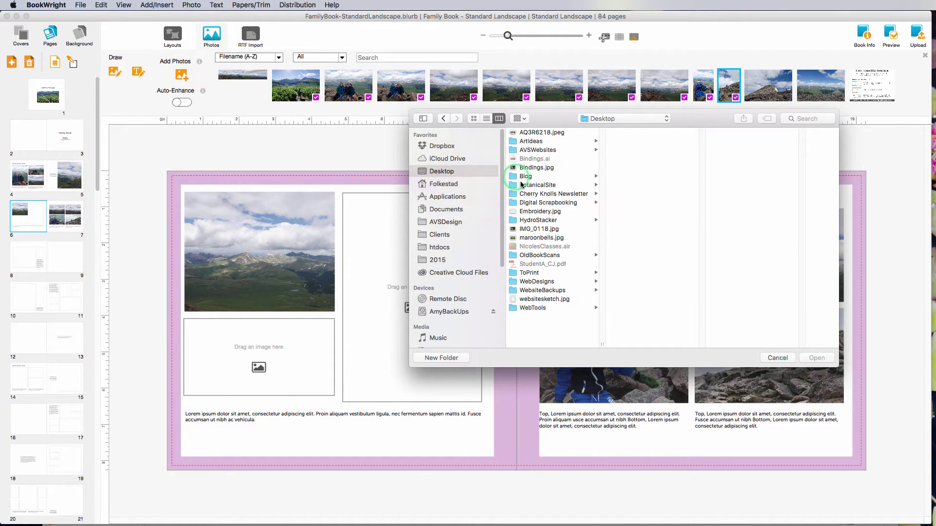
click(538, 201)
click(634, 167)
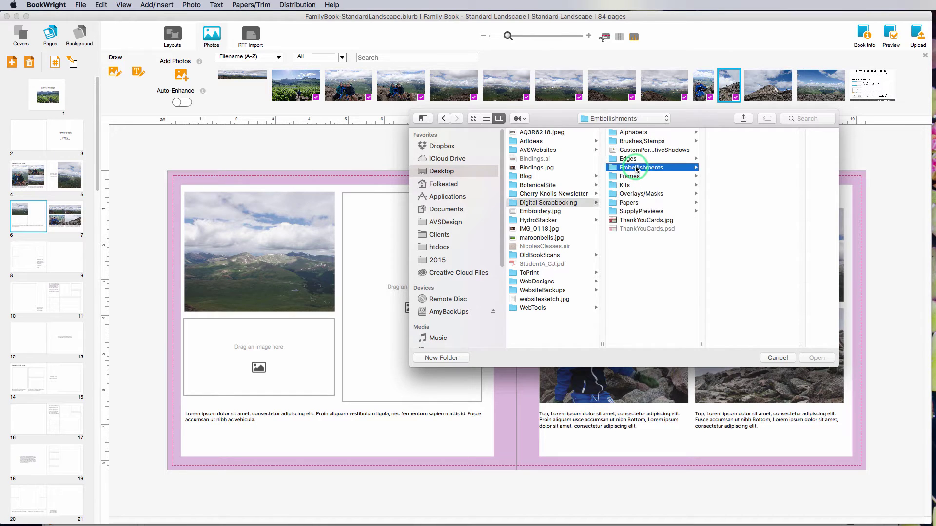
click(740, 151)
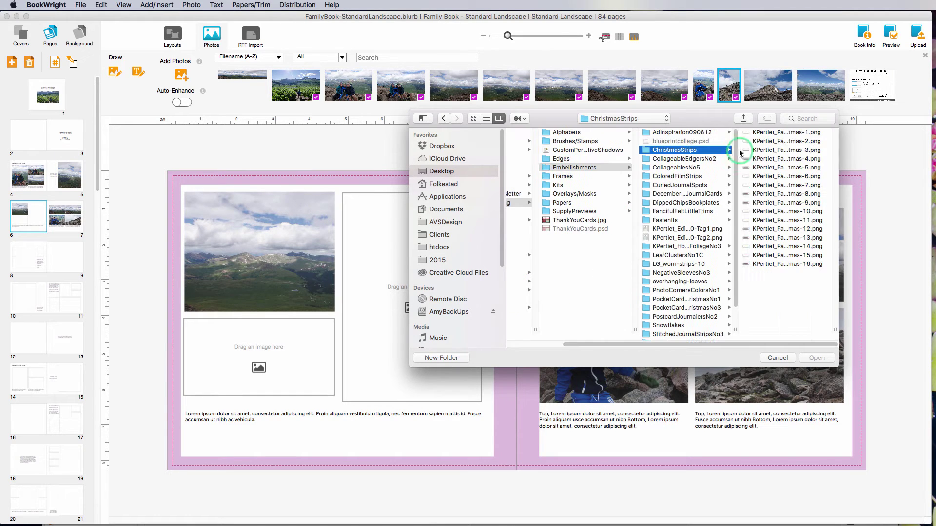
click(669, 175)
click(774, 159)
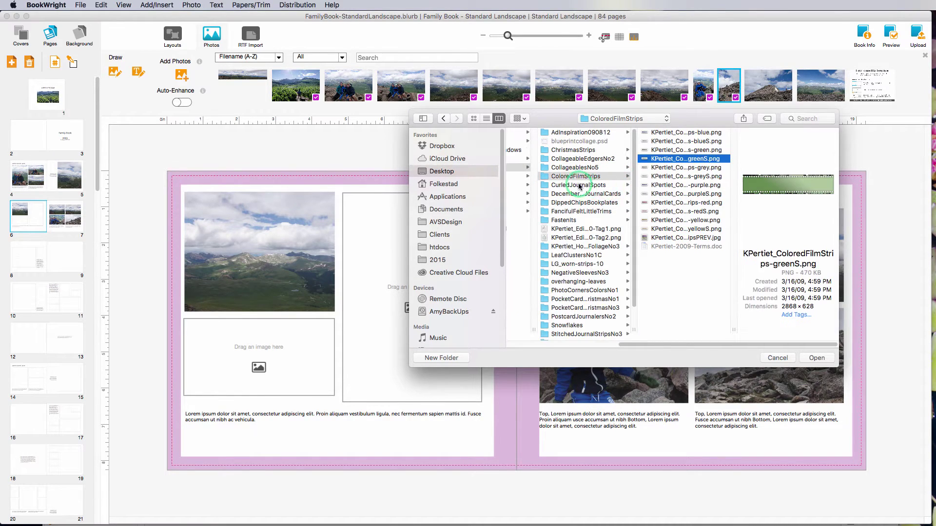
click(579, 185)
click(685, 168)
click(821, 358)
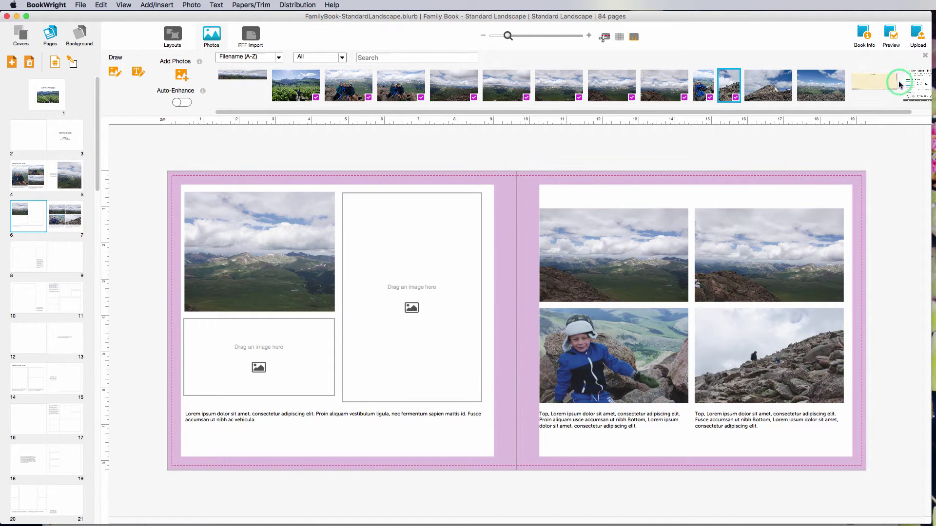
drag(898, 83, 283, 395)
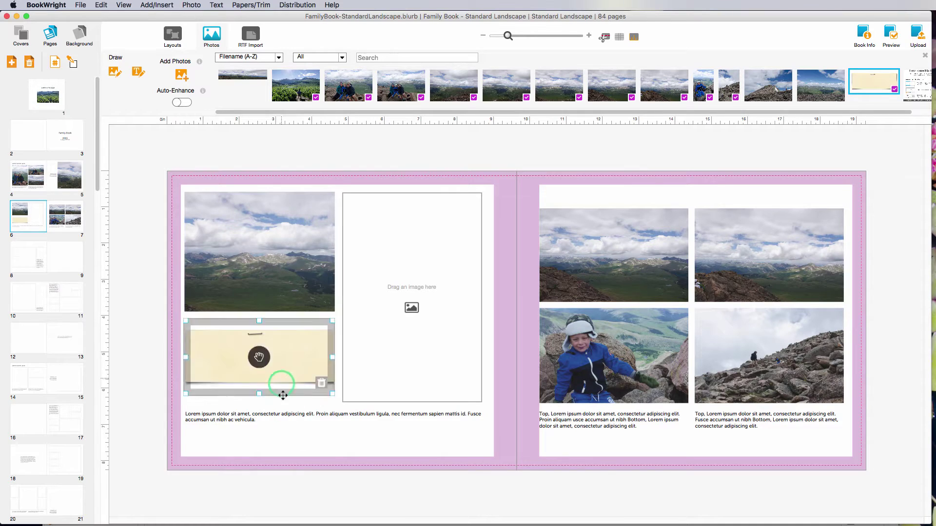
Step: Draw a text frame over the journal tag, enter "Here is my note on my journal tag" and close the text editor
click(139, 73)
mouse_move(199, 344)
mouse_down()
mouse_move(255, 345)
mouse_move(319, 370)
mouse_up()
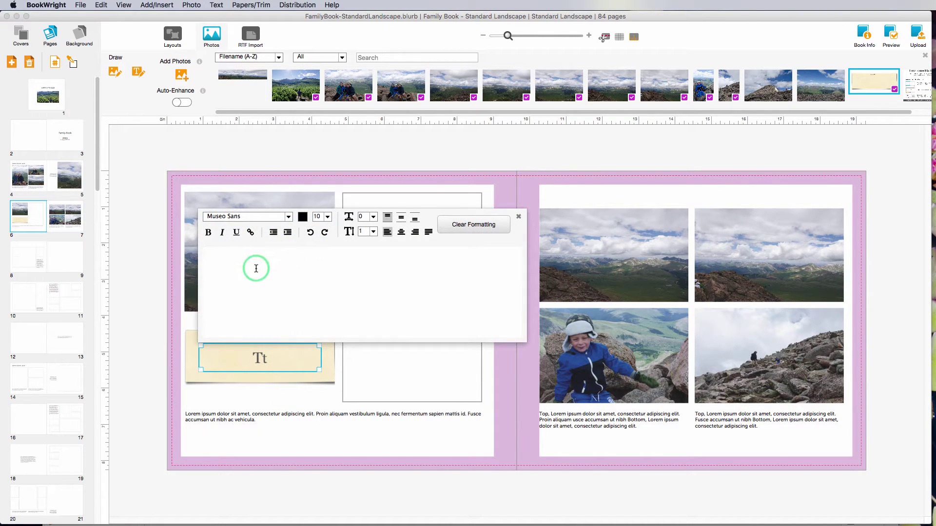
text(Here is my note on my jour)
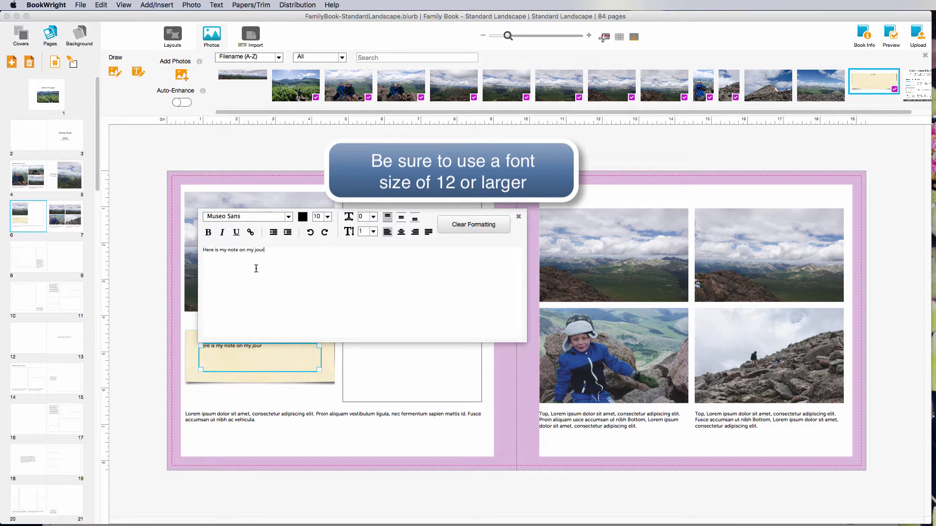
text(g)
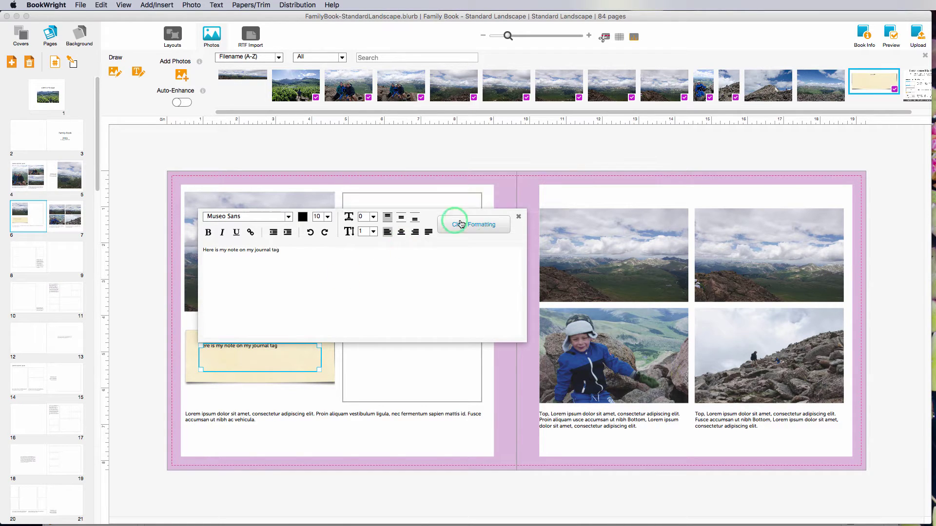
click(518, 215)
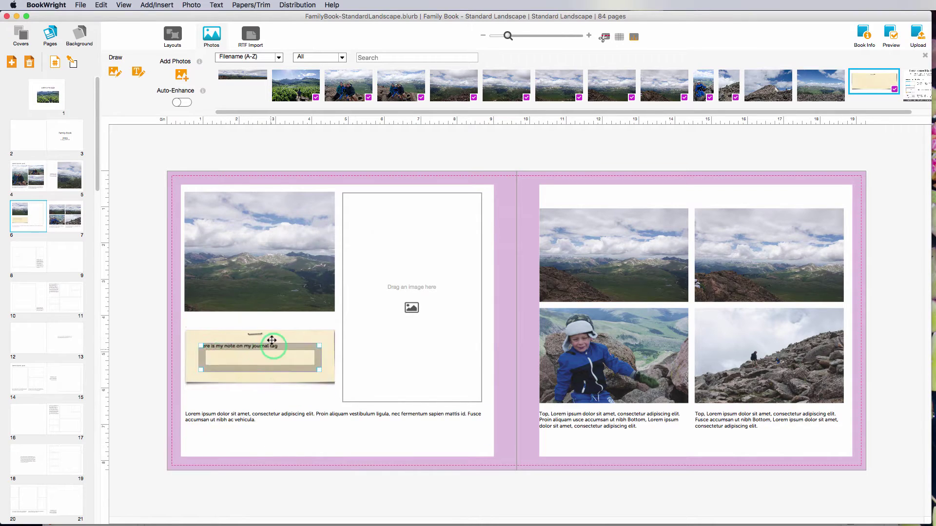
Step: Select the note text and the journal tag image in turn to examine how their frames overlap on page 6
click(299, 478)
click(257, 355)
click(261, 356)
click(275, 378)
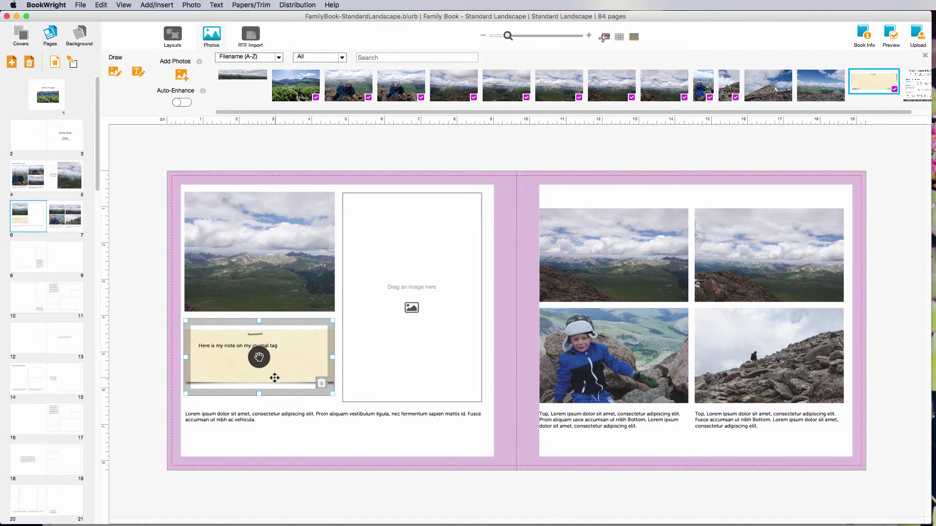
key(super+plus)
key(super+minus)
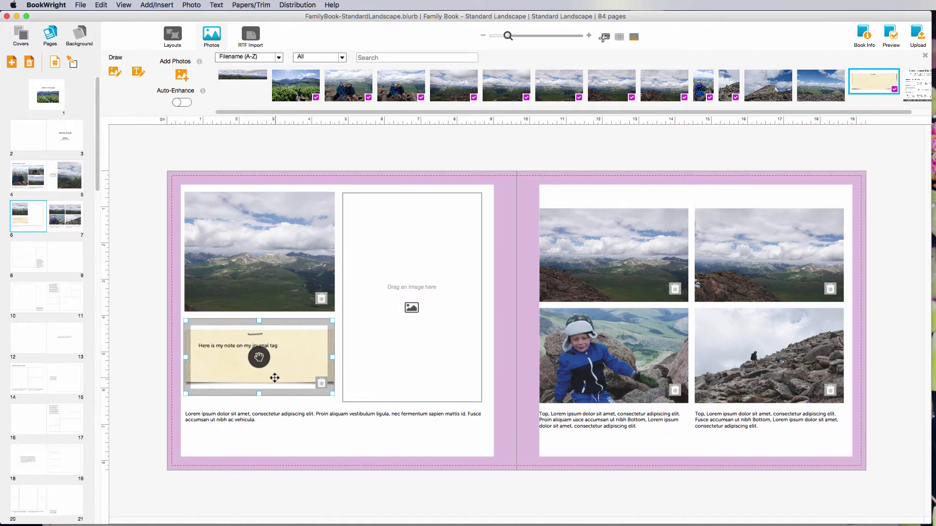
click(320, 444)
click(262, 345)
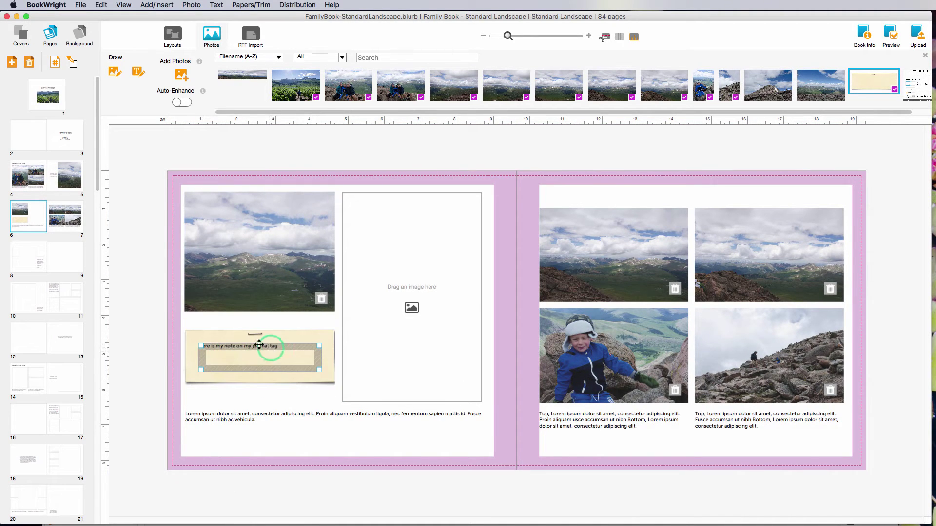
click(276, 449)
click(317, 382)
click(184, 380)
click(326, 509)
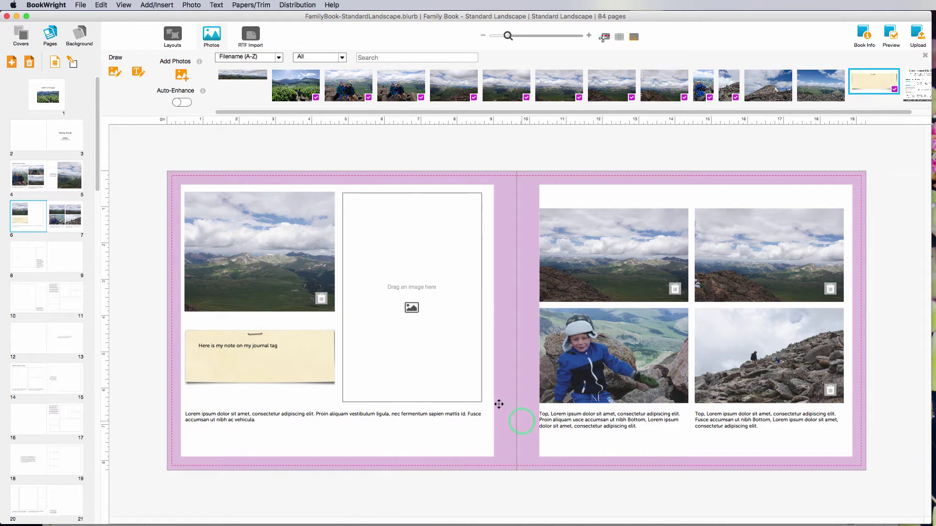
Step: Draw an image frame covering page 7 and import KPertiet_BlendablesNo1-4.jpg from Desktop > Digital Scrapbooking > Papers > BlendablesNo1
click(115, 72)
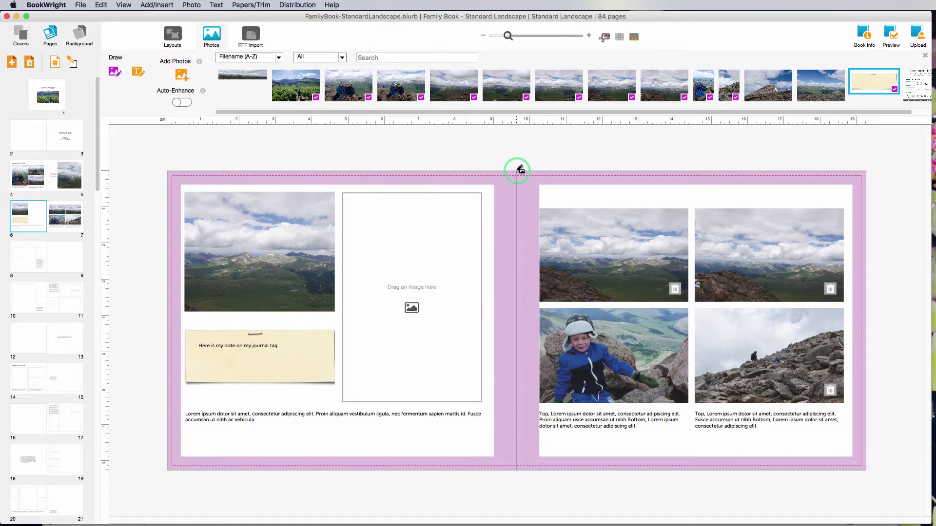
mouse_move(520, 169)
mouse_down()
mouse_move(698, 324)
mouse_move(892, 437)
mouse_move(895, 477)
mouse_up()
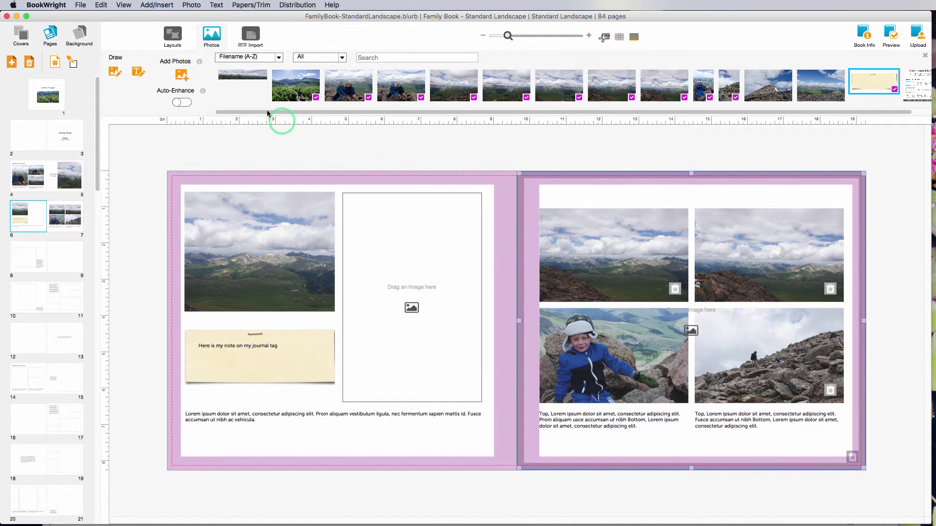
click(185, 77)
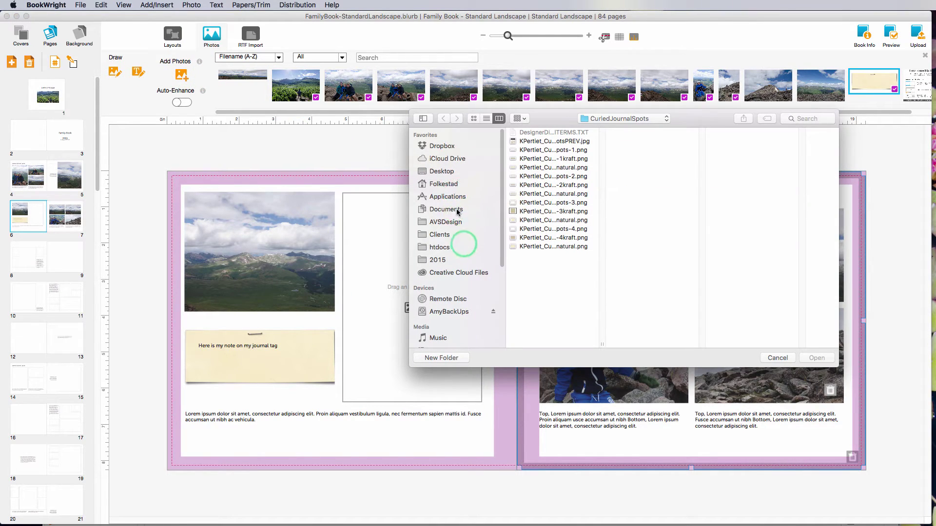
click(449, 173)
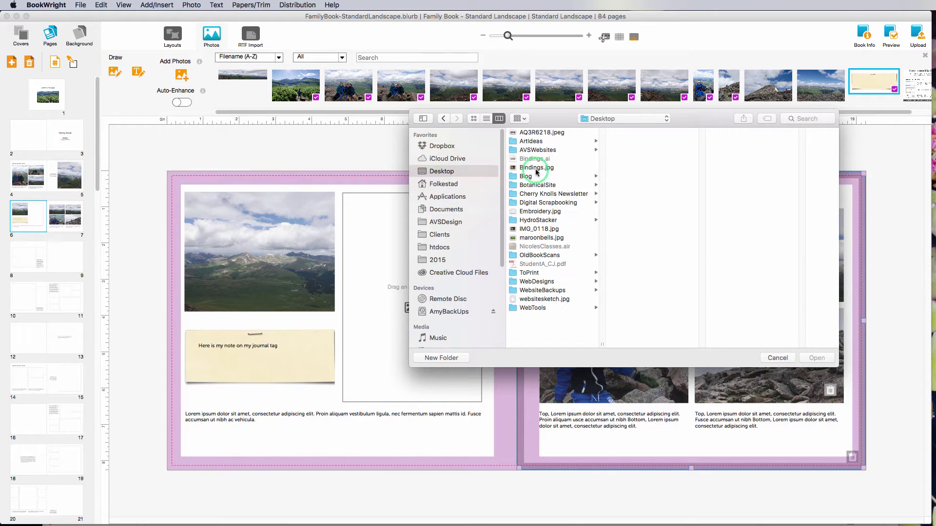
click(548, 203)
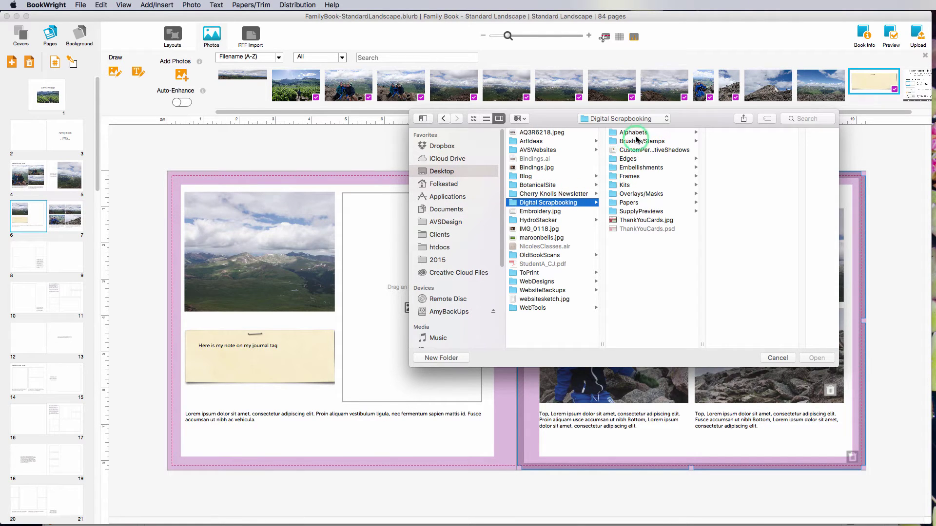
click(627, 202)
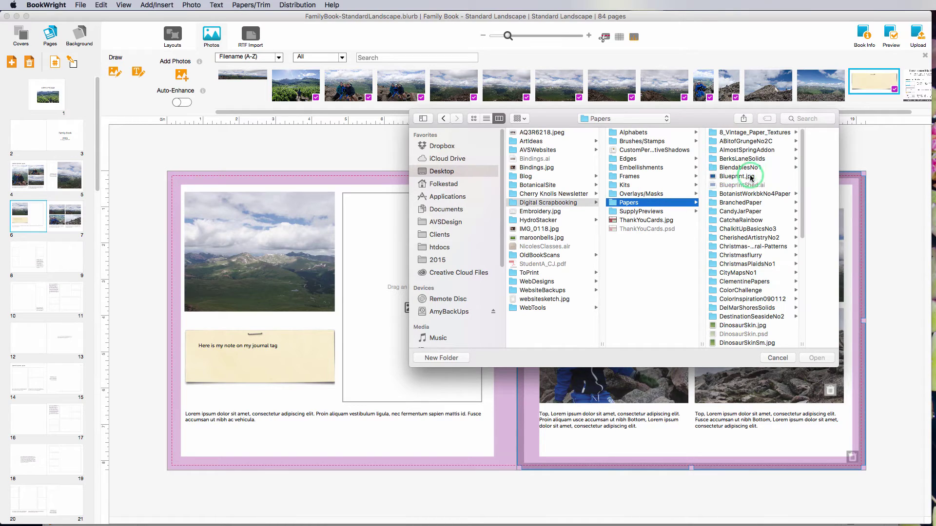
click(747, 168)
click(756, 159)
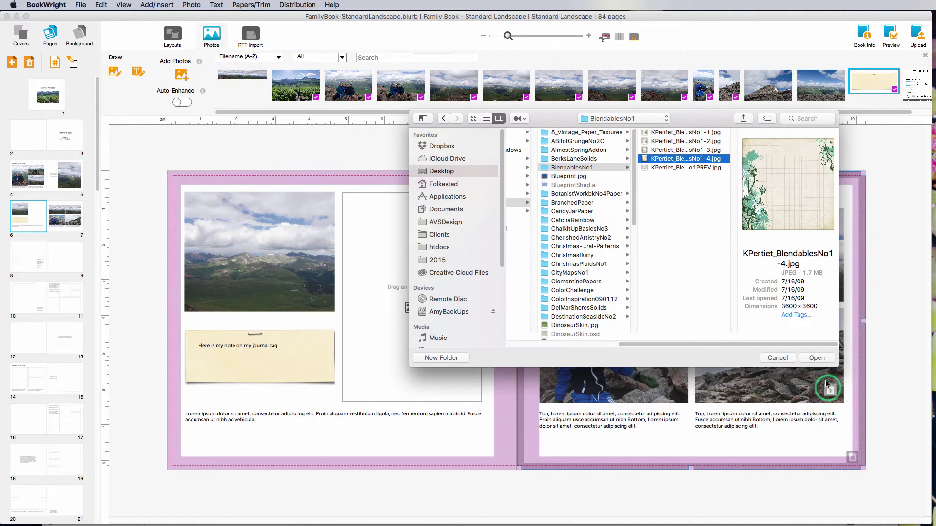
click(824, 358)
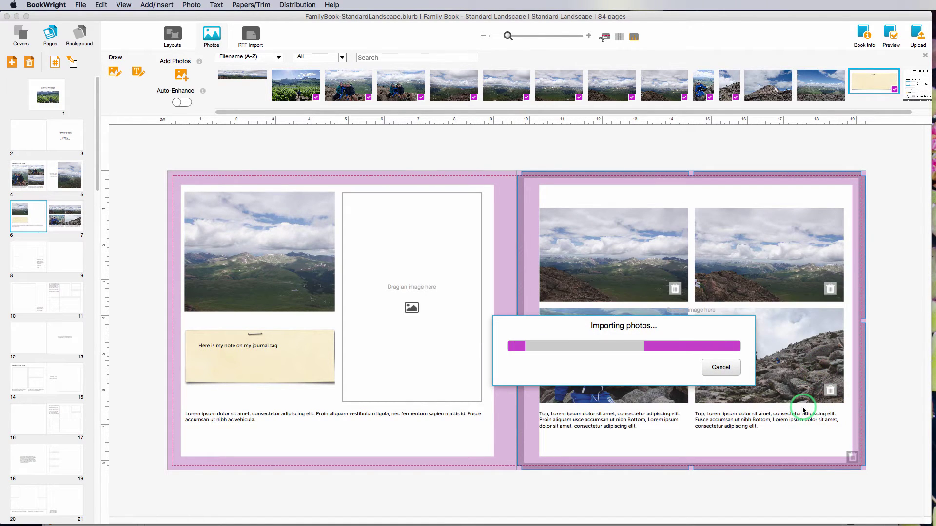
click(833, 137)
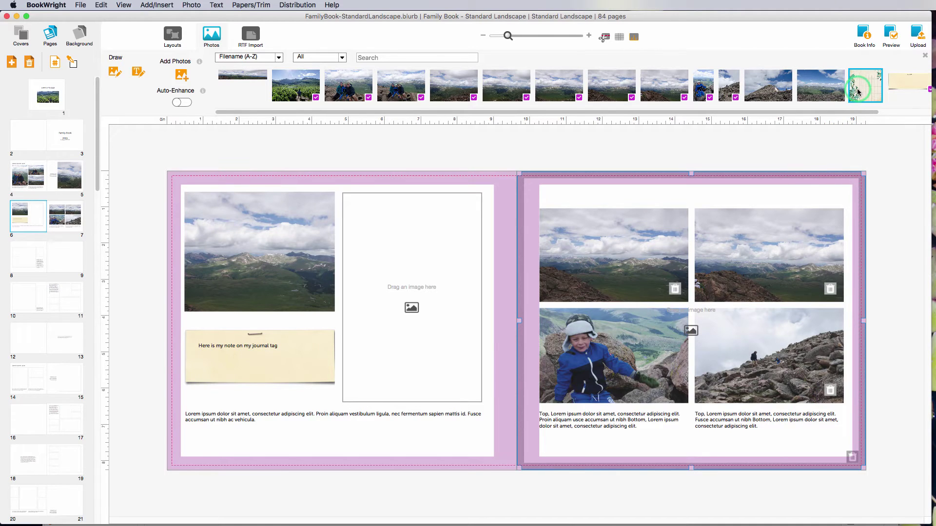
Step: Place the floral grid paper in page 7's full-page frame and send it to the back
drag(861, 80, 668, 205)
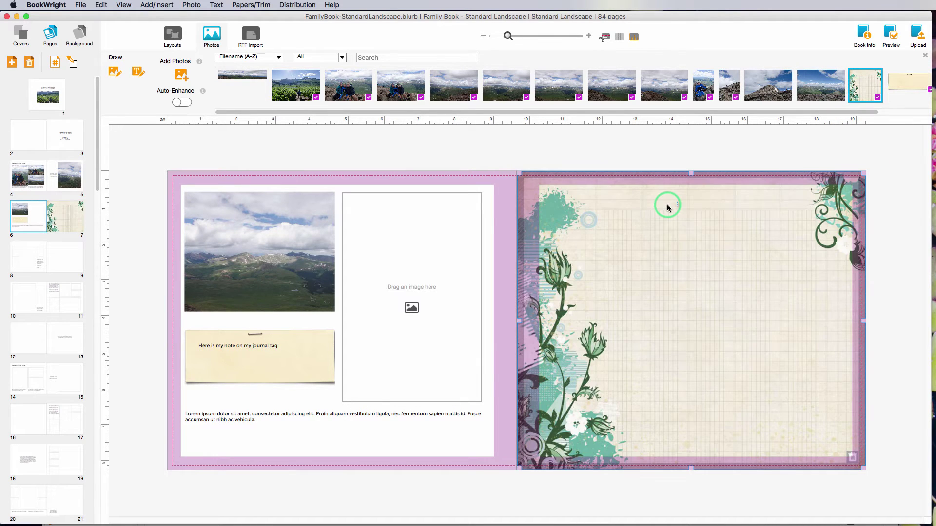
right_click(614, 193)
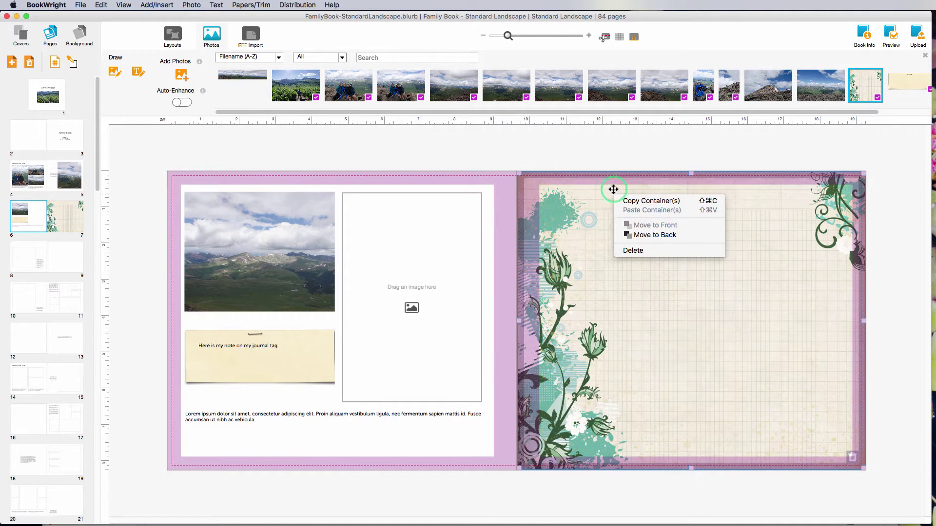
click(651, 236)
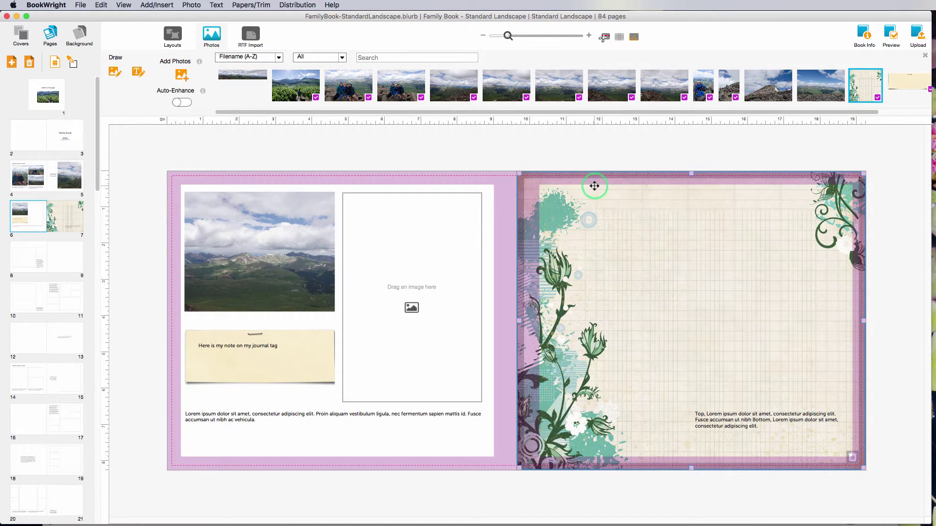
Step: Move the floral paper across onto page 6 and bring page 7's upper-left photo in front of it
drag(689, 320, 607, 320)
drag(528, 187, 452, 213)
click(627, 272)
shift+click(650, 347)
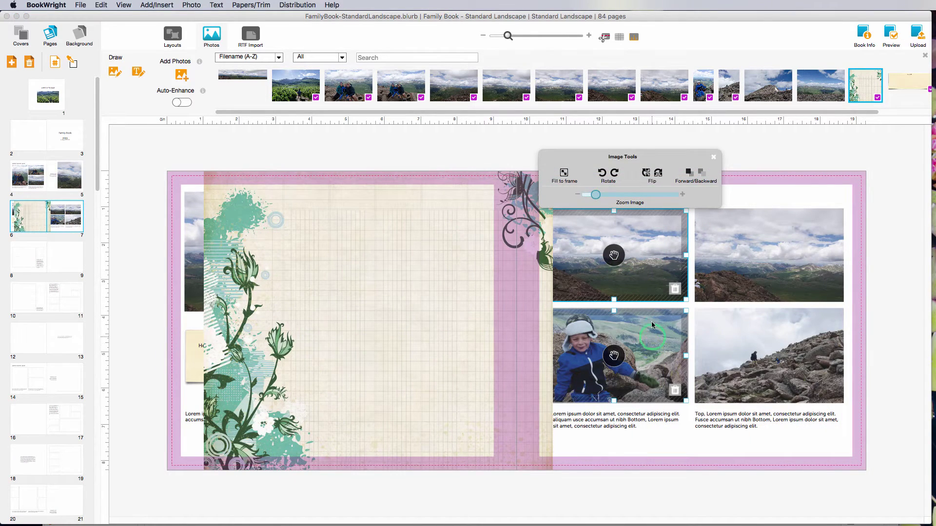
right_click(651, 279)
click(665, 309)
Step: Bring page 7's lower-left photo of the boy to the front and try the same for the two right-hand photos
shift+click(710, 260)
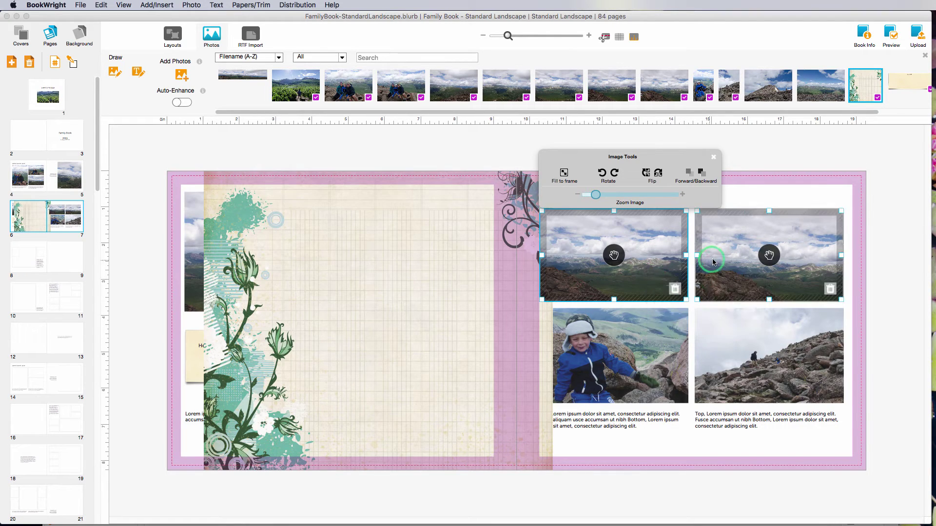
right_click(712, 262)
click(727, 238)
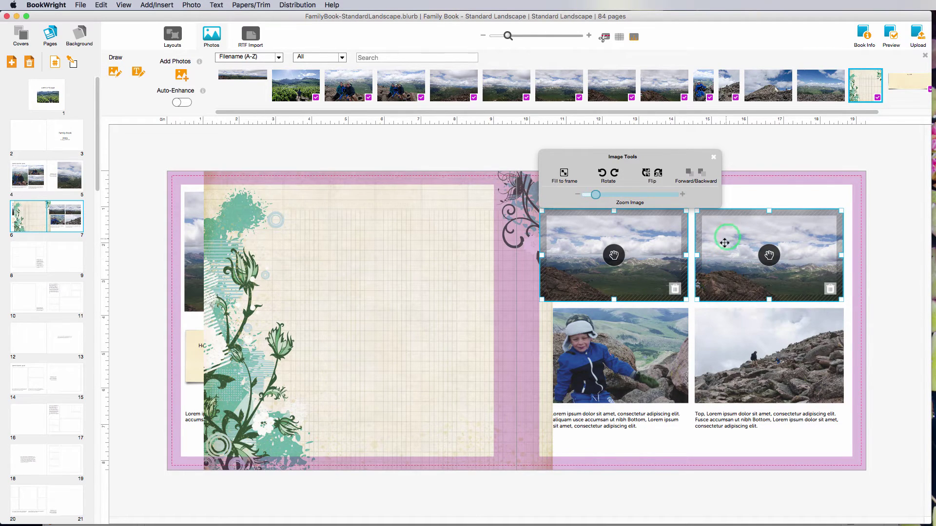
click(649, 325)
right_click(653, 338)
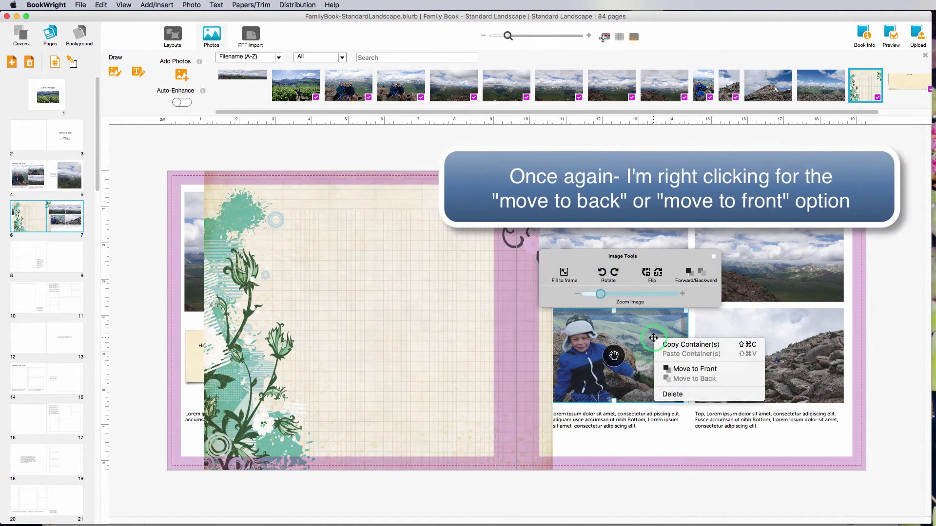
click(682, 369)
click(725, 355)
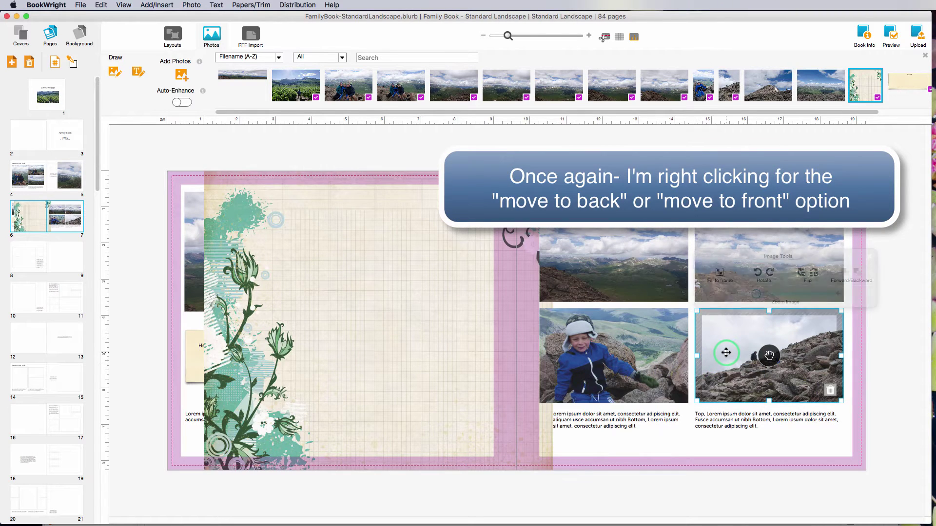
right_click(727, 355)
click(706, 335)
Step: Shift the floral paper to straddle pages 6 and 7, and bring page 7's two right-hand photos to the front
click(490, 300)
drag(468, 248, 629, 263)
click(769, 271)
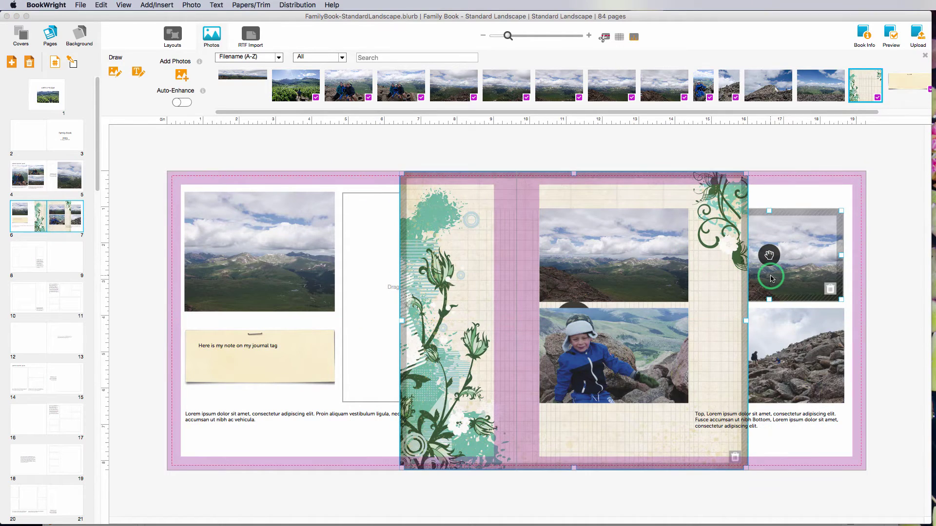
right_click(771, 281)
click(792, 312)
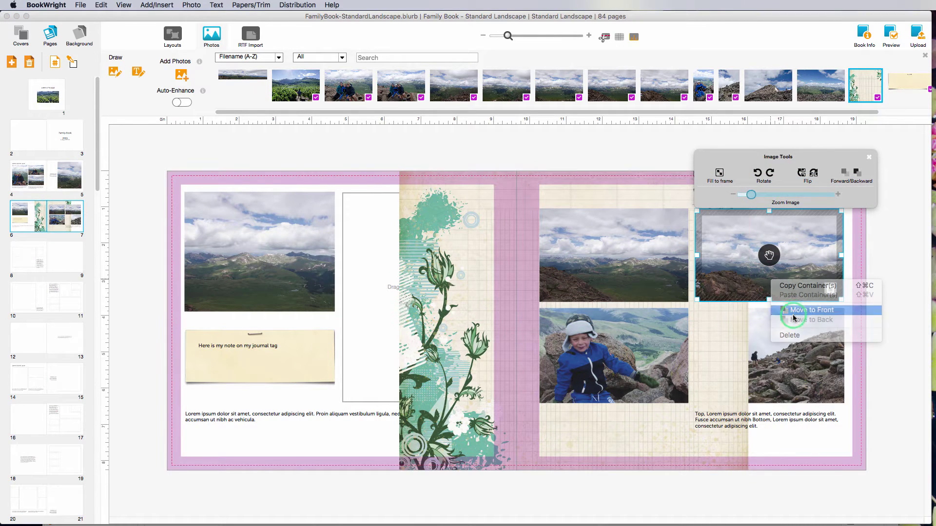
click(794, 355)
right_click(797, 366)
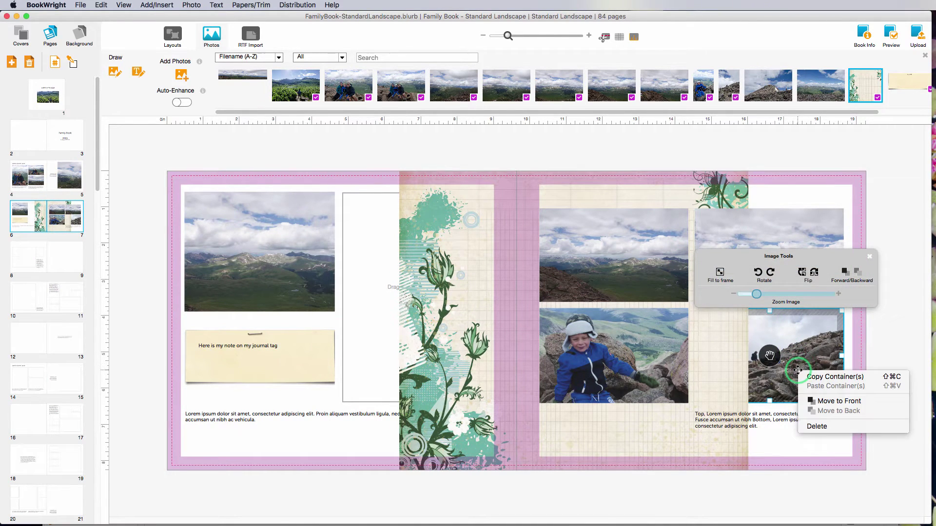
click(814, 401)
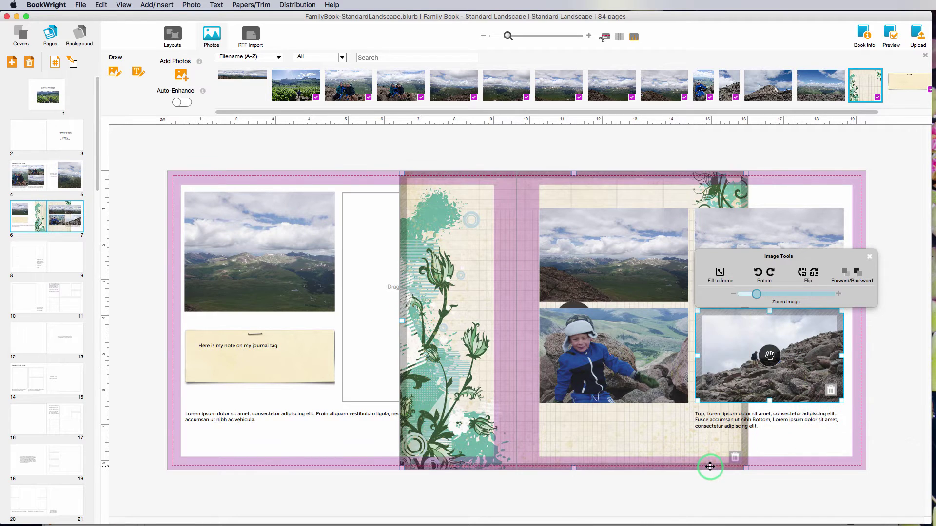
Step: Align the floral paper over the whole of page 7 and hide the trim area overlay
drag(710, 464, 827, 463)
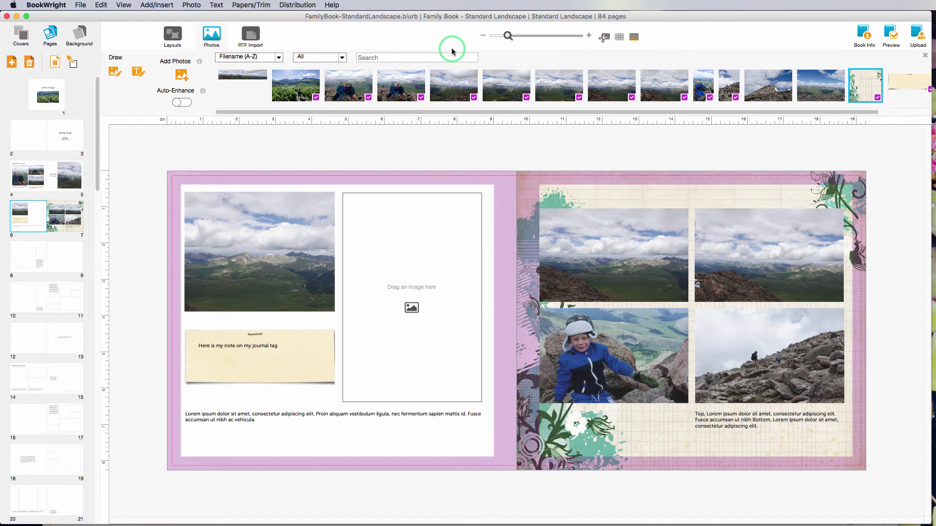
click(679, 267)
click(505, 122)
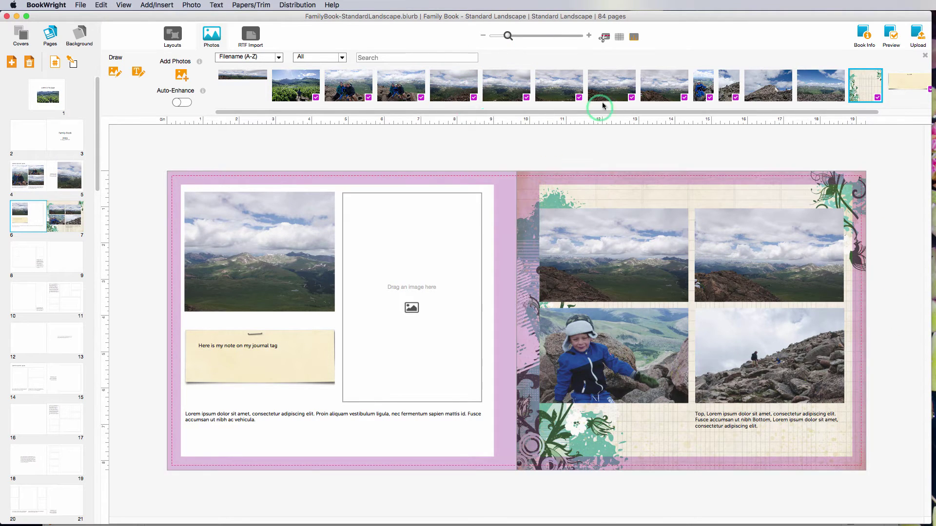
click(606, 42)
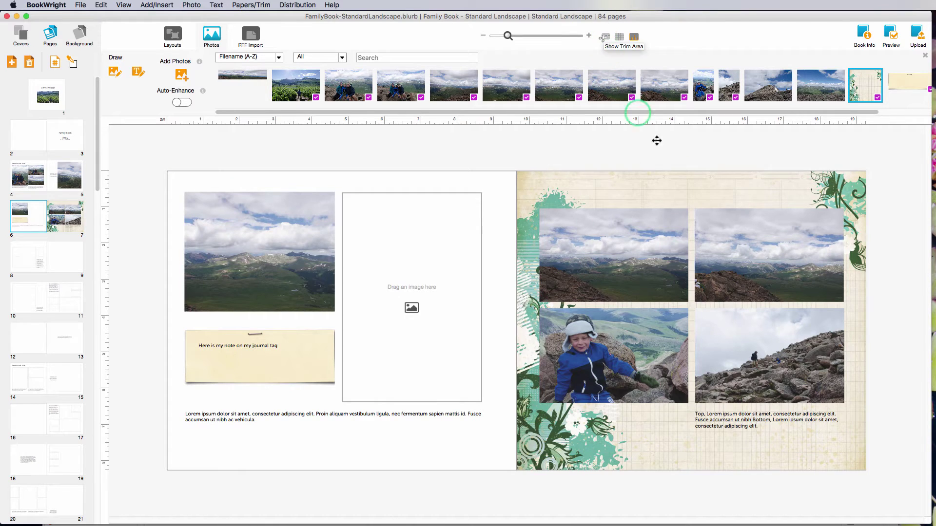
click(855, 358)
click(895, 178)
click(918, 463)
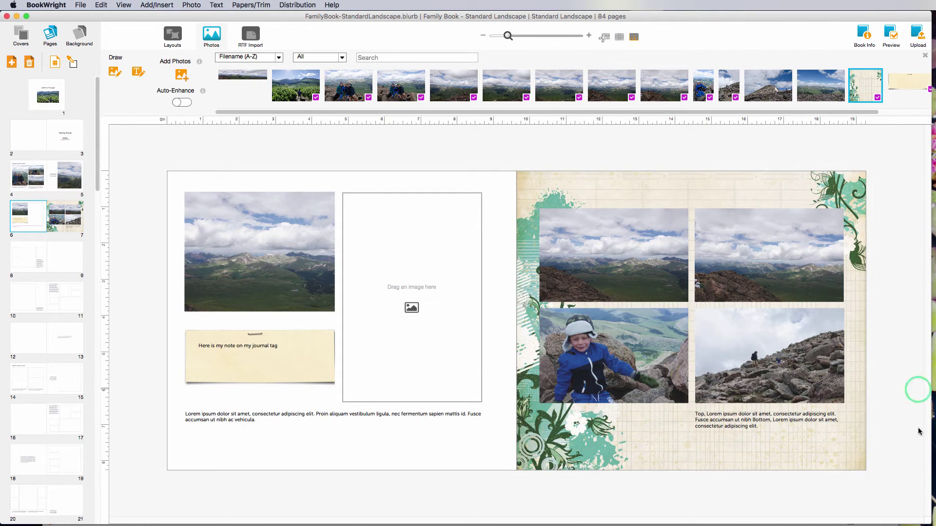
click(530, 162)
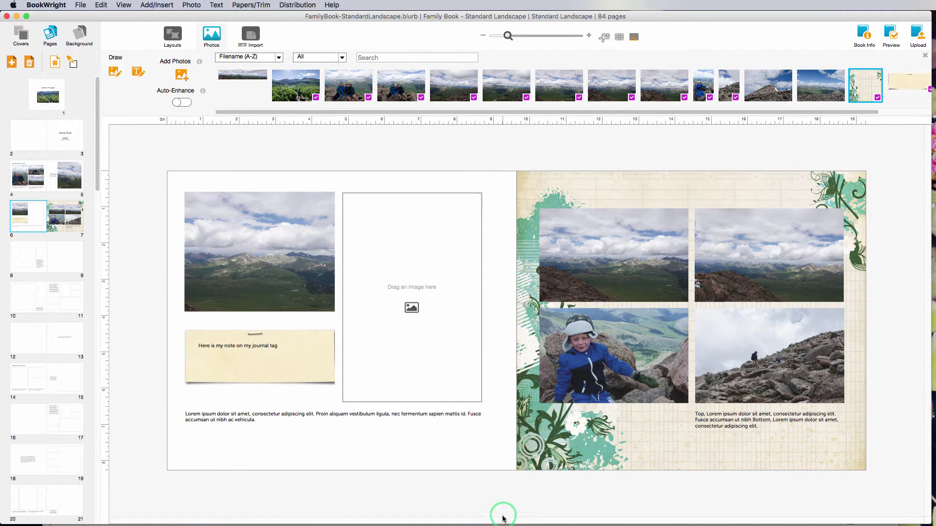
click(582, 496)
click(687, 305)
Step: On the pages 8–9 spread, import a tree paper from Digital Scrapbooking > Papers > BranchedPaper and place it in page 9's full-page frame
click(63, 258)
click(584, 340)
click(809, 120)
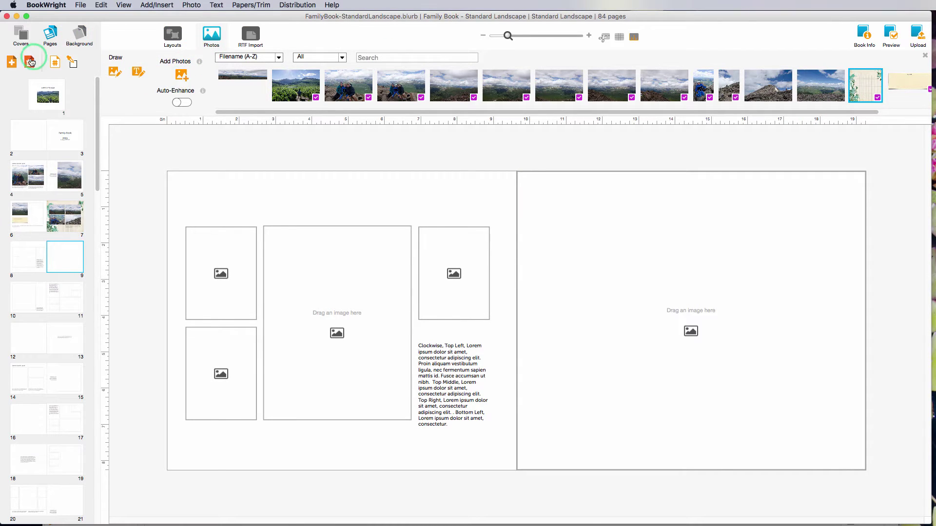
click(181, 75)
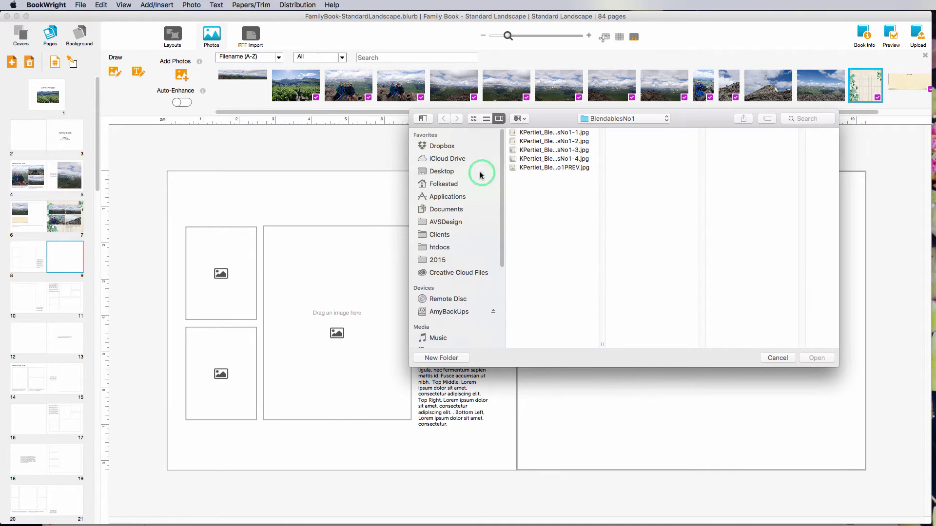
click(442, 172)
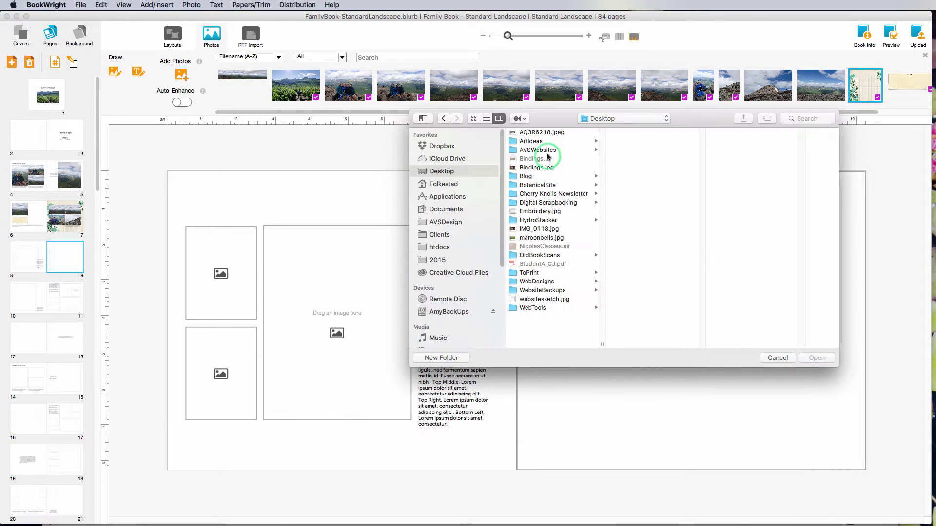
click(552, 203)
click(630, 202)
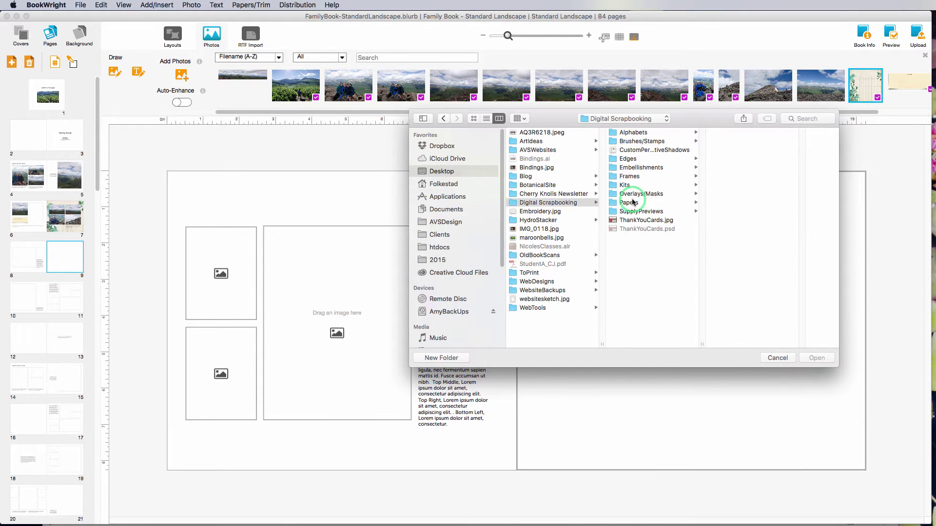
click(740, 203)
click(780, 158)
click(817, 358)
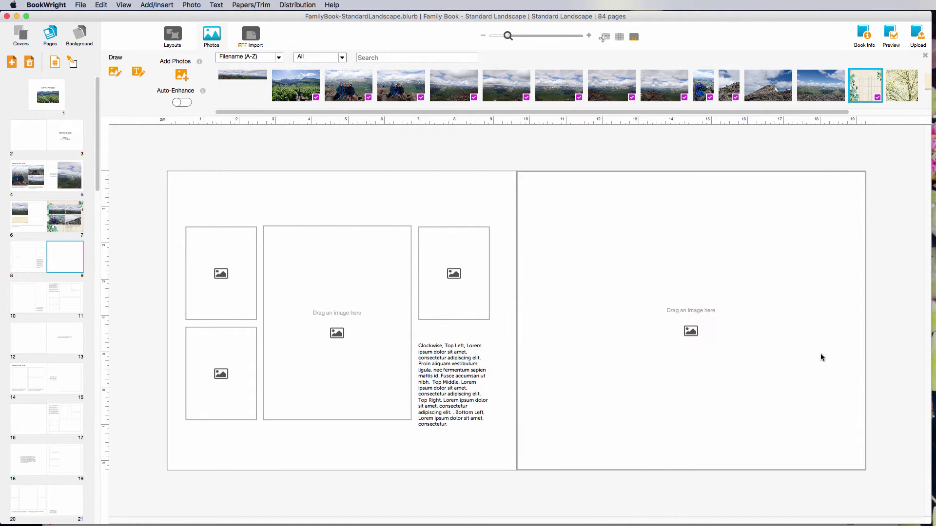
drag(892, 75, 731, 265)
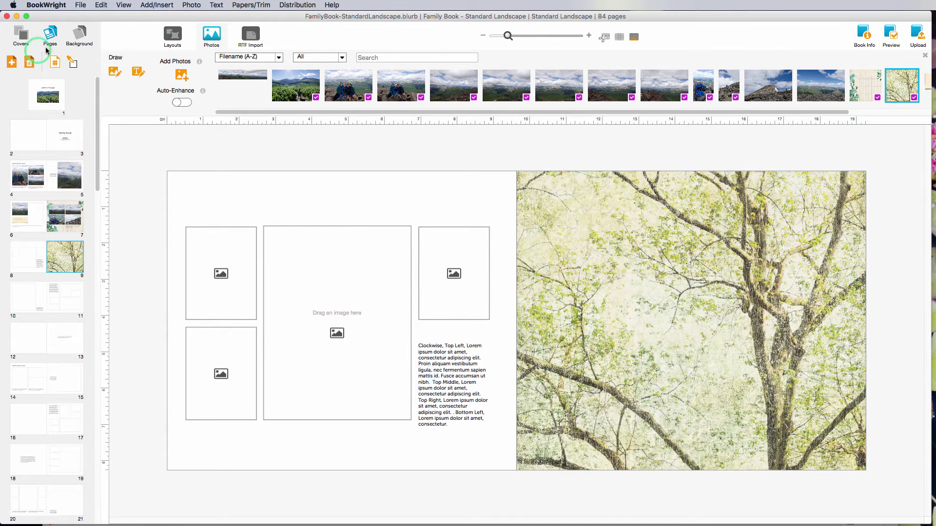
Step: Draw a landscape image frame over the upper part of page 9's tree paper and fill it with the family-of-three mountain photo
click(117, 73)
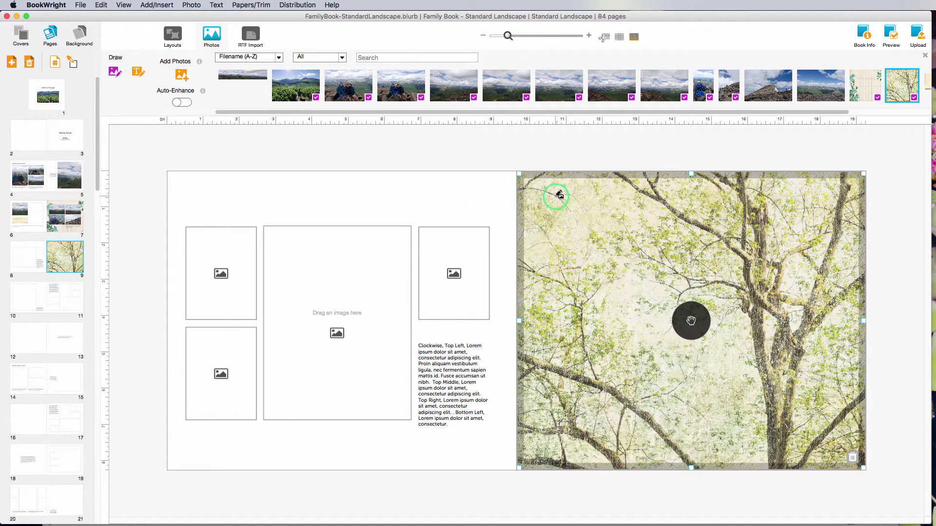
mouse_move(555, 195)
mouse_down()
mouse_move(767, 305)
mouse_move(793, 350)
mouse_up()
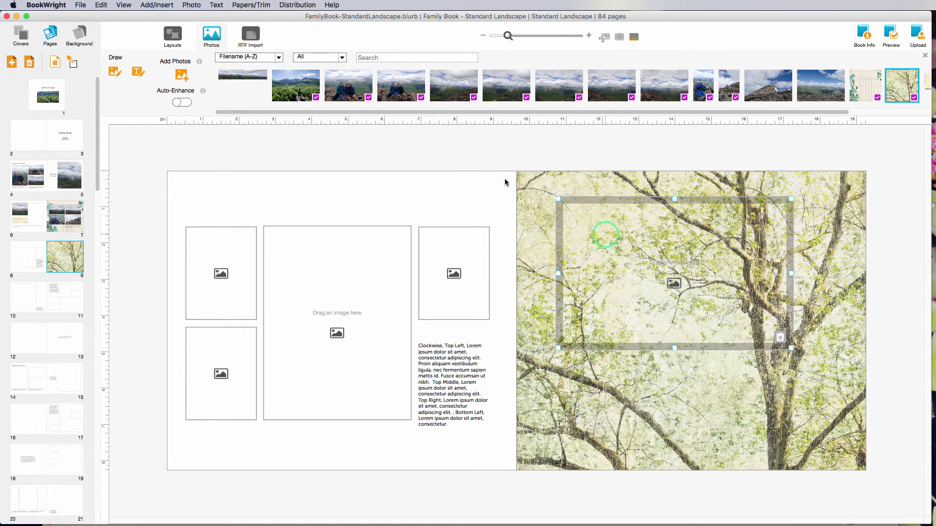
click(344, 87)
drag(345, 87, 775, 327)
click(817, 227)
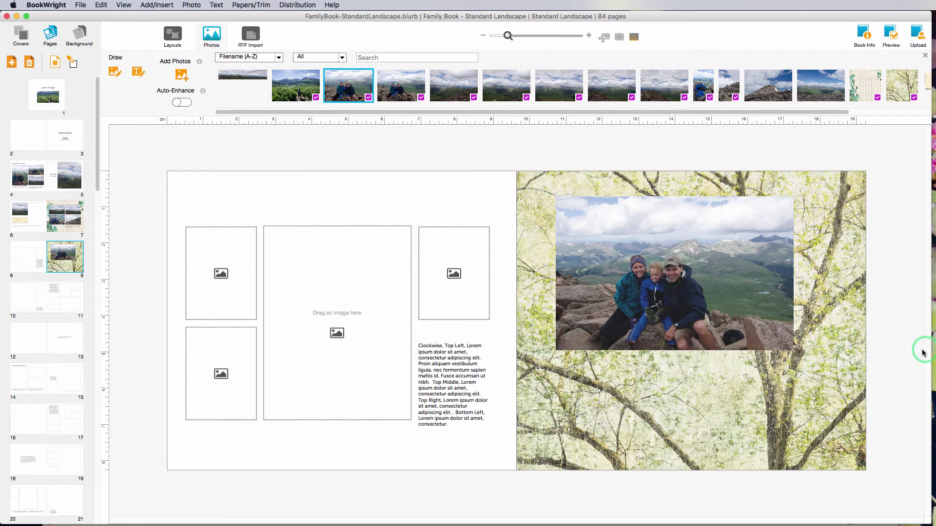
Step: Open the pages 12–13 spread, show the print safe area overlay and close its explanation window
click(862, 339)
click(920, 340)
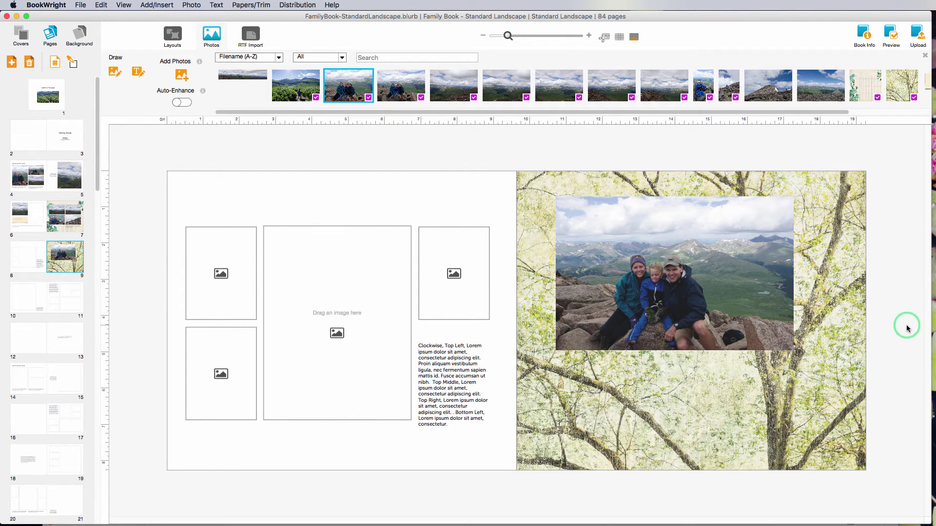
click(30, 338)
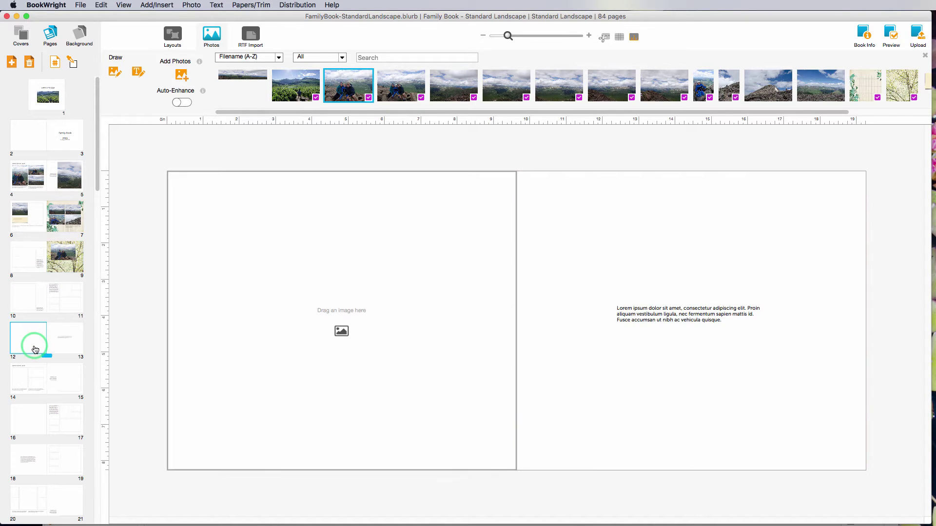
click(342, 317)
click(550, 320)
click(435, 295)
key(super+shift+p)
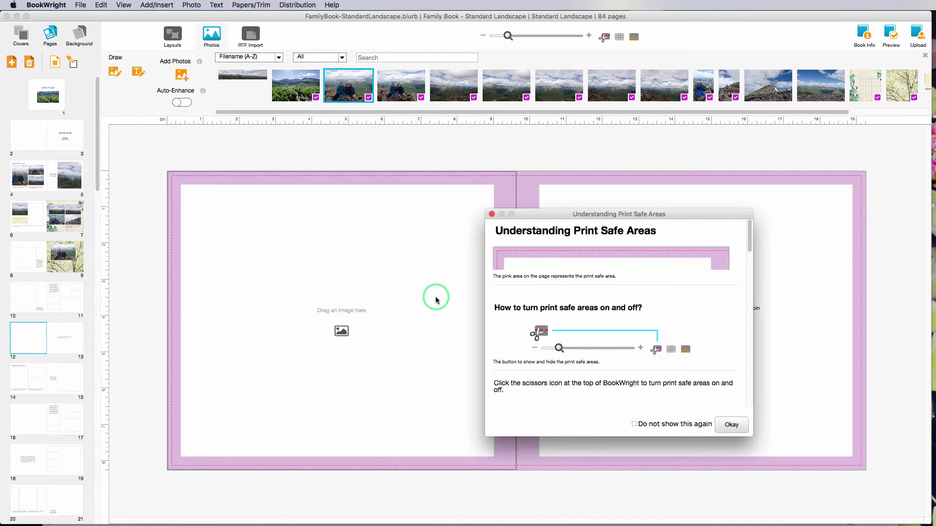
click(704, 382)
click(493, 214)
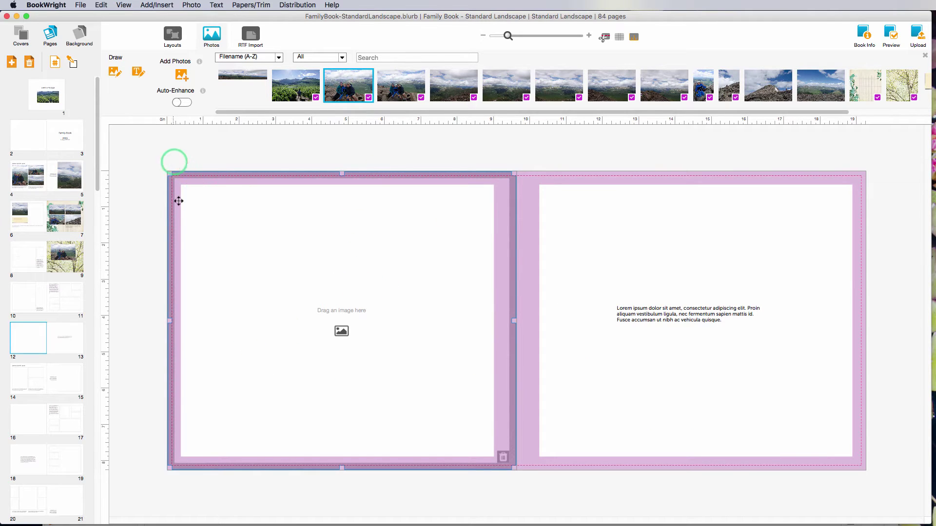
click(622, 489)
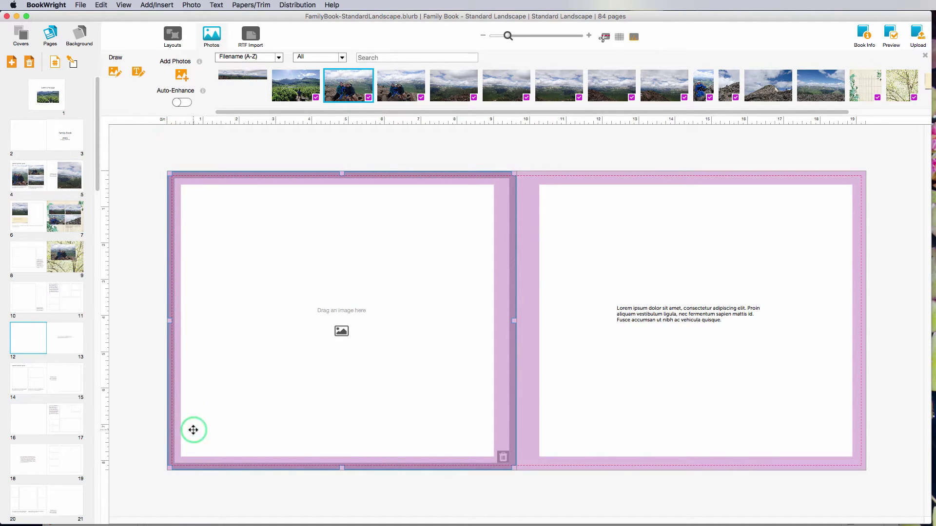
click(80, 4)
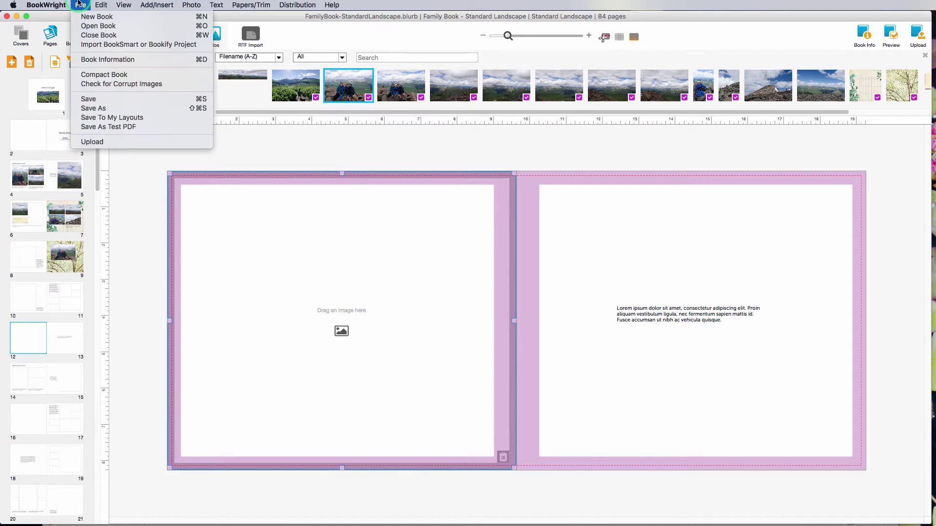
click(91, 25)
click(438, 218)
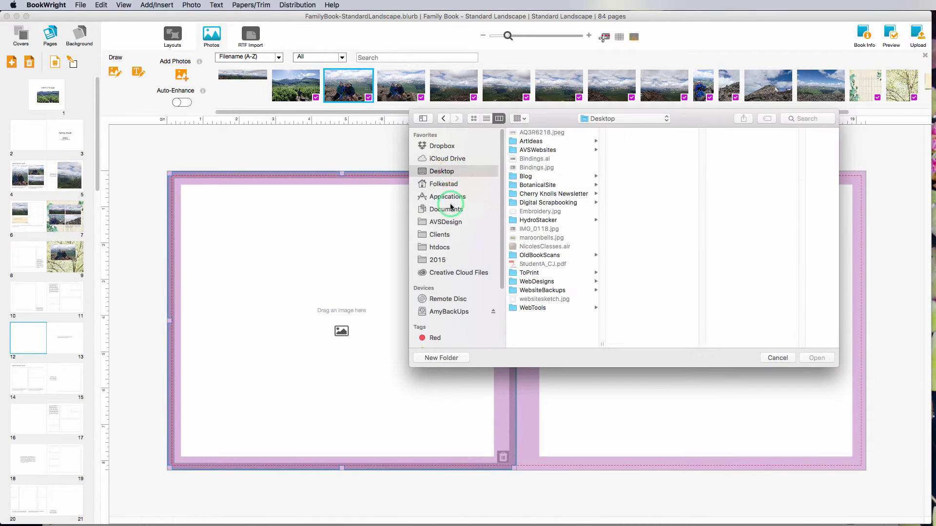
click(446, 209)
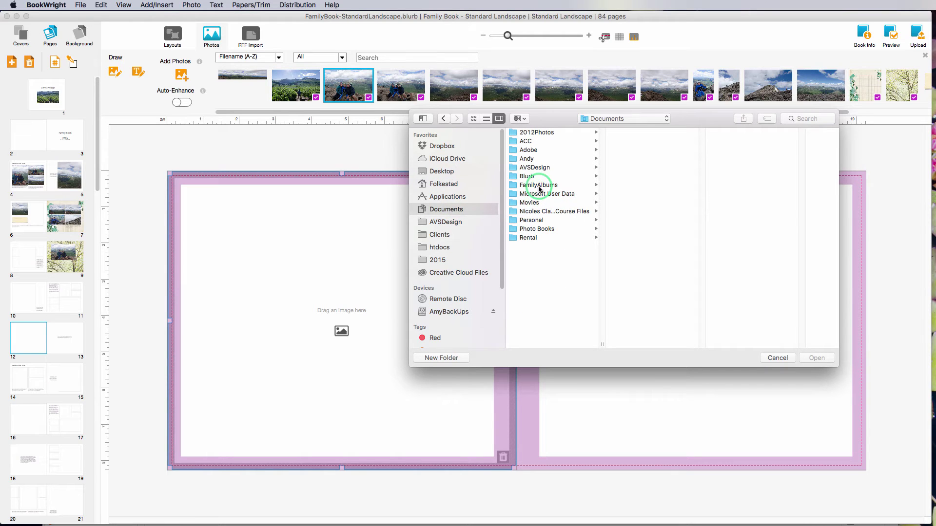
click(548, 229)
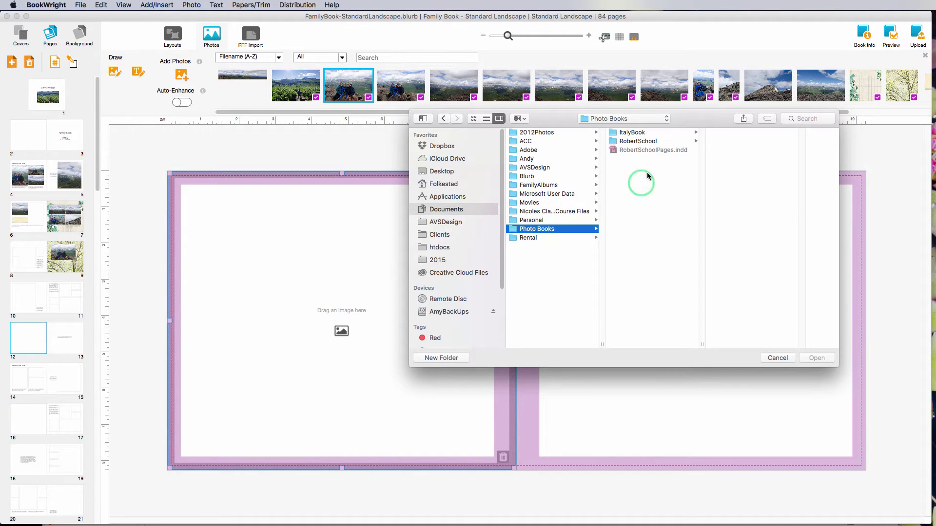
click(646, 137)
click(731, 134)
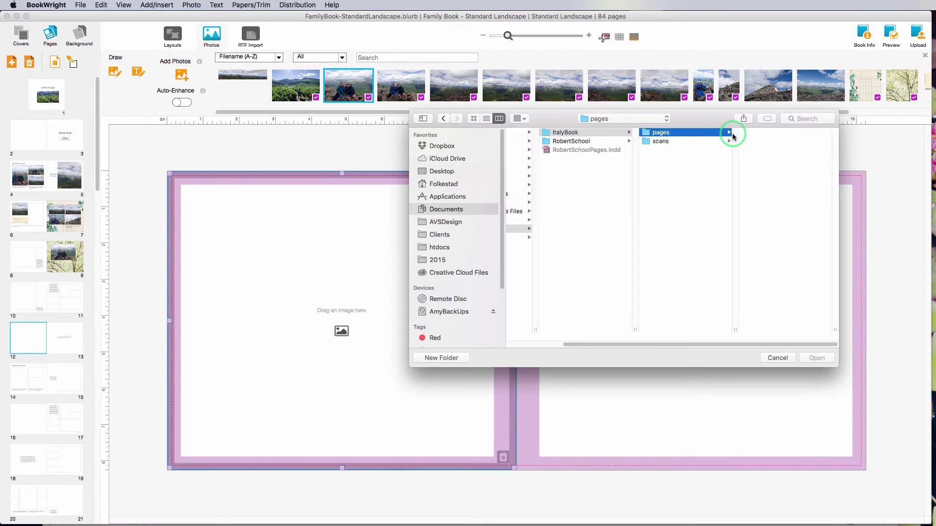
click(762, 202)
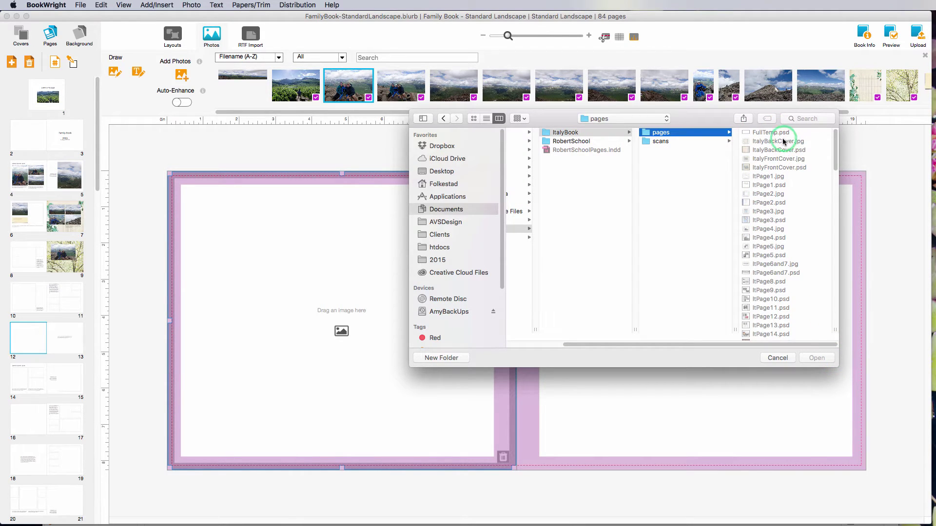
click(779, 357)
click(480, 155)
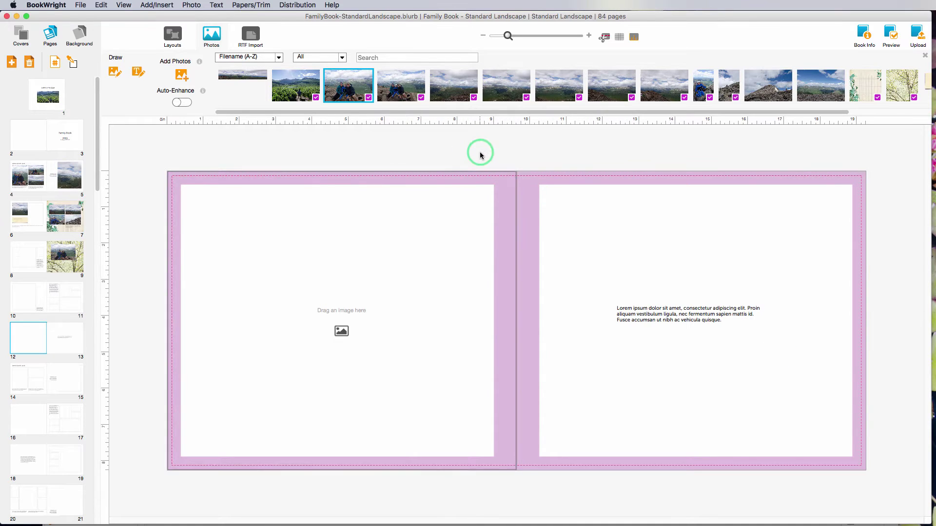
Step: Import ItPage4.jpg from Documents > Photo Books > ItalyBook > pages and place it in page 12's full-page frame
click(182, 74)
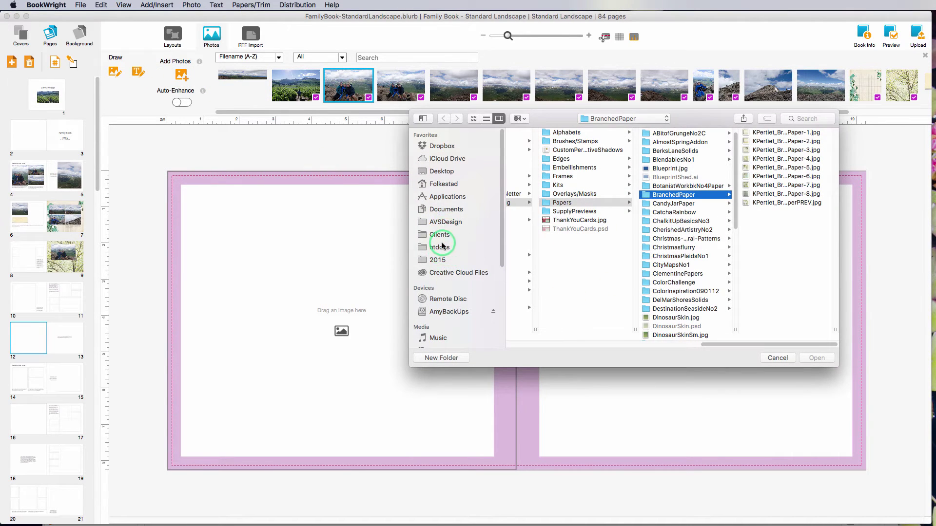
click(448, 210)
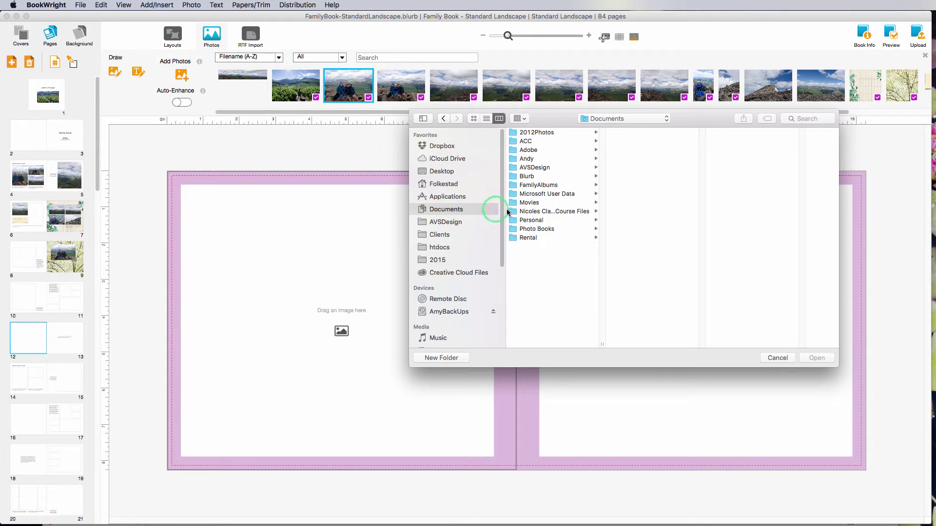
click(551, 231)
click(633, 132)
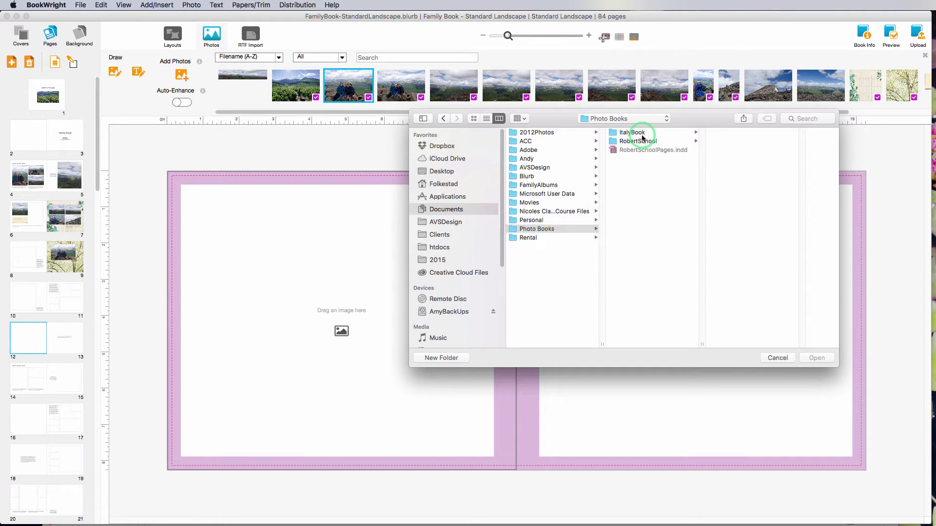
click(741, 133)
drag(716, 119, 568, 101)
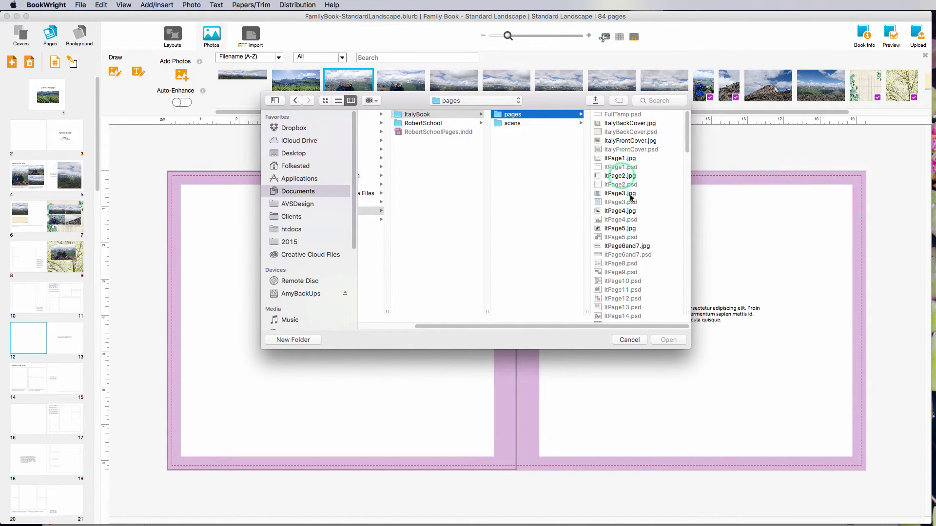
click(621, 212)
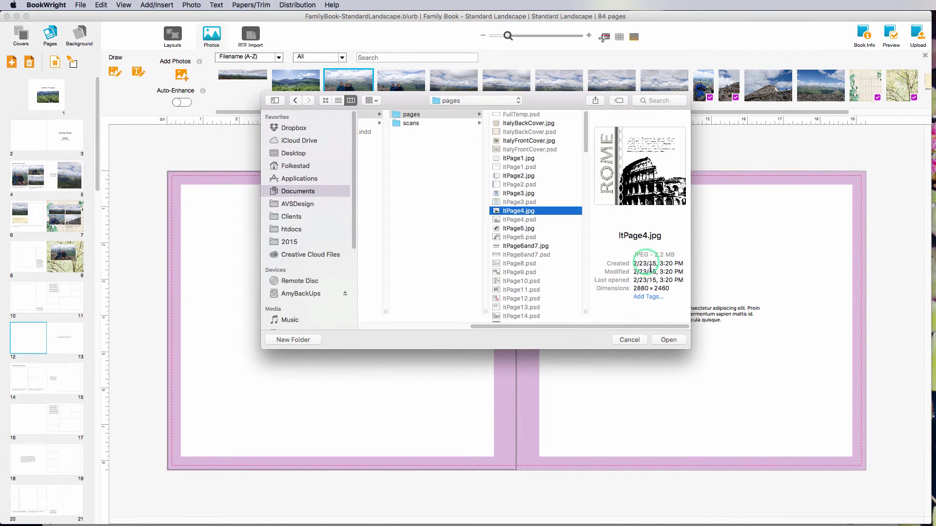
click(668, 340)
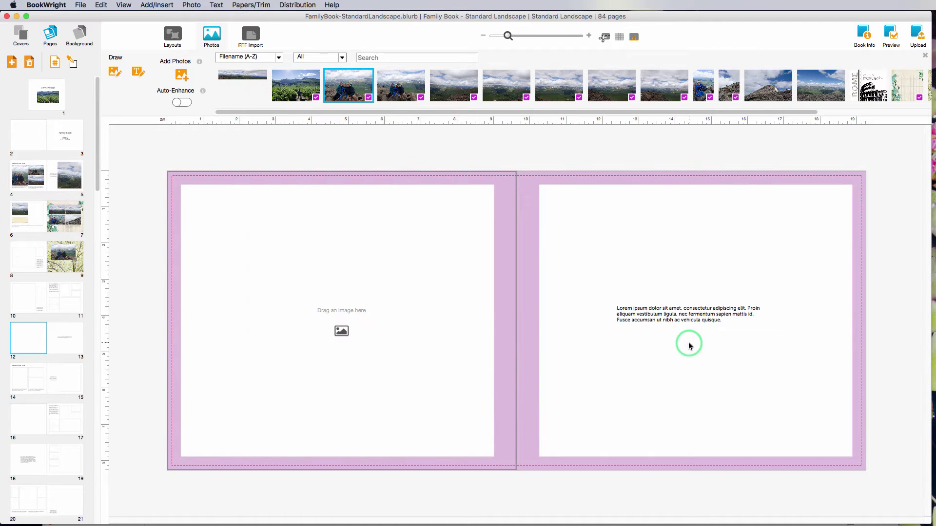
drag(868, 86, 460, 261)
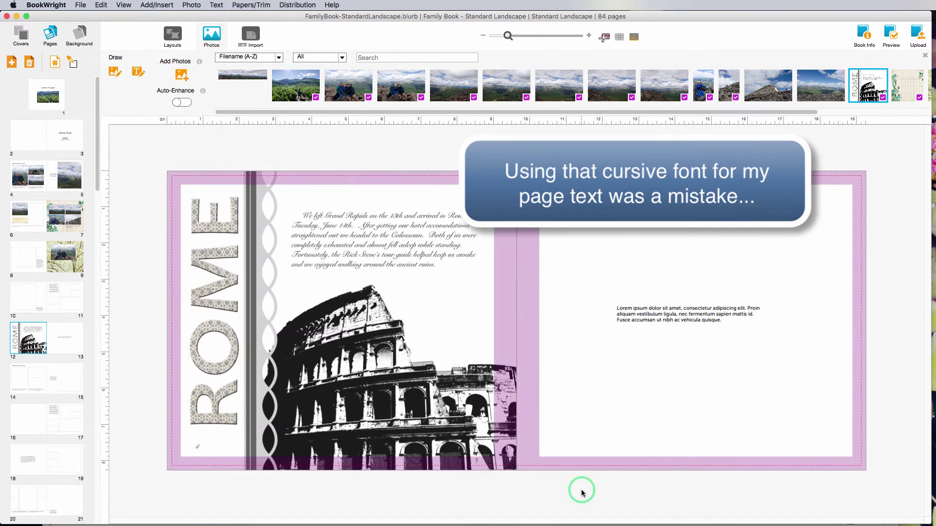
click(224, 480)
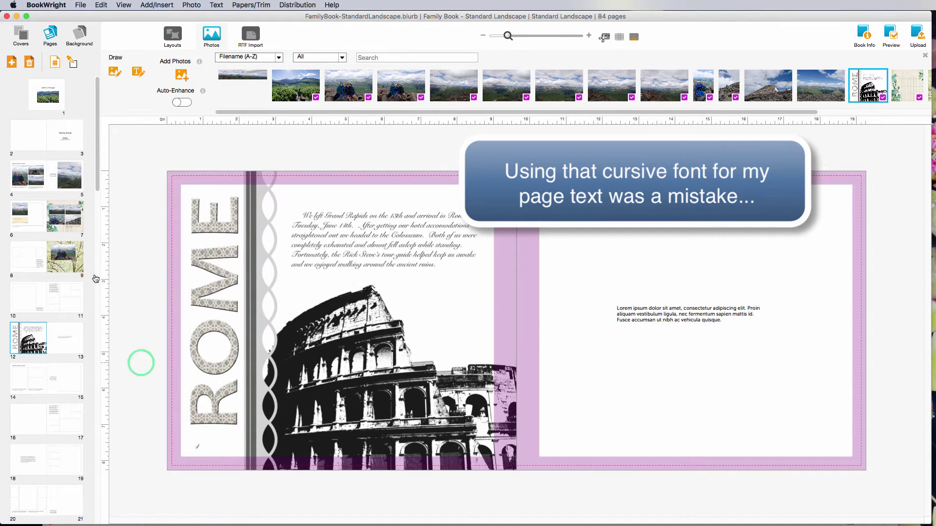
click(63, 328)
click(160, 194)
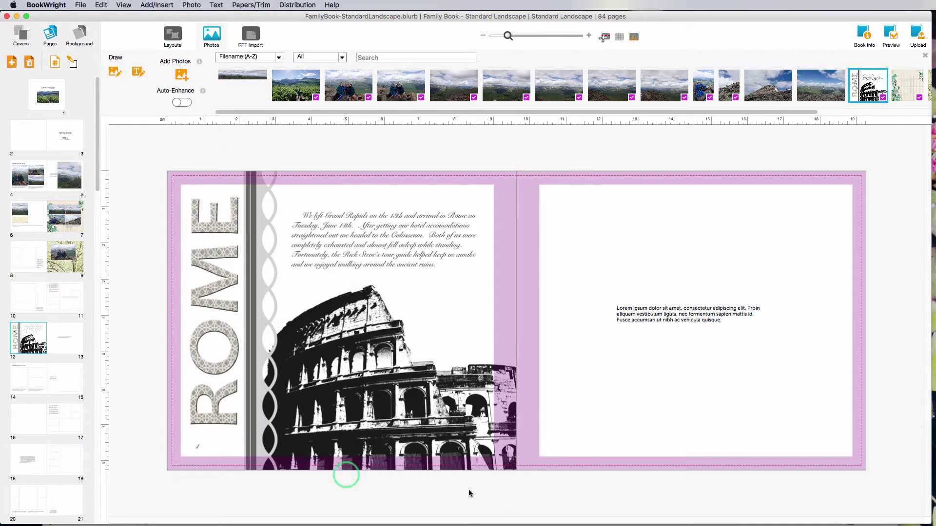
click(179, 393)
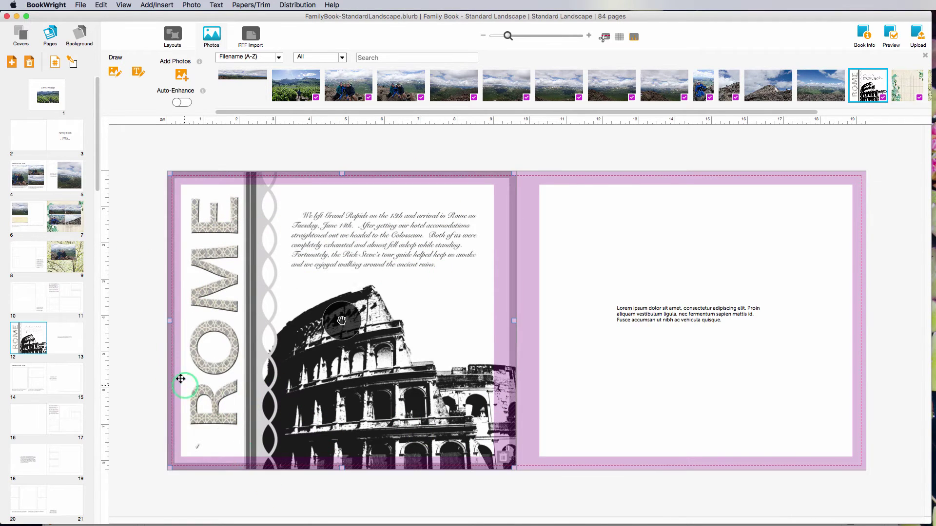
click(63, 263)
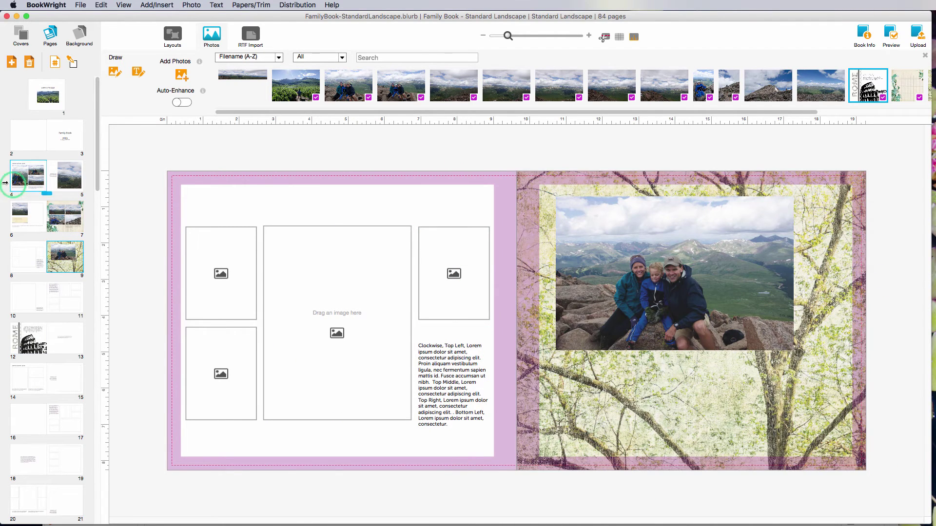
click(18, 213)
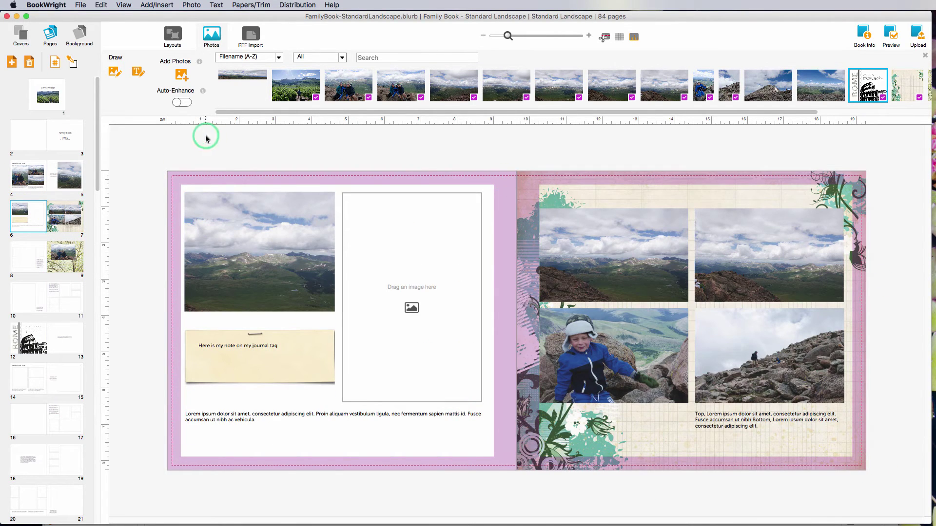
Step: Open the pages 8–9 spread with both pages fully in view and select page 9's tree paper
scroll(96, 163, down, 1)
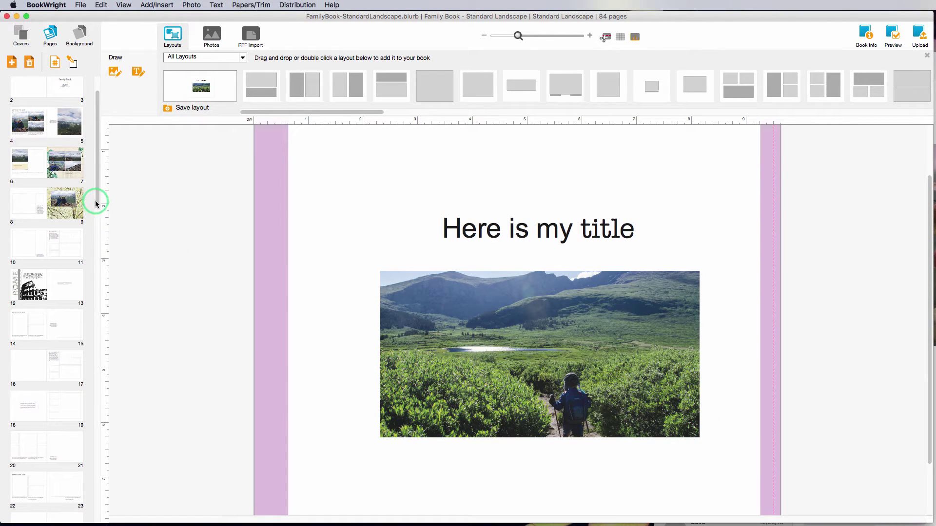
drag(96, 204, 98, 216)
click(74, 169)
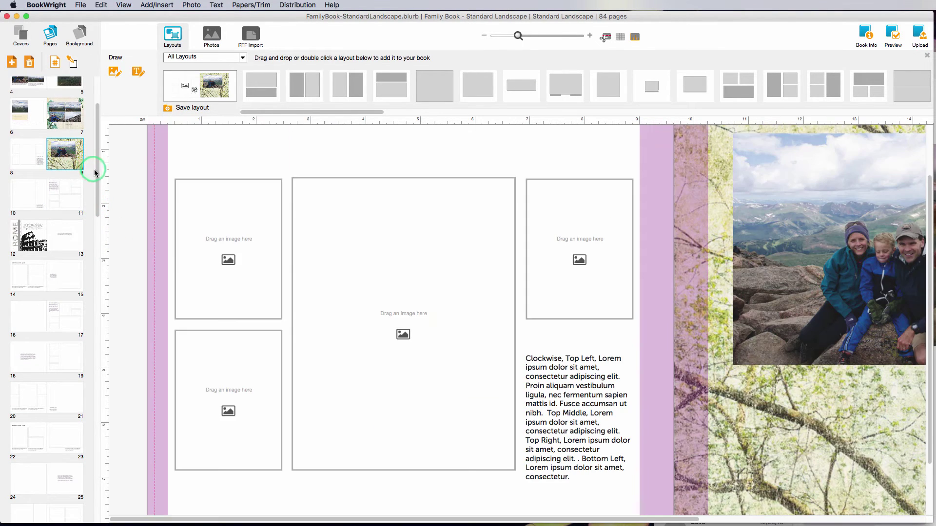
click(696, 468)
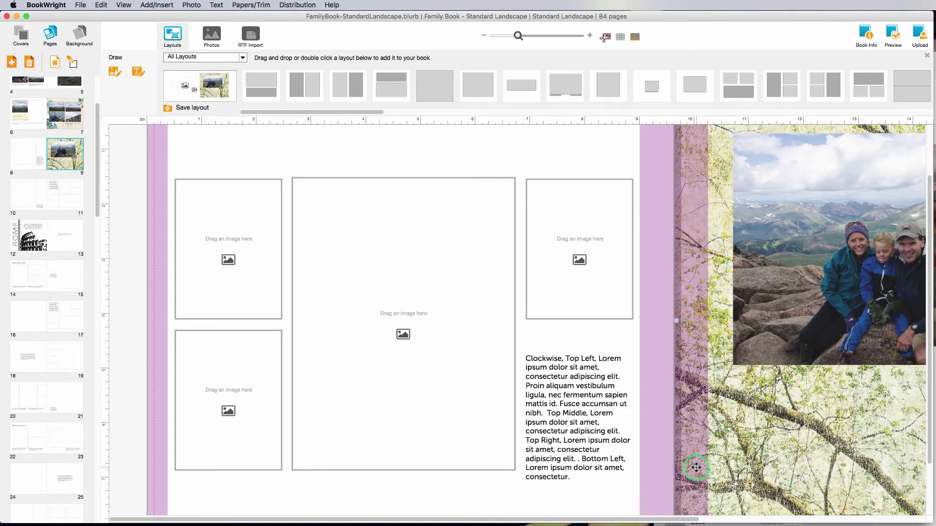
key(super+minus)
key(super+minus)
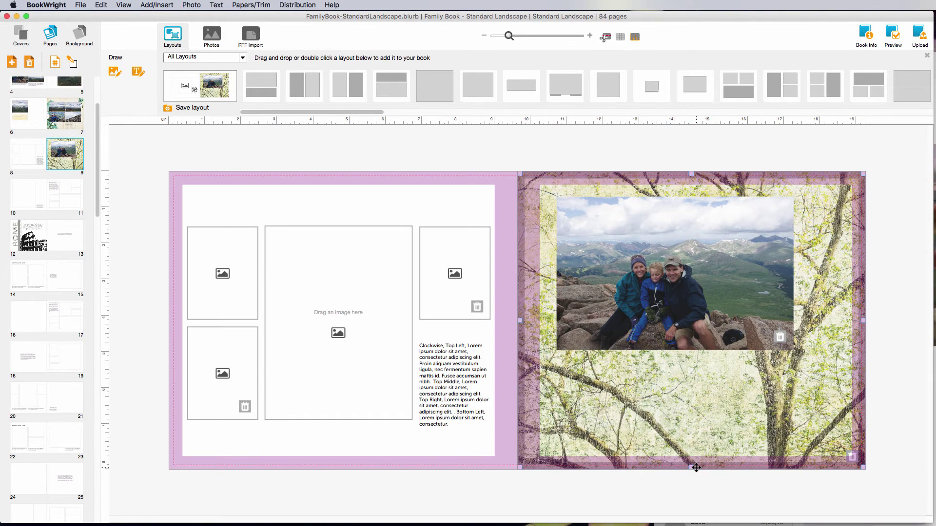
click(802, 521)
click(842, 447)
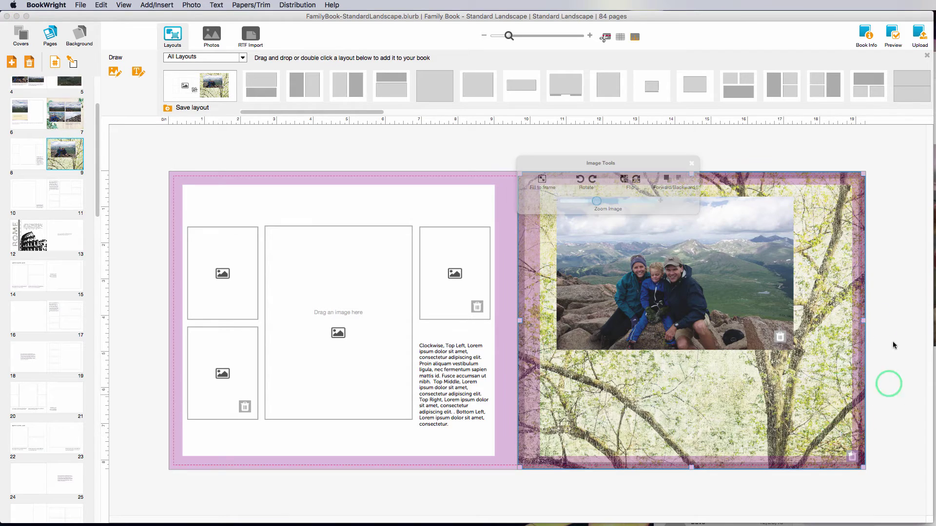
click(29, 194)
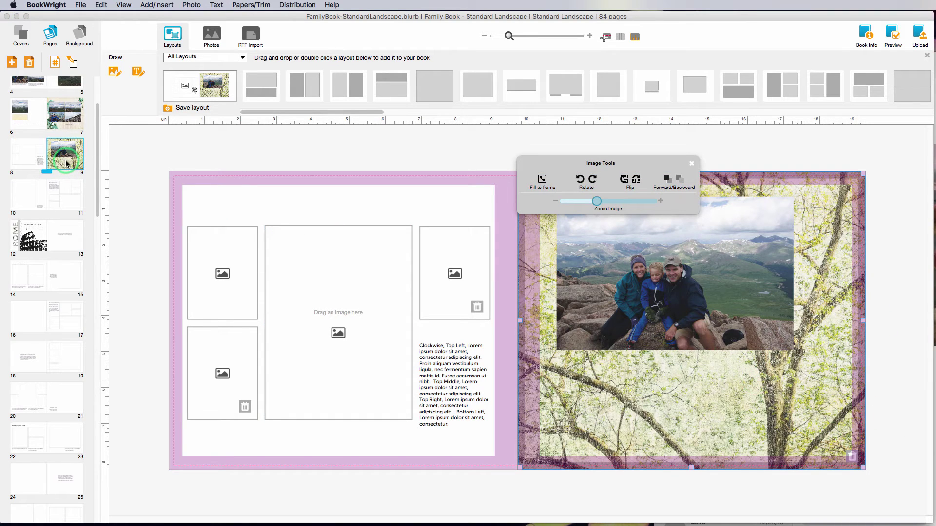
Step: Add 2 blank pages to the book after page 9
click(13, 58)
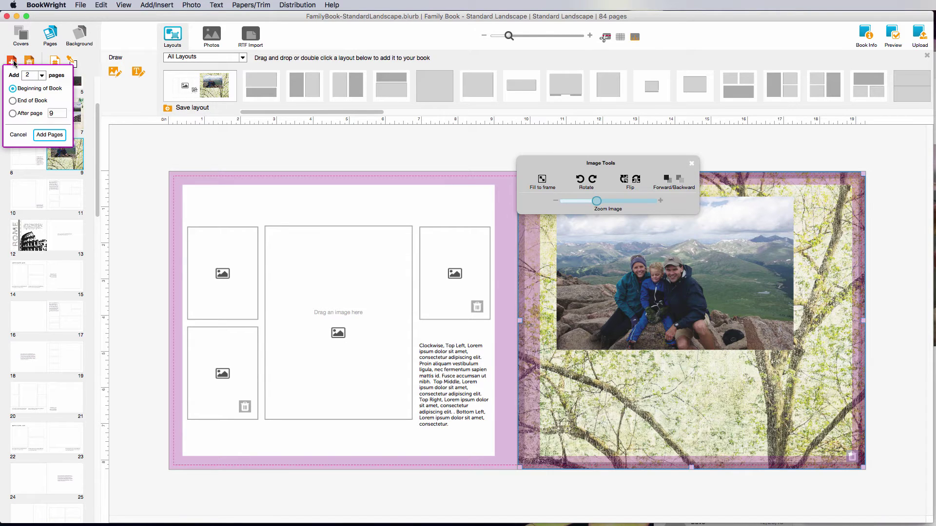
click(41, 76)
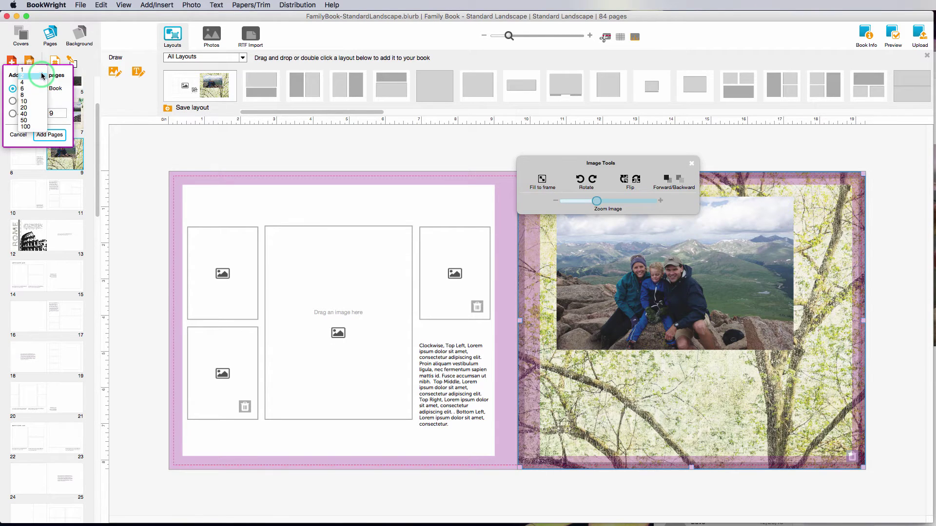
click(63, 97)
click(20, 89)
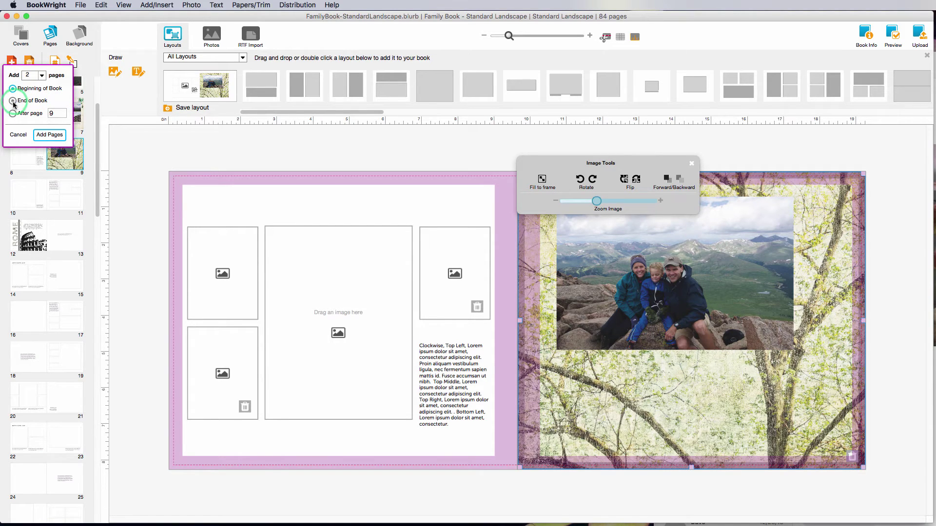
click(60, 140)
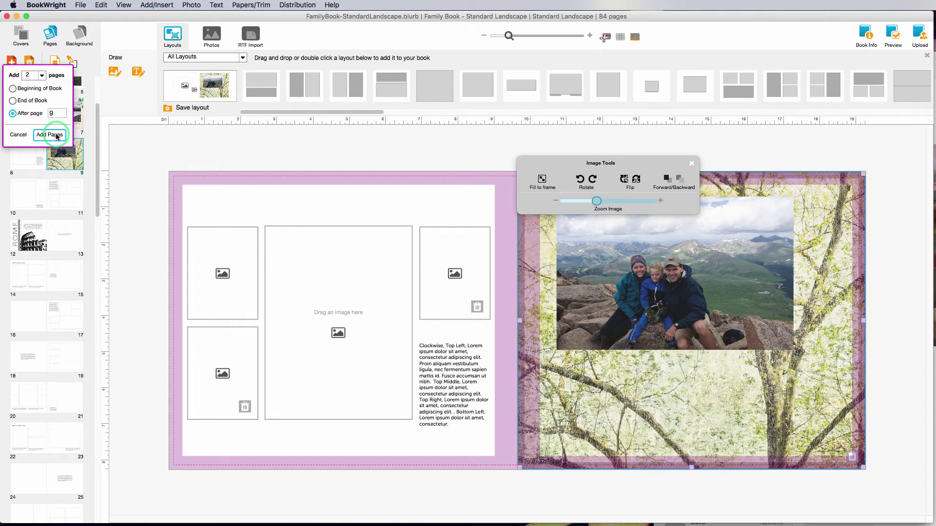
click(57, 138)
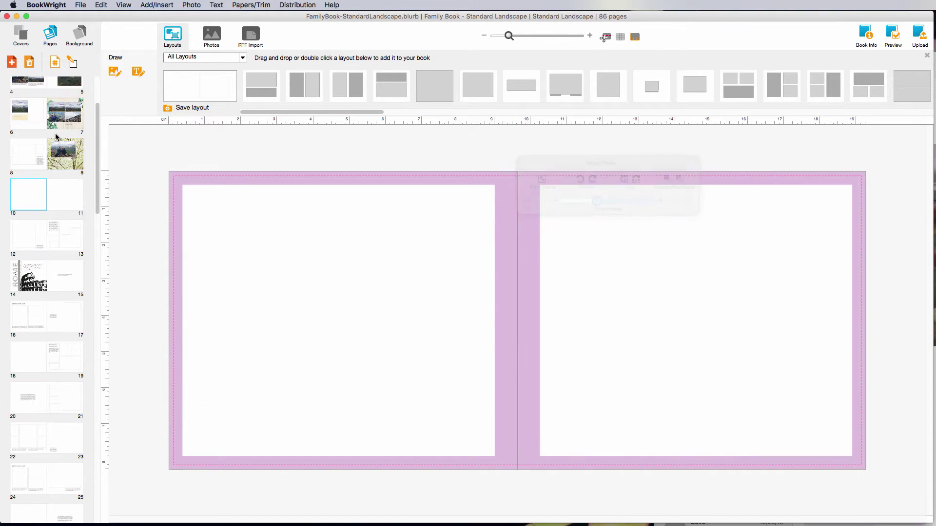
click(25, 203)
click(16, 194)
click(87, 202)
click(58, 200)
click(31, 199)
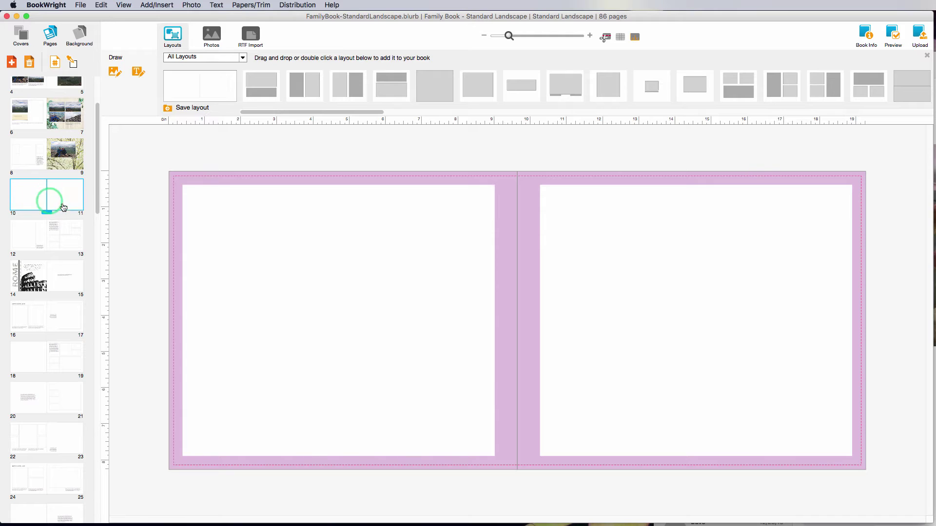
mouse_move(67, 207)
mouse_down()
mouse_move(68, 194)
mouse_move(30, 192)
mouse_move(73, 203)
mouse_move(28, 191)
mouse_up()
mouse_move(282, 307)
mouse_down()
mouse_move(282, 293)
mouse_move(68, 204)
mouse_move(275, 394)
mouse_up()
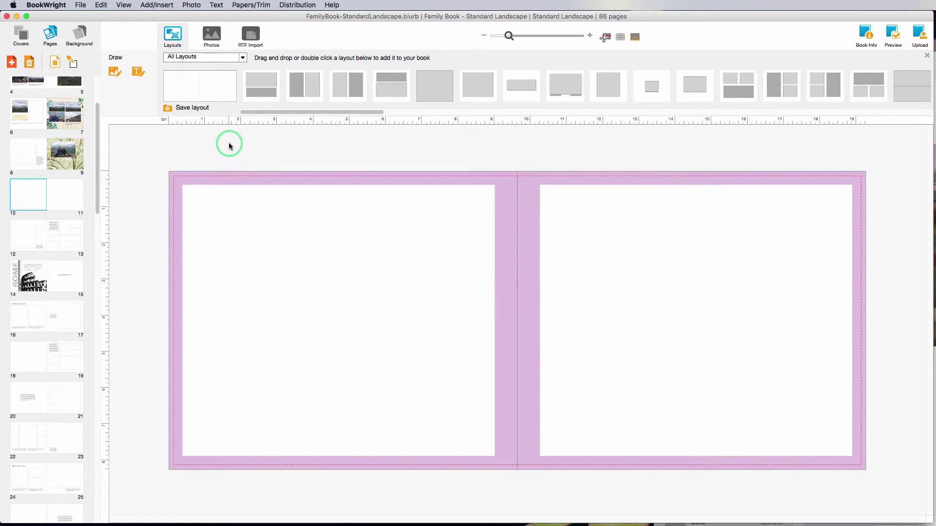
Step: Limit the displayed page layouts to the Photo Layouts category
click(115, 70)
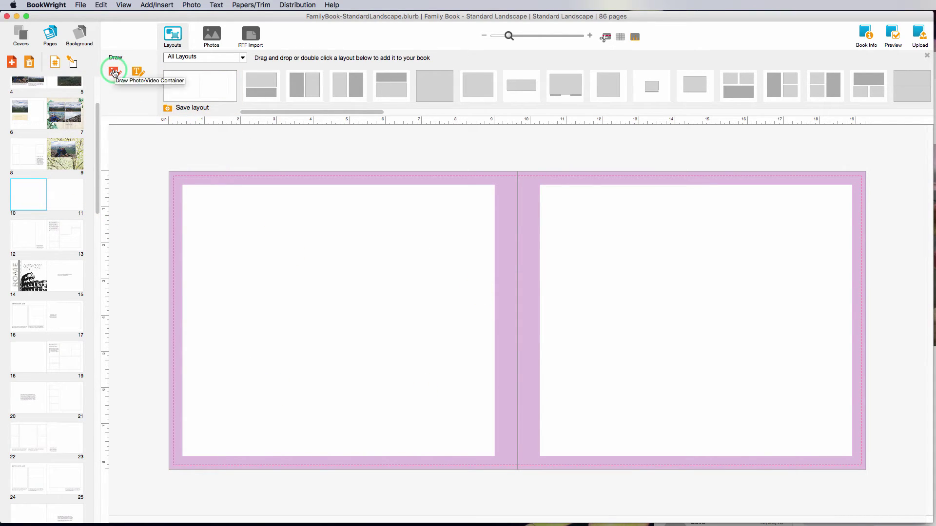
click(139, 75)
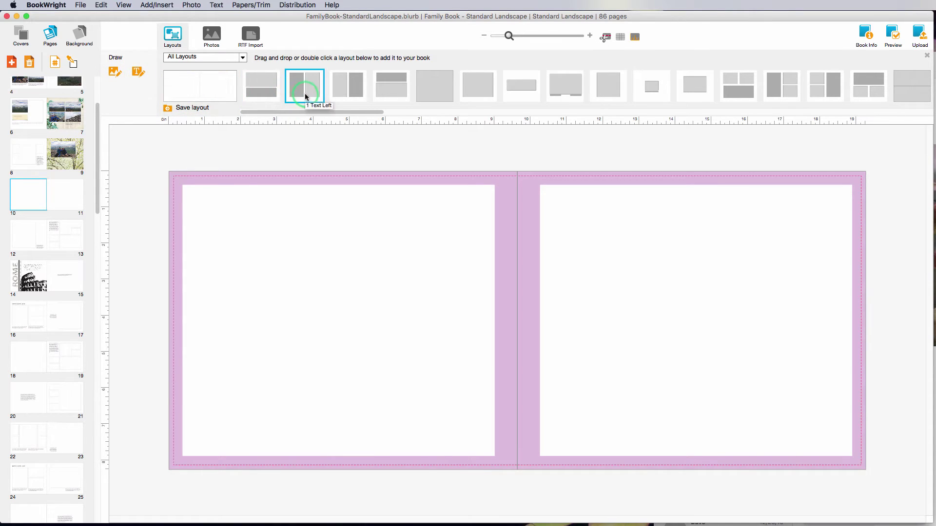
drag(359, 112, 261, 129)
click(243, 57)
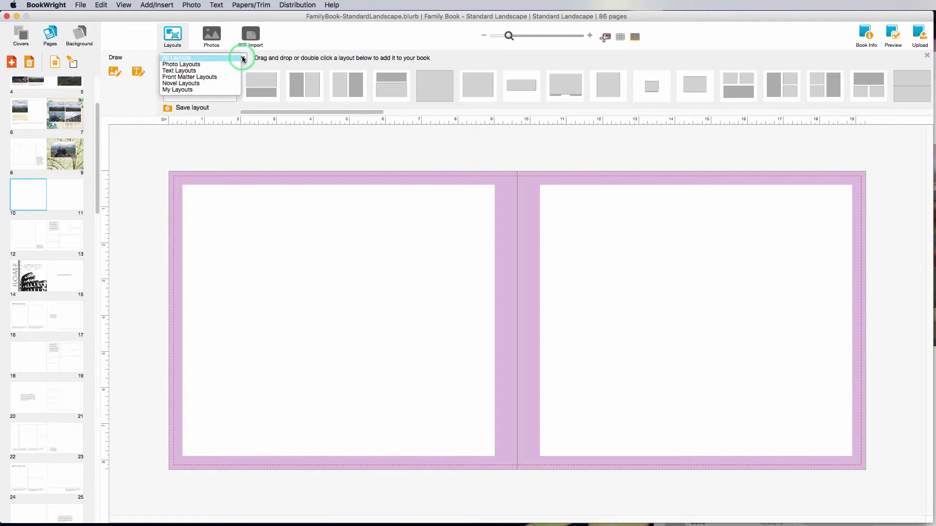
click(205, 71)
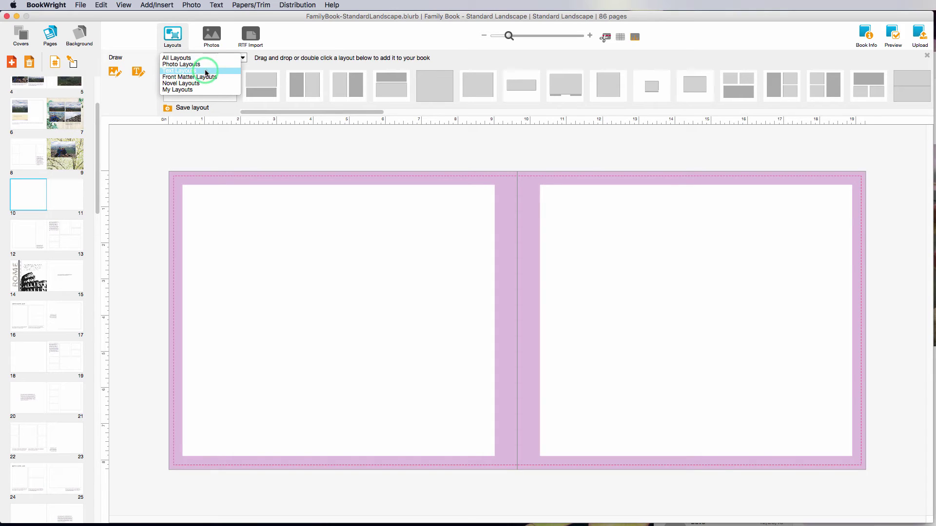
click(203, 57)
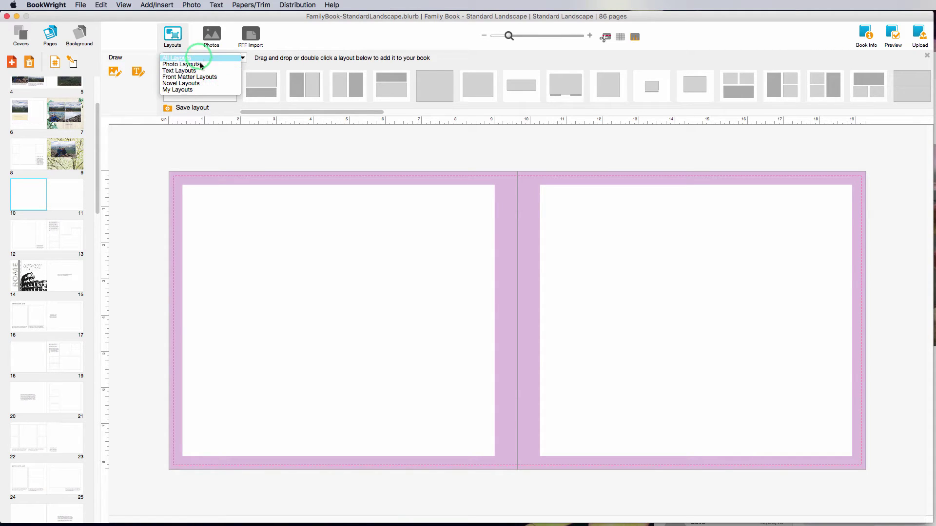
click(207, 64)
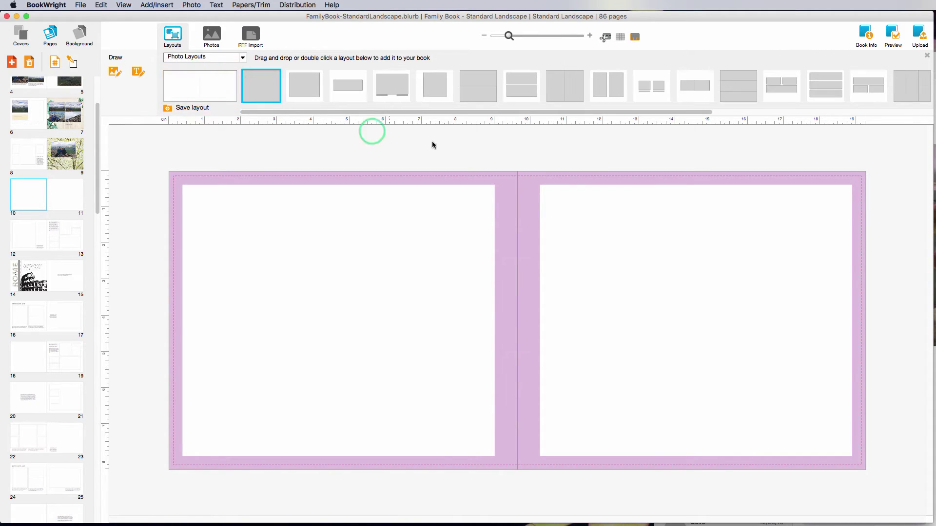
Step: Apply the full-page single-photo layout to page 10 and the layout with two small frames above a large one to page 11
drag(313, 87, 320, 330)
click(259, 167)
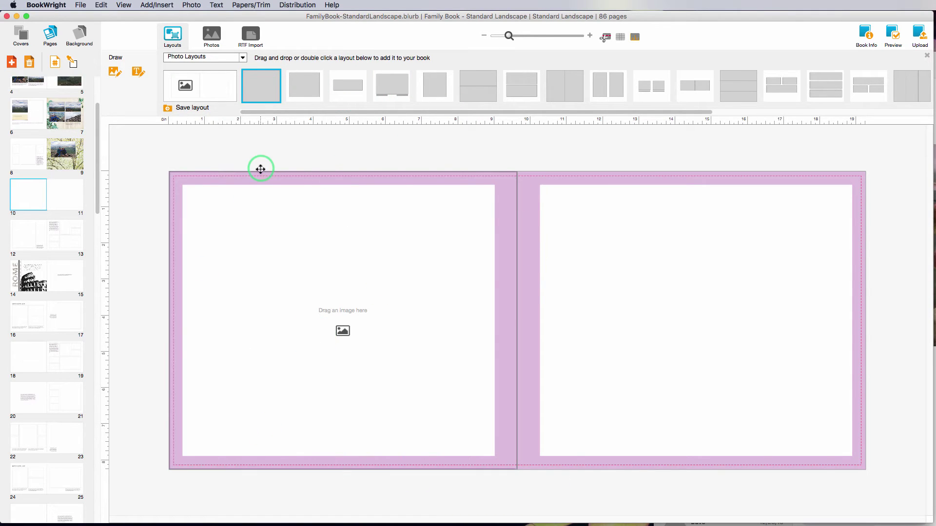
click(488, 86)
drag(624, 113, 659, 113)
click(605, 87)
drag(738, 87, 702, 244)
Step: Narrow page 11's large lower photo frame from its inner side and move the upper inner frame higher
click(614, 318)
drag(725, 378, 679, 378)
click(675, 327)
drag(695, 380, 687, 420)
drag(554, 370, 621, 369)
click(617, 285)
drag(584, 267, 588, 247)
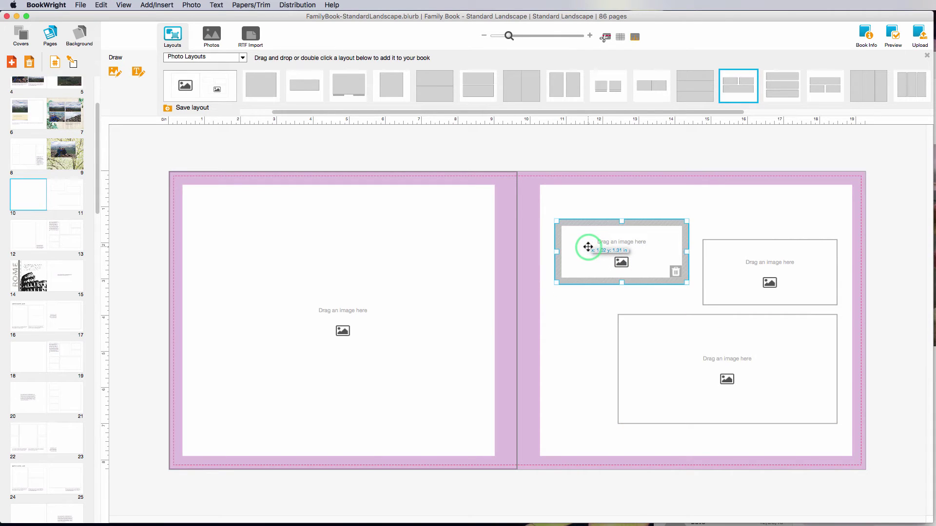
Step: Enlarge page 11's upper inner photo frame downward and outward to about 3.9 × 2.4 in
click(565, 340)
click(620, 285)
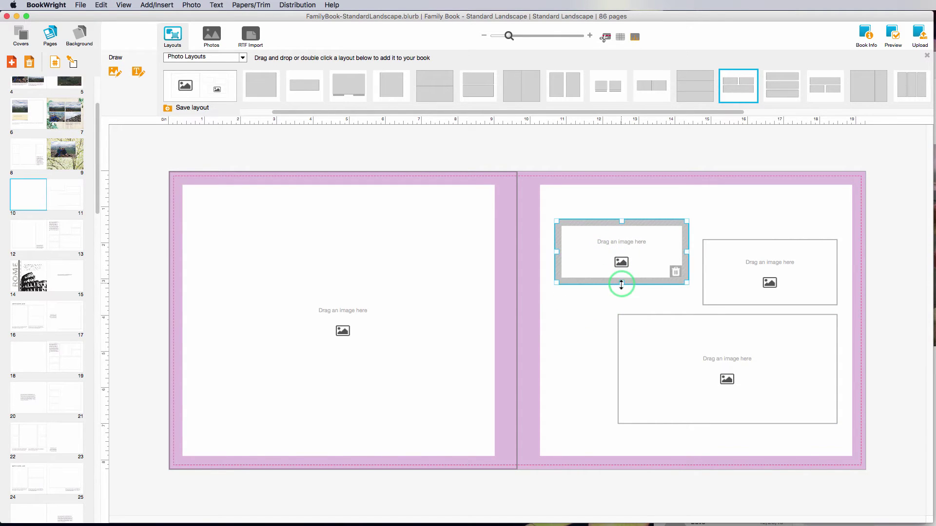
drag(621, 287, 622, 303)
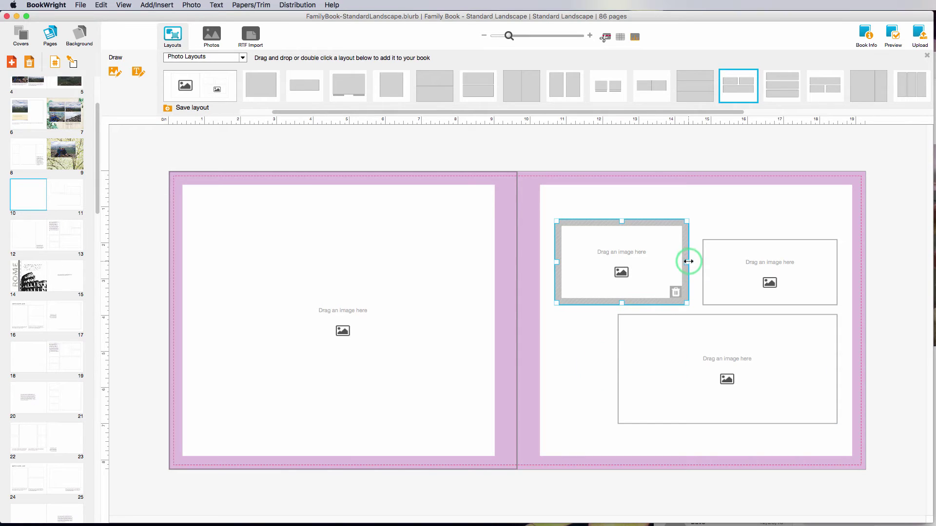
drag(688, 262, 692, 262)
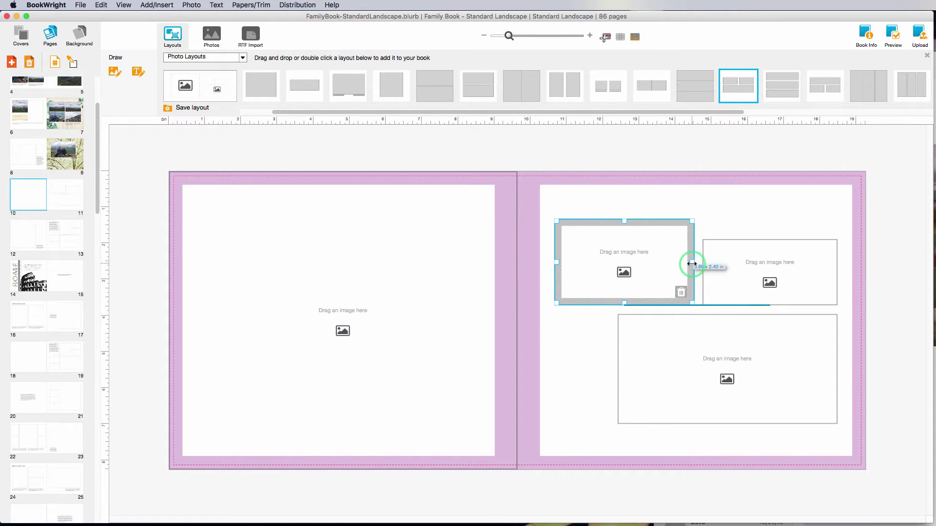
Step: Select all three photo frames on page 11 and check the option for saving the layout for reuse
click(580, 412)
drag(547, 199, 836, 448)
click(586, 396)
click(627, 406)
click(583, 285)
drag(542, 194, 848, 429)
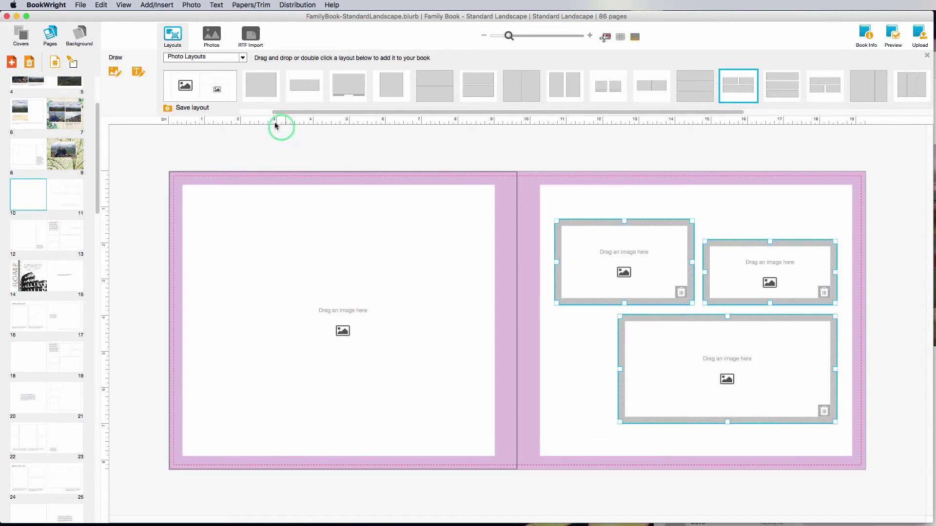
click(169, 110)
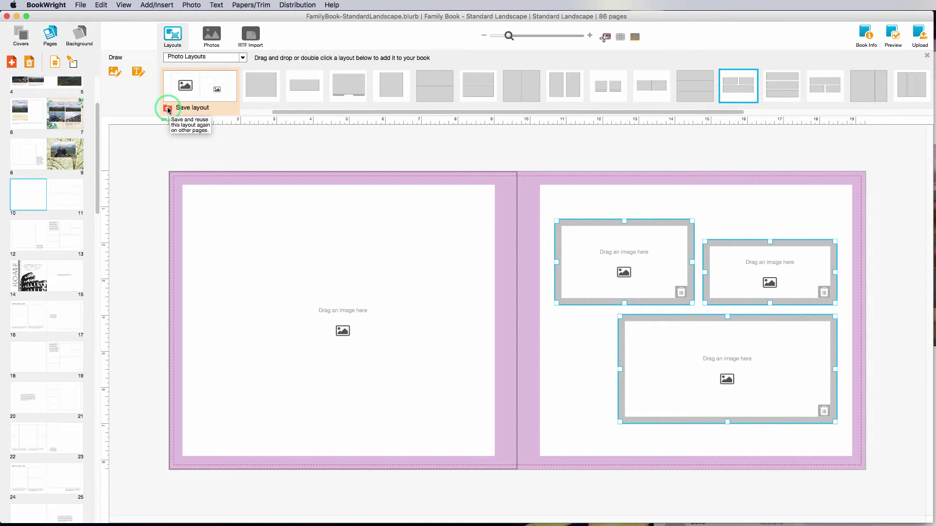
click(472, 310)
Step: Delete page 11 with the three photo frames, and the page that takes its place
click(581, 410)
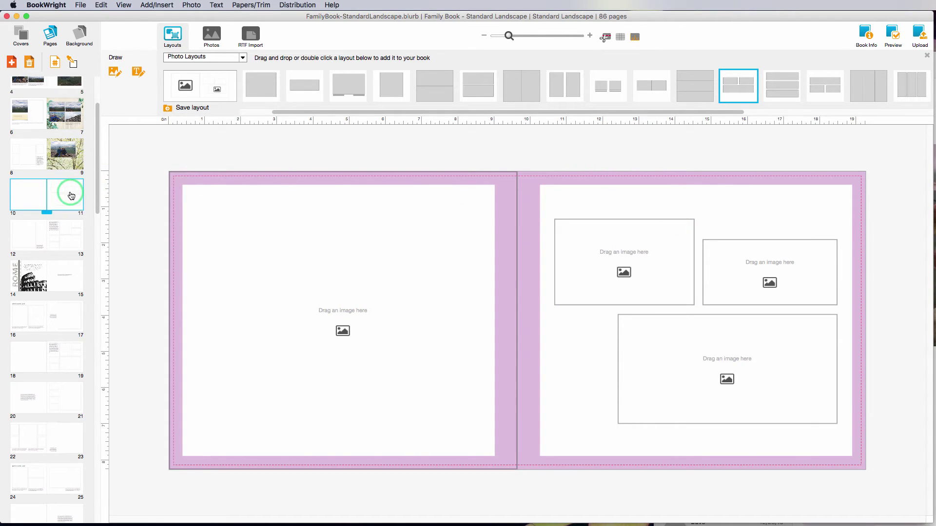
click(29, 63)
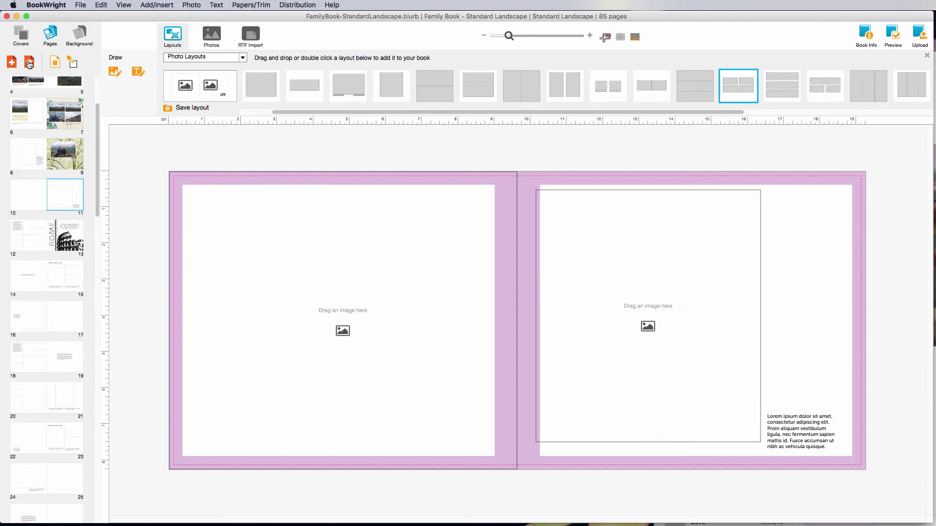
click(22, 197)
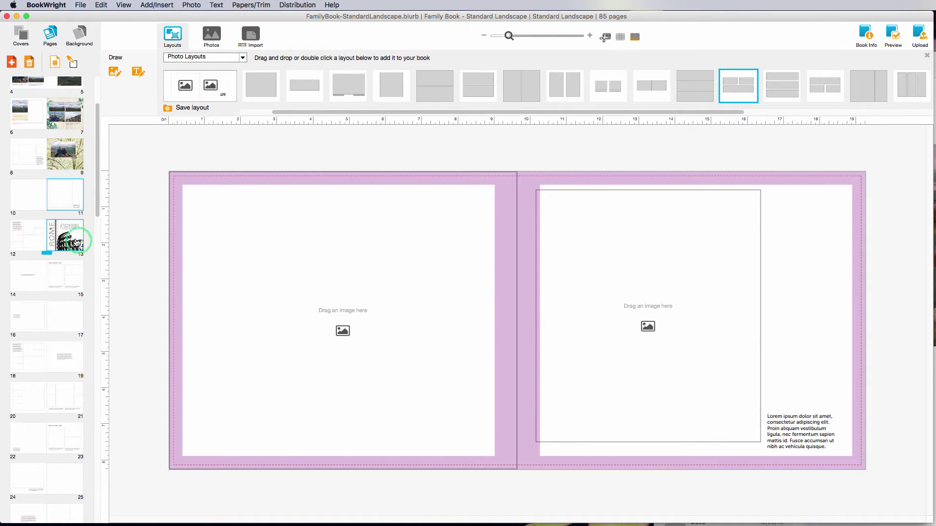
click(29, 62)
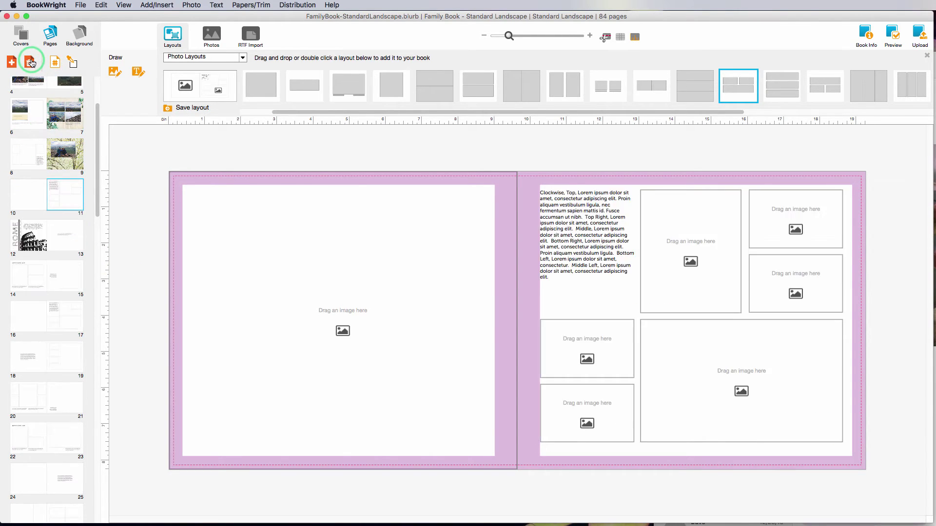
Step: Open the pages 12–13 spread and examine how the full-page Rome design sits against the print safe area
click(28, 235)
click(261, 213)
click(492, 478)
click(294, 203)
click(492, 162)
click(363, 179)
click(214, 338)
click(412, 381)
click(114, 198)
mouse_move(95, 204)
mouse_down()
mouse_move(96, 190)
mouse_move(95, 202)
mouse_up()
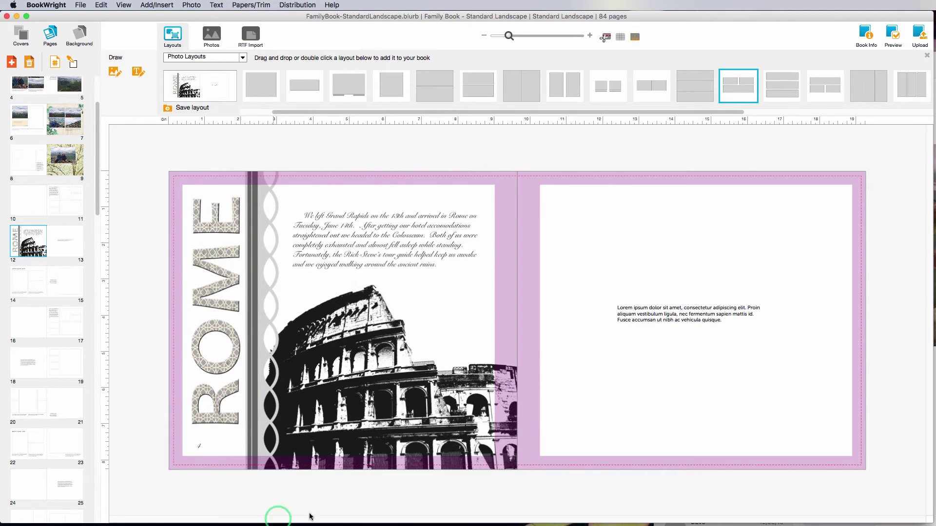
drag(98, 177, 95, 147)
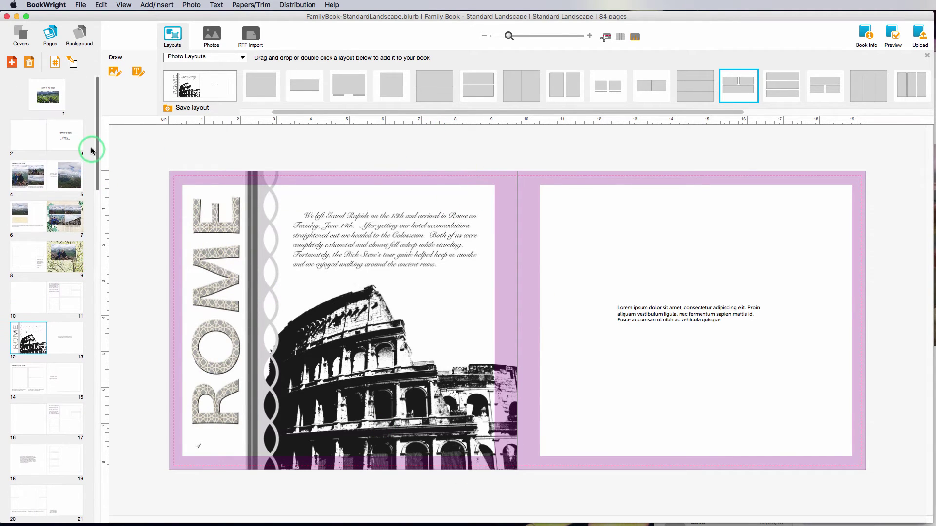
Step: Open the book's cover for editing and inspect the spine text box on the Hardcover, ImageWrap cover
click(22, 38)
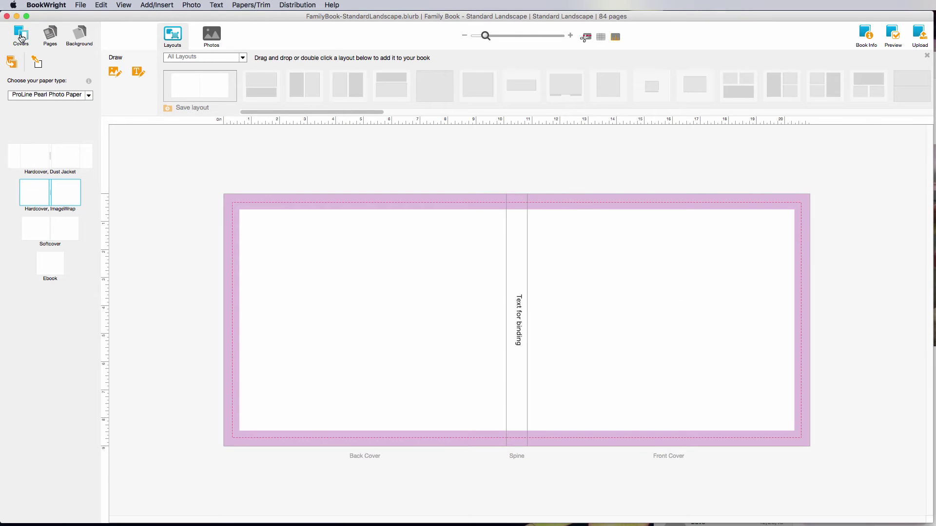
click(516, 374)
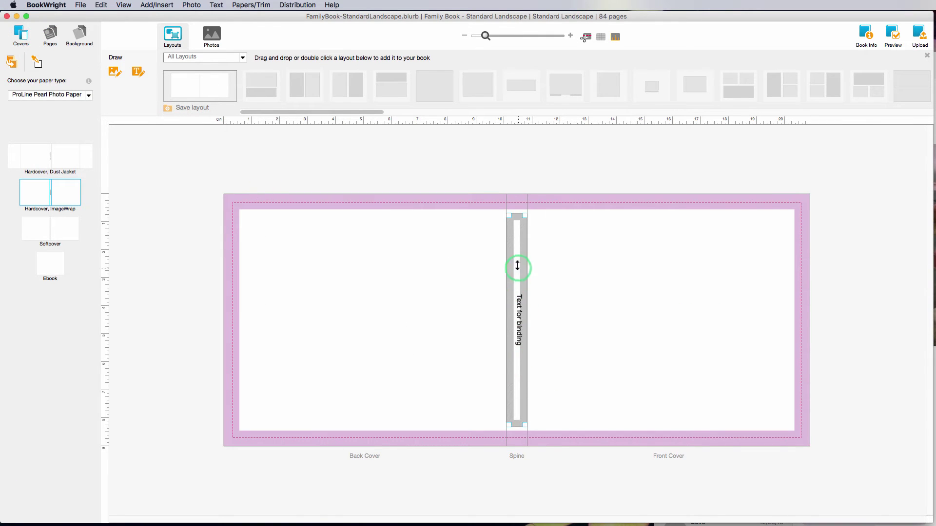
click(543, 404)
click(520, 284)
click(524, 394)
click(398, 350)
Step: Compare the Hardcover Dust Jacket, Softcover and Ebook covers with the Hardcover ImageWrap cover, ending on ImageWrap
click(28, 155)
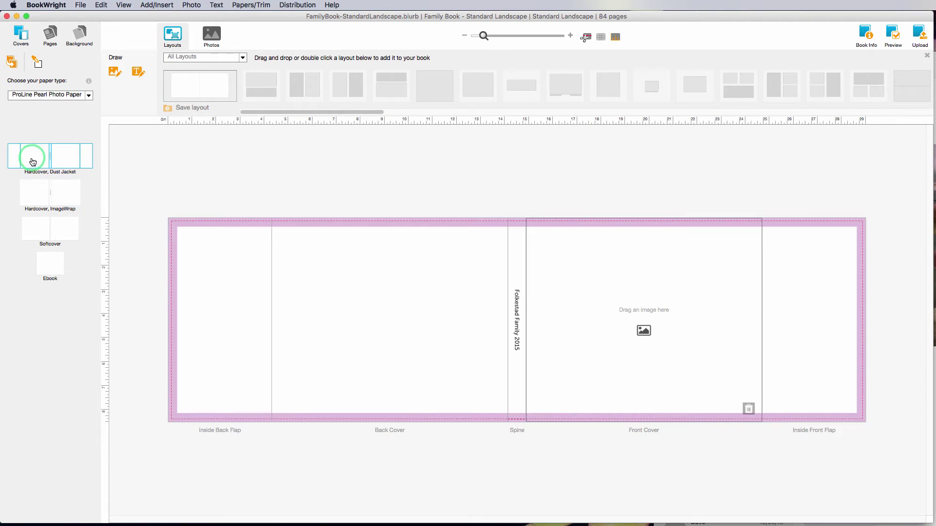
click(46, 191)
click(47, 235)
click(47, 260)
click(44, 191)
click(65, 207)
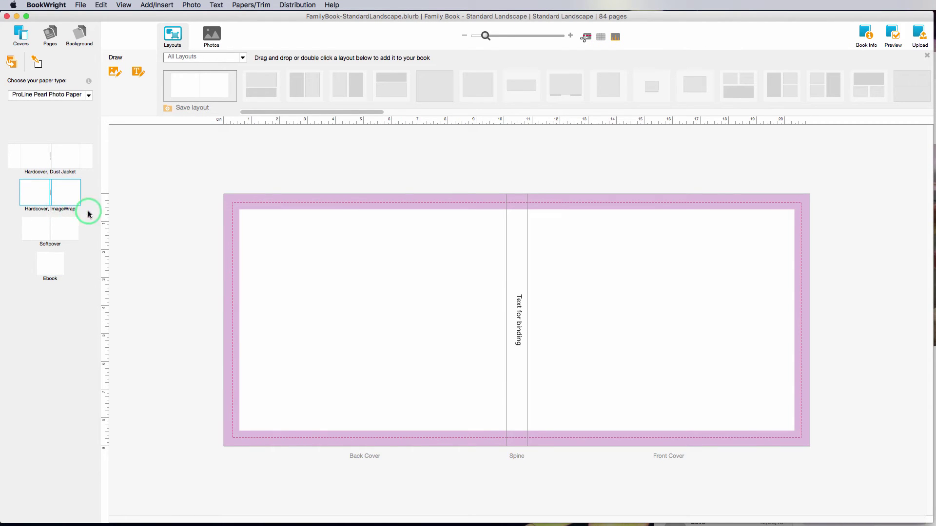
click(34, 157)
click(54, 193)
click(124, 215)
click(544, 349)
click(119, 52)
Step: Review the available paper types and keep ProLine Pearl Photo Paper
click(89, 95)
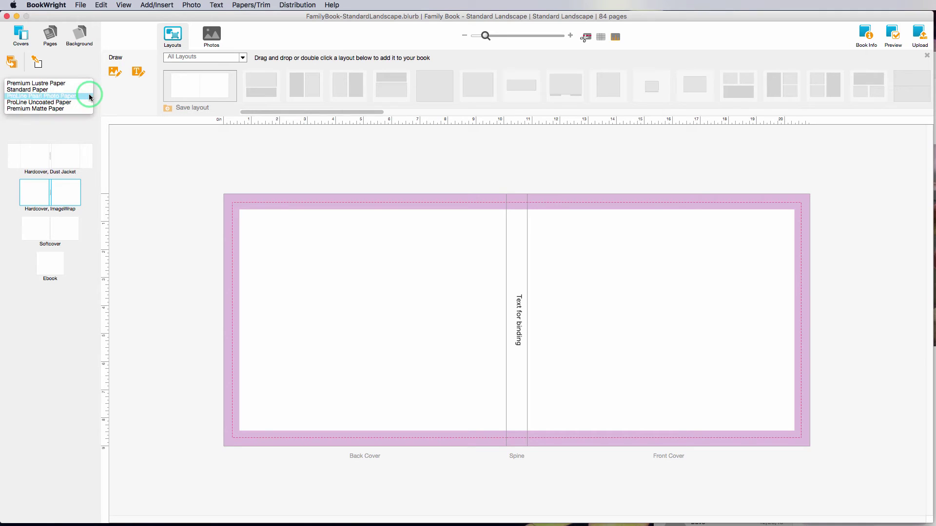
click(80, 98)
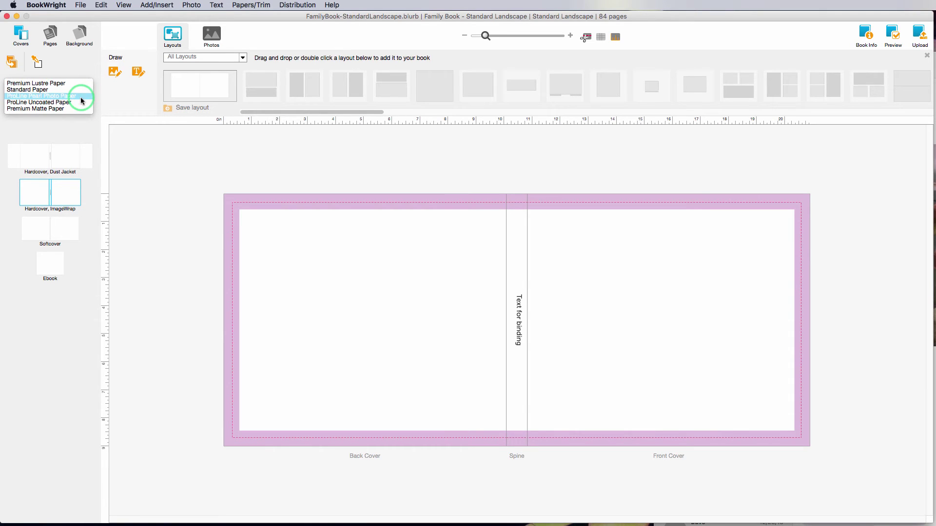
click(47, 96)
click(67, 98)
click(177, 267)
click(567, 409)
click(367, 370)
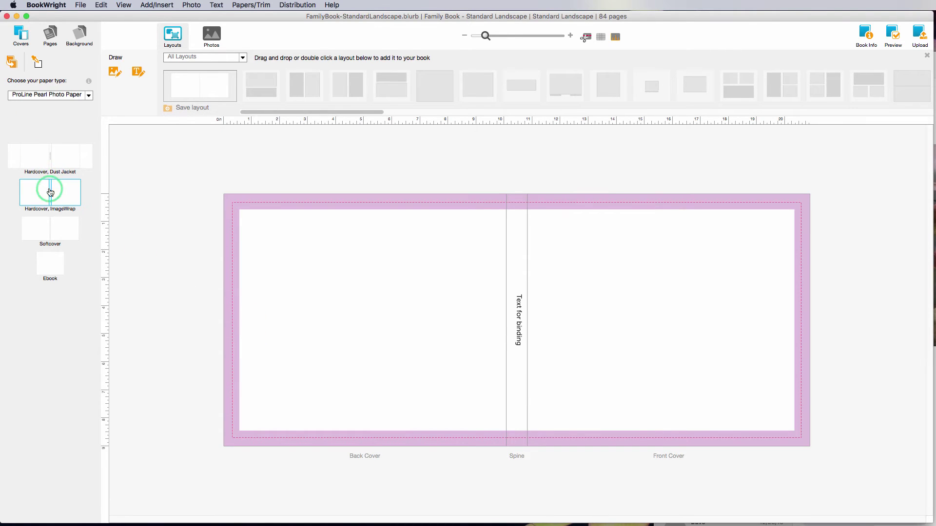
Step: Look through the cover types once more and return to Hardcover, ImageWrap
click(34, 152)
click(61, 200)
click(59, 235)
click(60, 205)
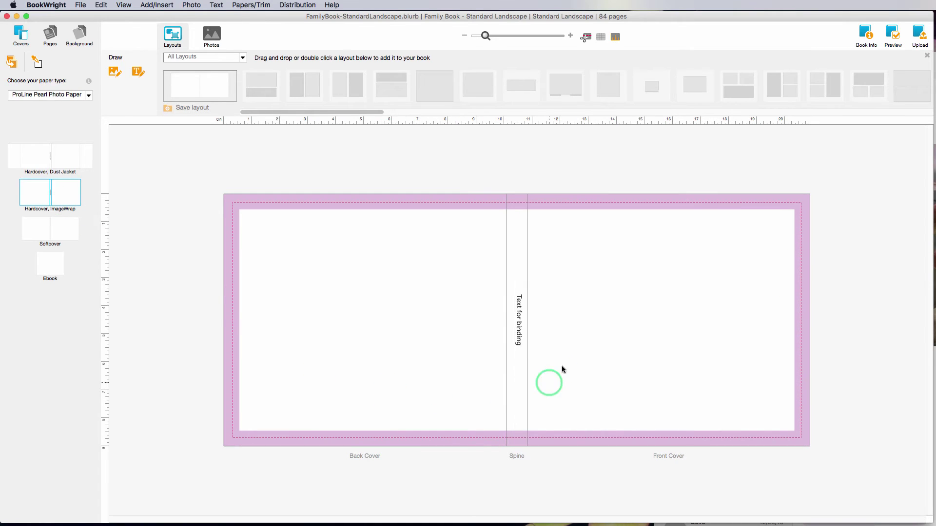
Step: Replace the ImageWrap cover's spine text with "Family Album 2015"
click(518, 344)
double_click(519, 345)
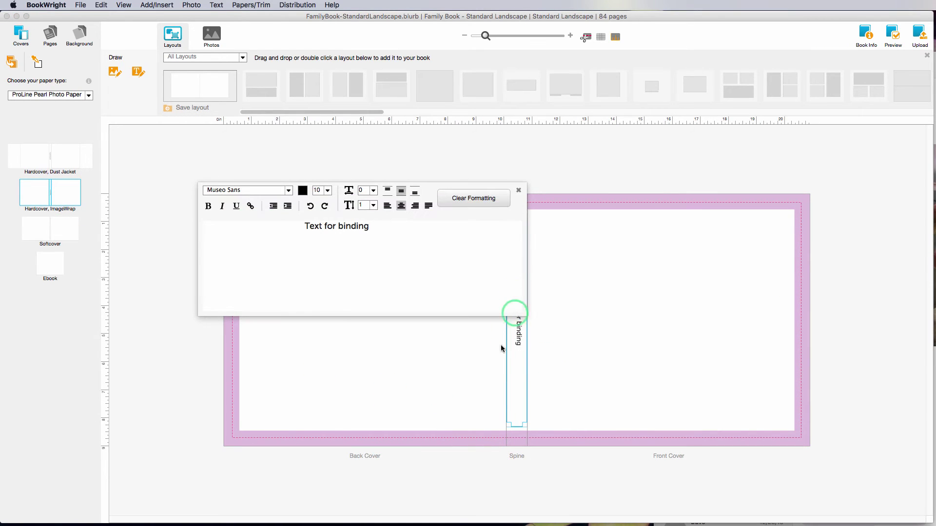
click(310, 225)
drag(306, 226, 391, 242)
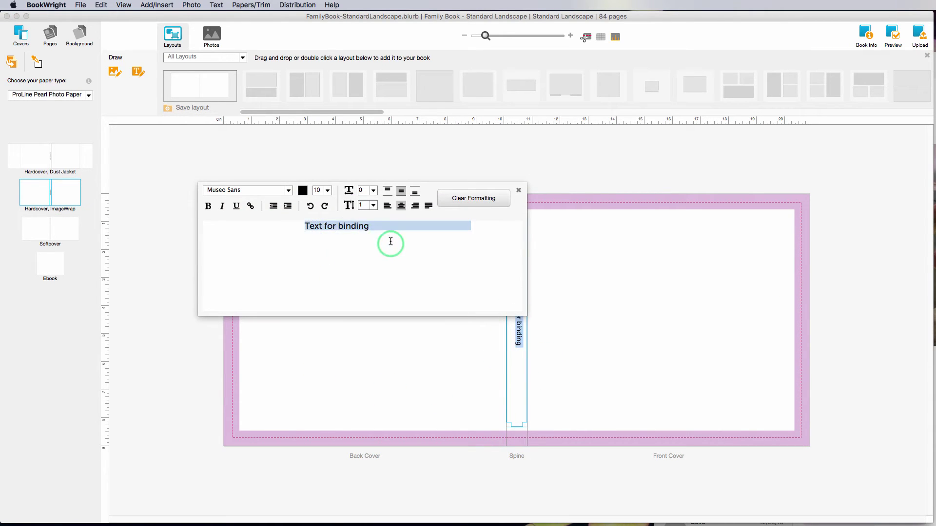
text(Family Album 2015)
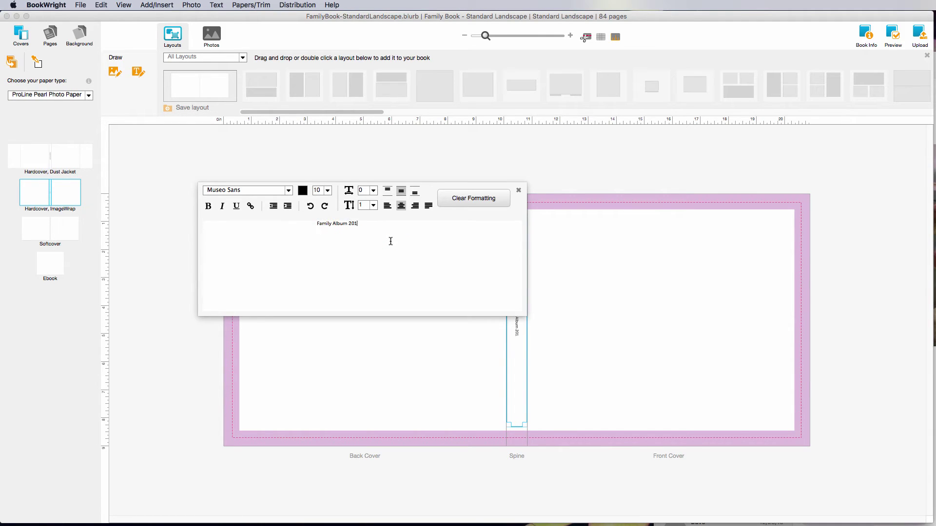
Step: Set the whole spine title to font size 24
drag(360, 224, 299, 223)
click(327, 190)
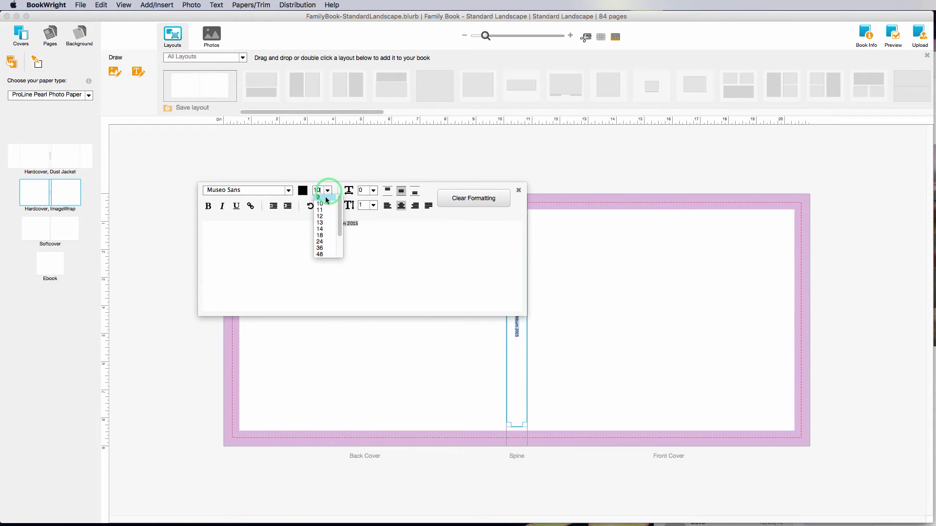
click(320, 229)
click(328, 190)
click(320, 236)
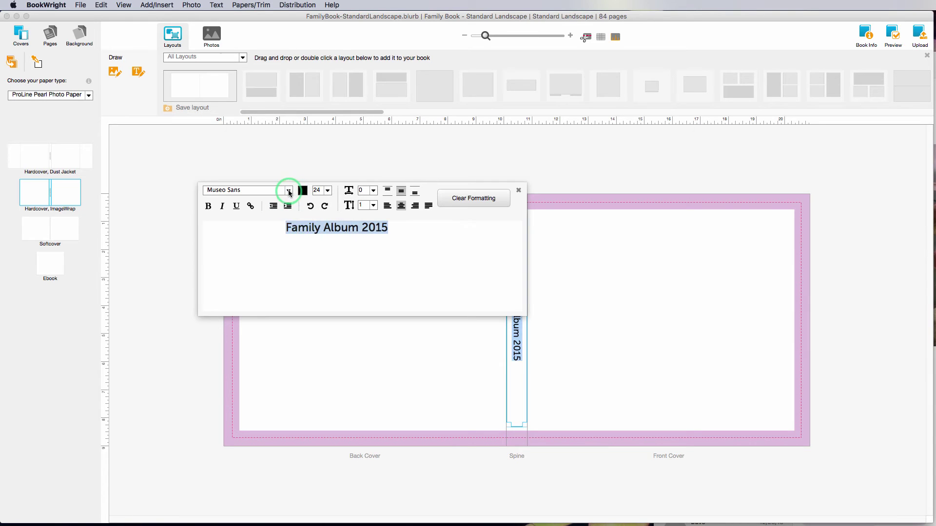
Step: Change the spine title's font to American Typewriter
click(289, 190)
scroll(264, 222, up, 5)
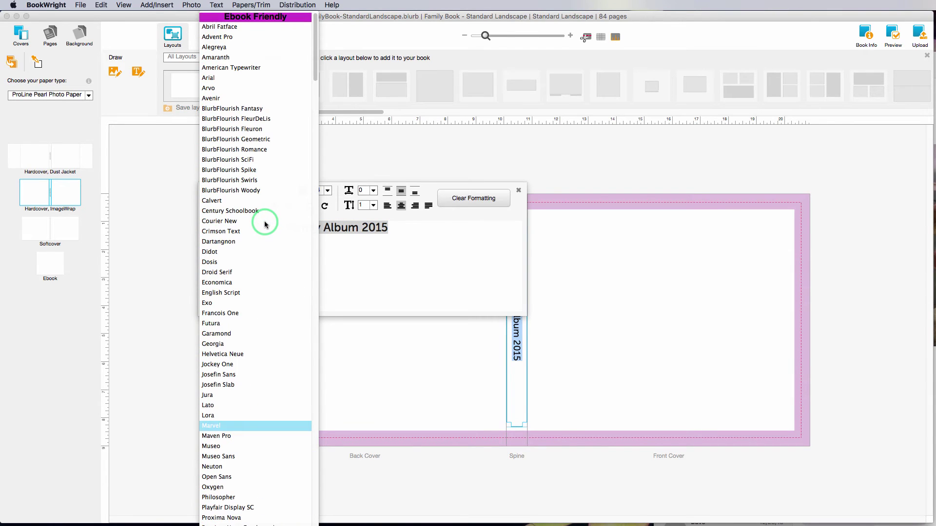
click(244, 73)
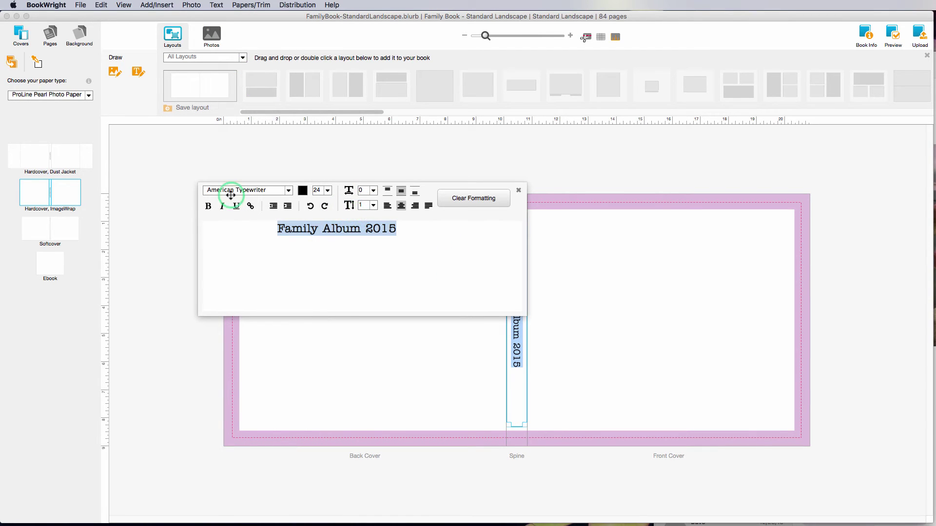
Step: Make the spine title bold, change its font to Arial, and close the text editor
click(207, 207)
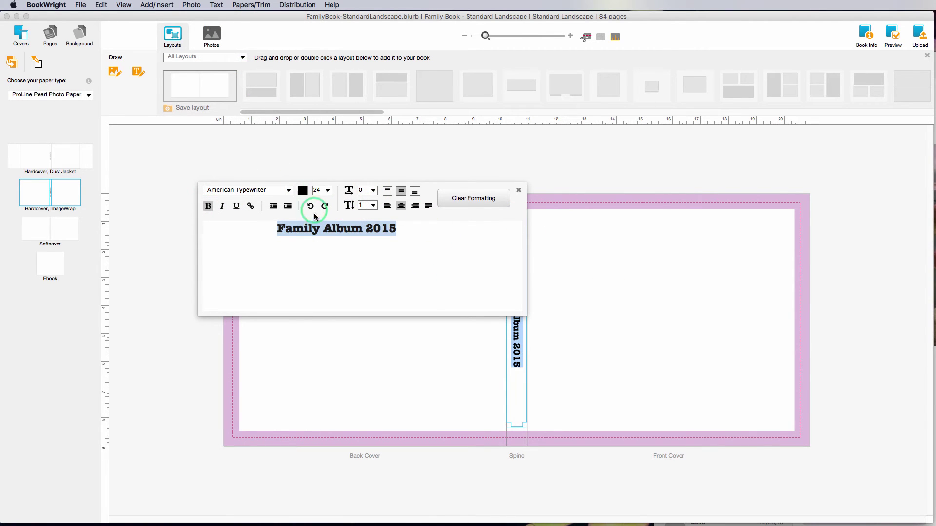
click(283, 191)
scroll(248, 24, up, 3)
click(239, 79)
click(576, 238)
click(615, 341)
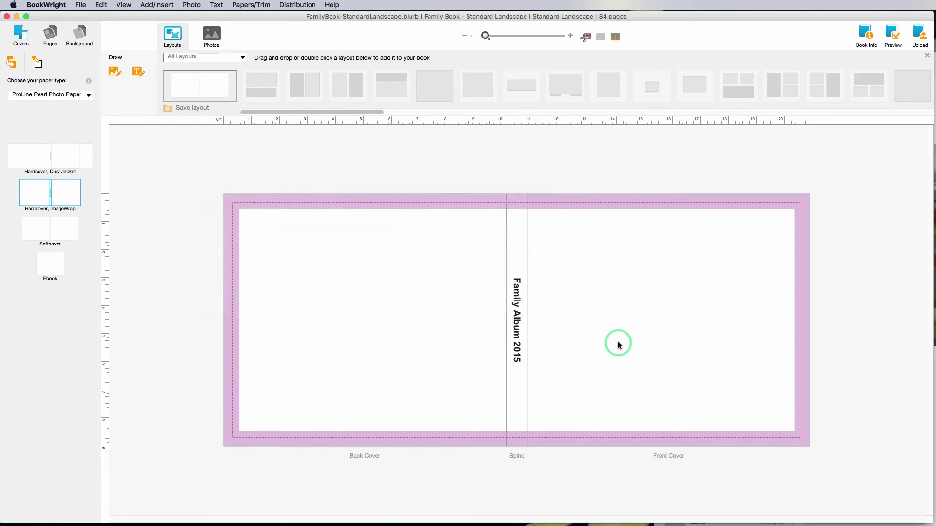
Step: Inspect the spine title's text frame and formatting on the ImageWrap cover without changing them
click(517, 331)
double_click(517, 331)
click(519, 192)
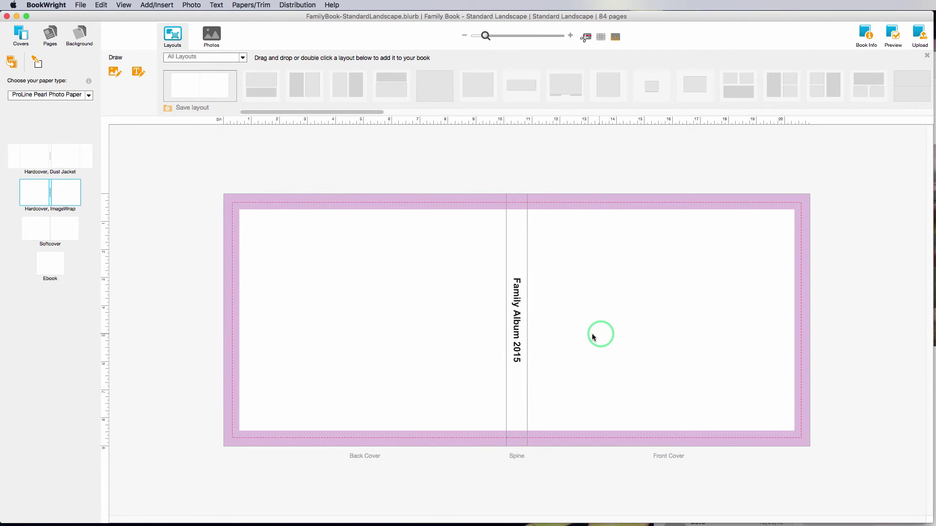
click(516, 359)
click(528, 380)
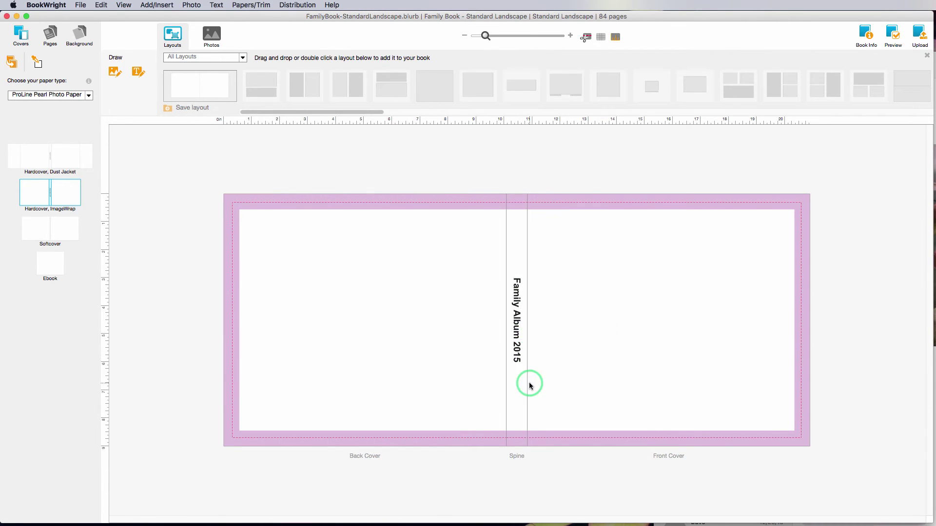
click(516, 357)
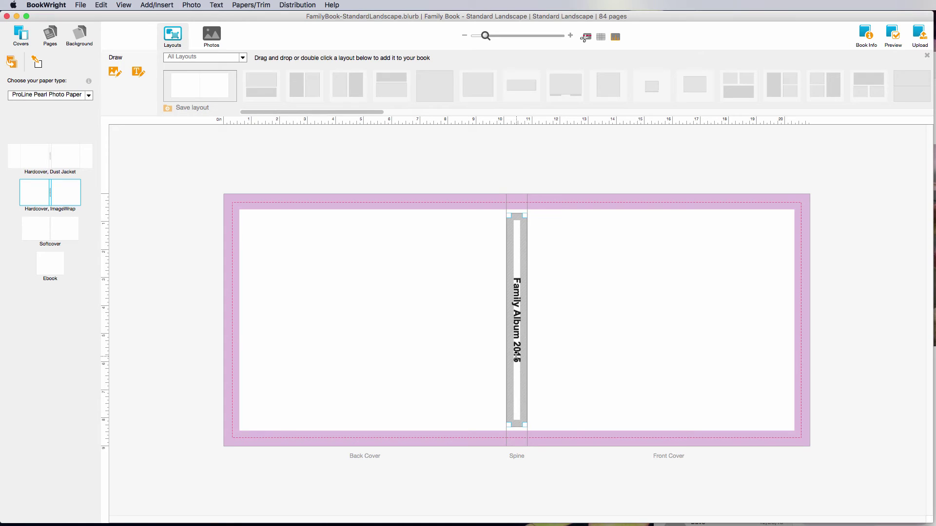
click(533, 350)
double_click(522, 349)
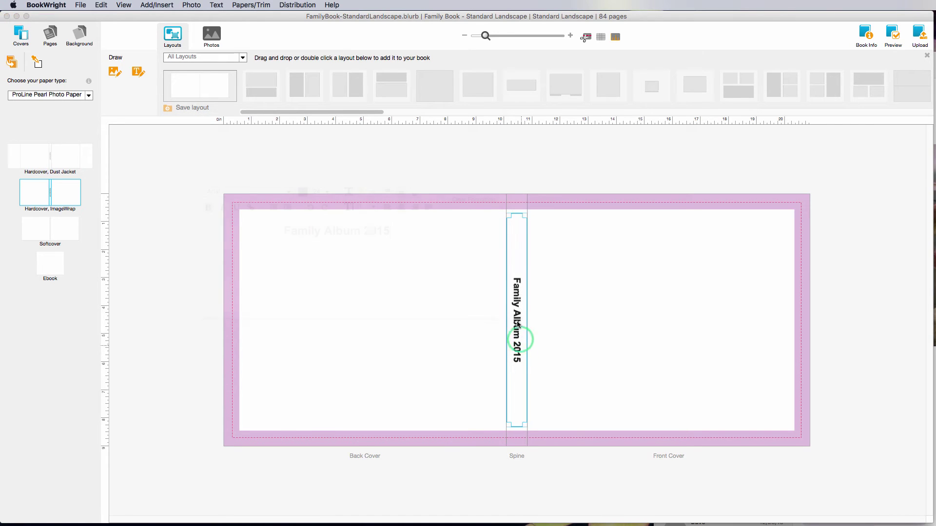
click(519, 190)
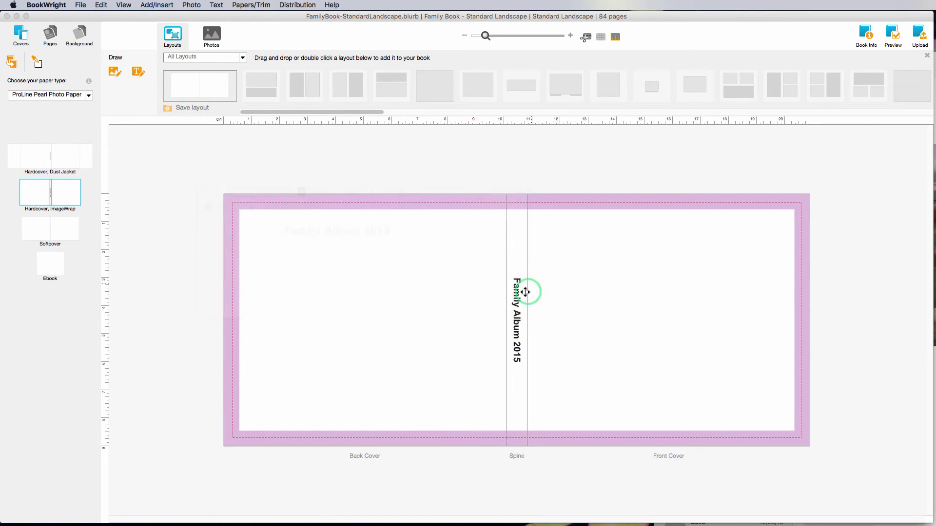
click(524, 292)
click(525, 352)
click(533, 368)
click(533, 405)
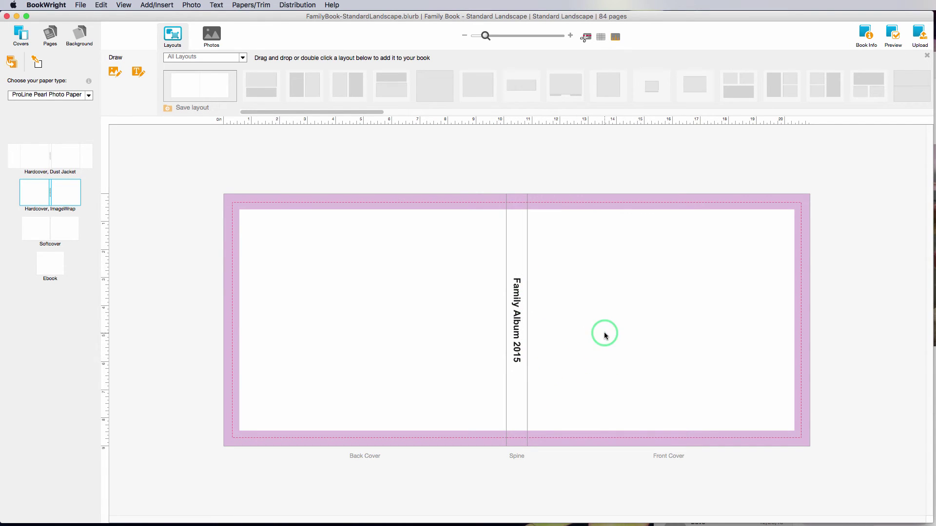
double_click(517, 320)
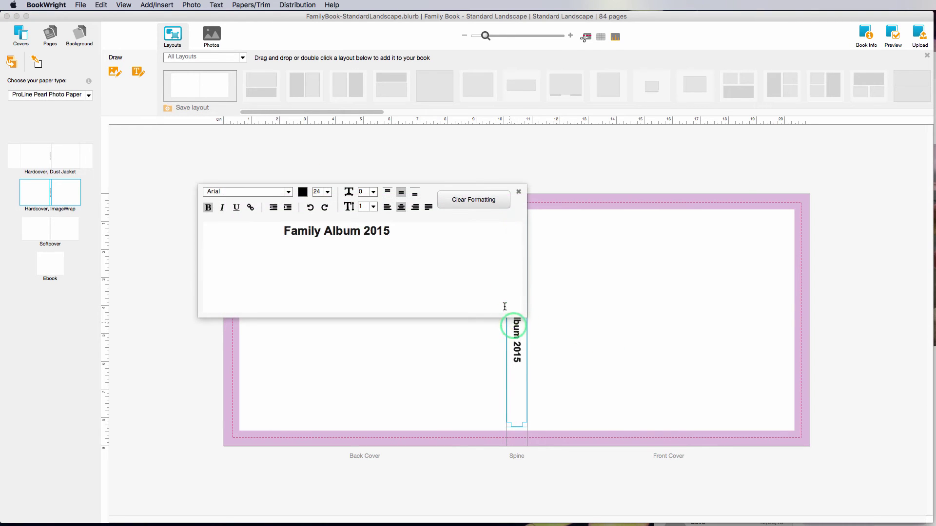
click(518, 194)
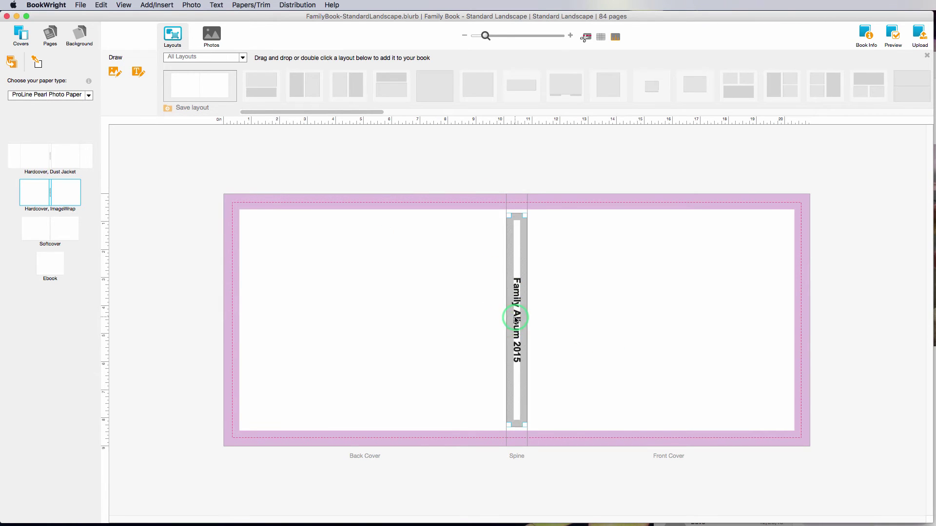
Step: Draw an image frame covering the entire front cover, from the spine out to the outer bleed edges
click(115, 72)
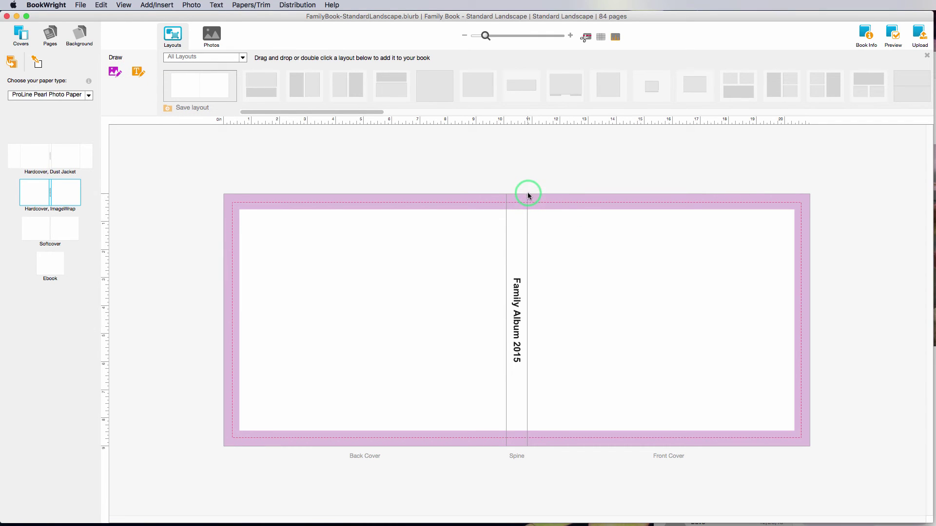
drag(528, 194, 861, 456)
click(811, 91)
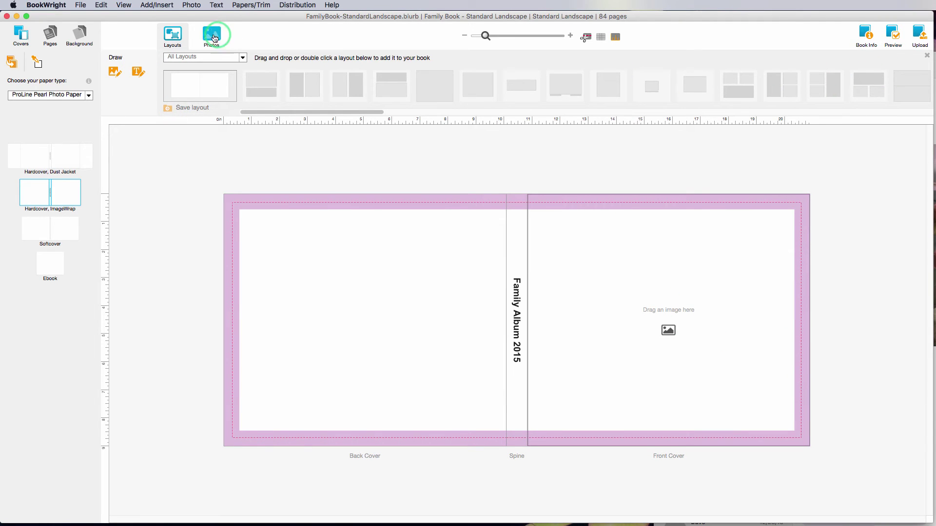
Step: Import ItalyFrontCover.jpg from the pages folder and place it in the front cover's image frame
click(211, 34)
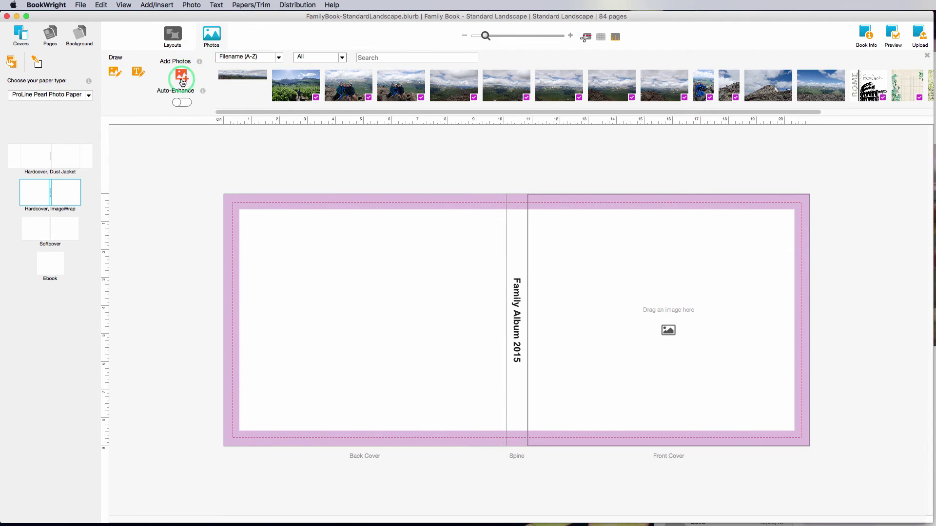
click(181, 76)
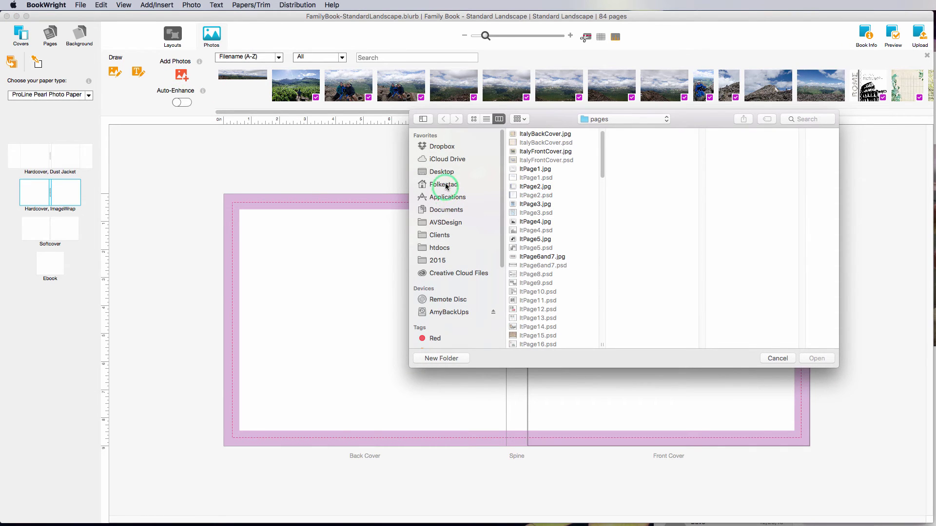
click(566, 135)
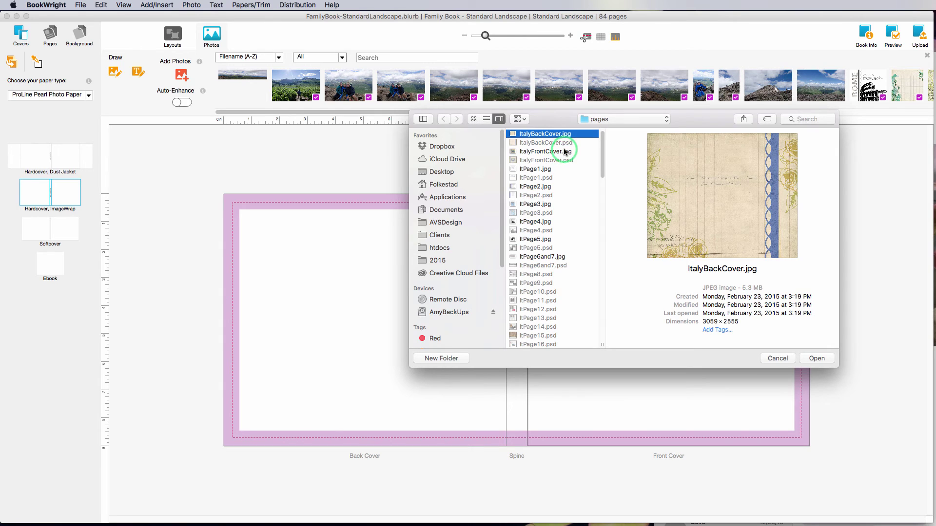
click(566, 152)
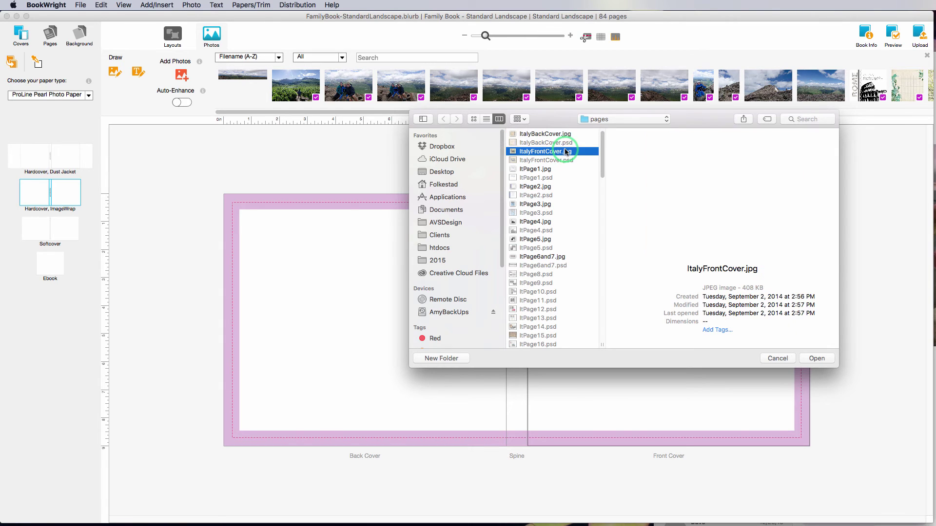
click(816, 358)
drag(867, 84, 735, 265)
click(735, 266)
click(816, 464)
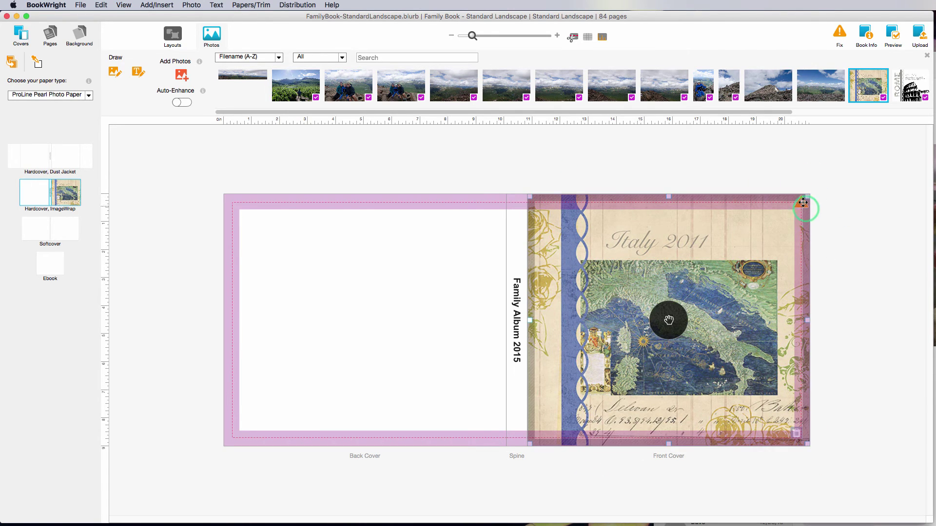
Step: Review the book's issue list and the resolution fix options for the front cover image without applying any
click(840, 35)
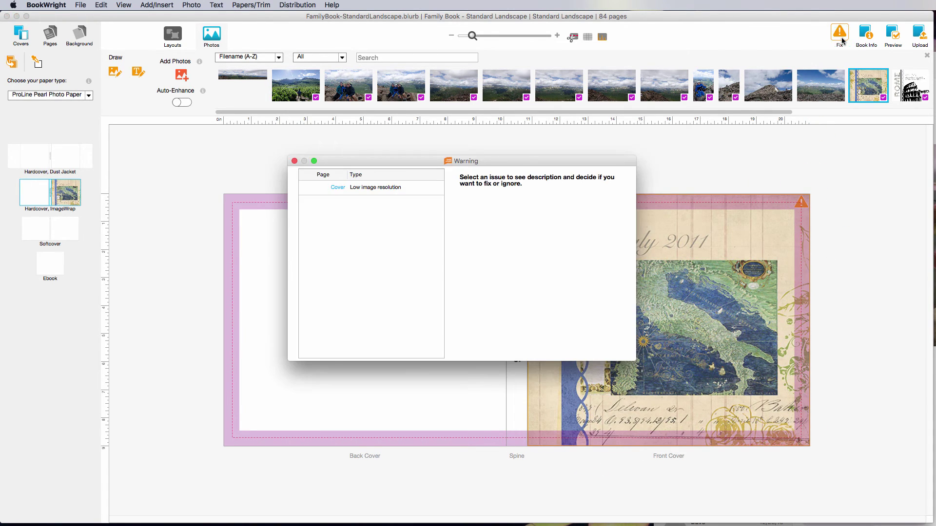
click(294, 161)
click(664, 306)
click(802, 445)
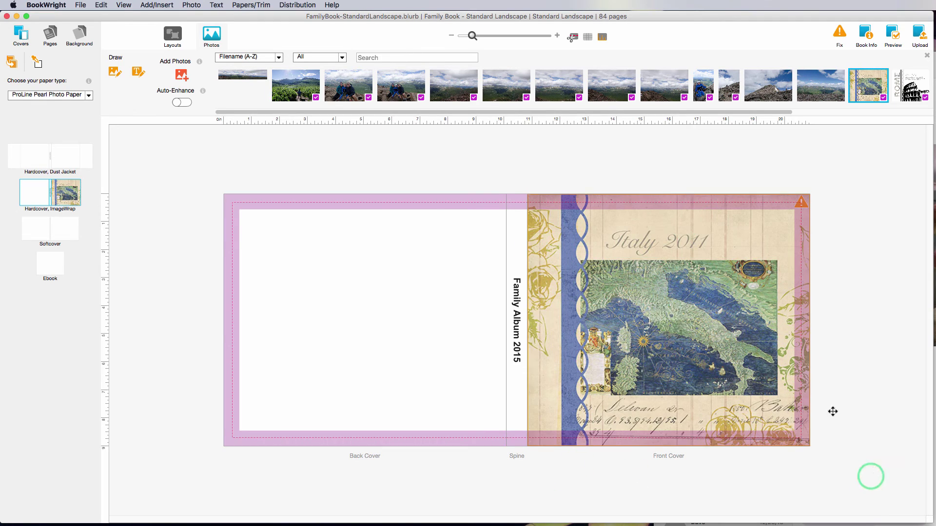
click(794, 330)
click(800, 201)
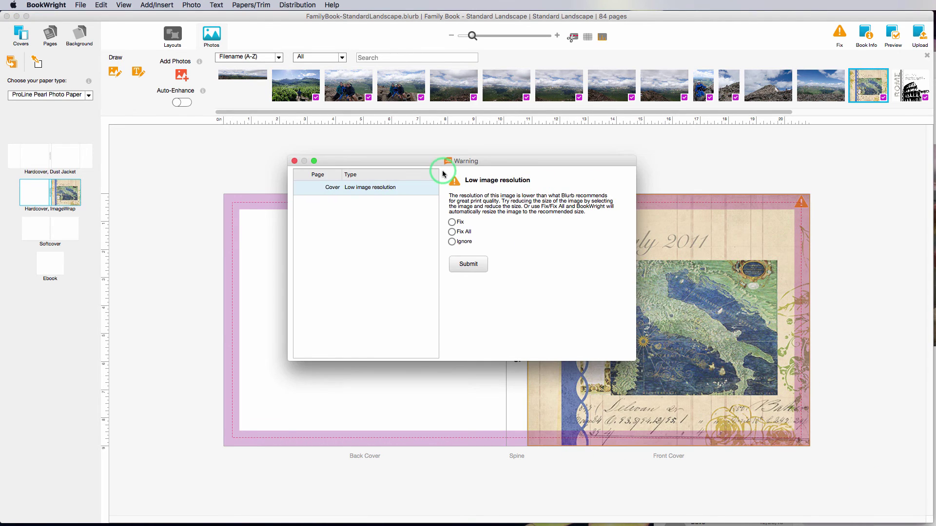
click(295, 161)
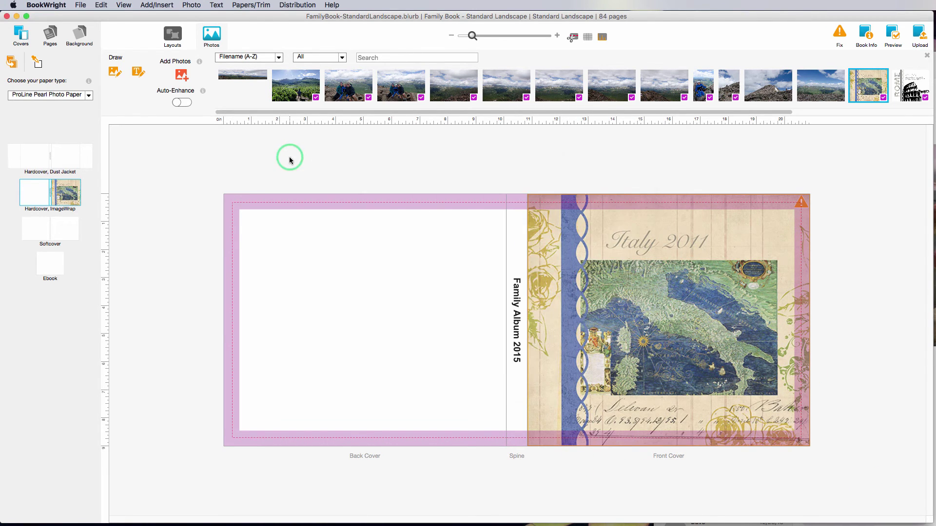
click(726, 319)
click(812, 204)
click(537, 255)
click(620, 503)
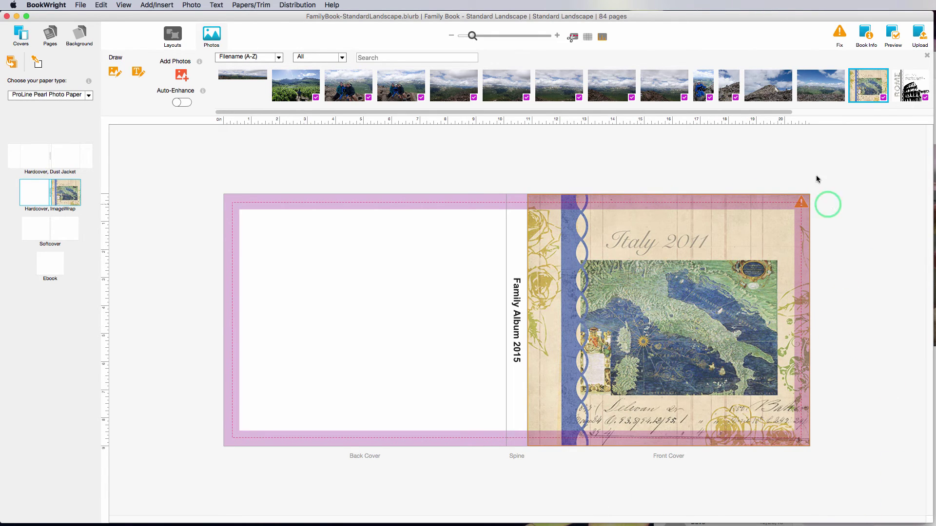
click(805, 197)
click(817, 203)
click(804, 195)
click(817, 204)
click(805, 197)
click(812, 189)
click(804, 199)
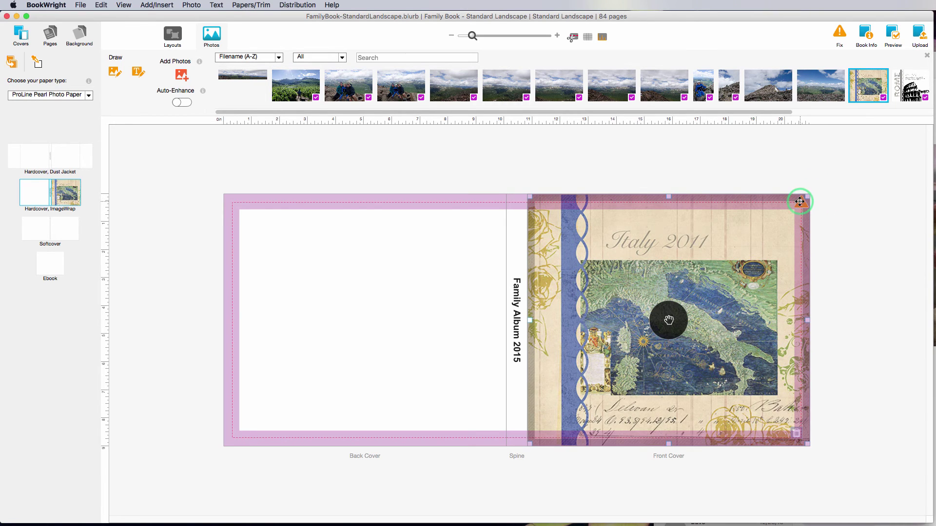
Step: Check the warning marker on the front cover image again and close its details without choosing a fix
click(799, 202)
click(799, 204)
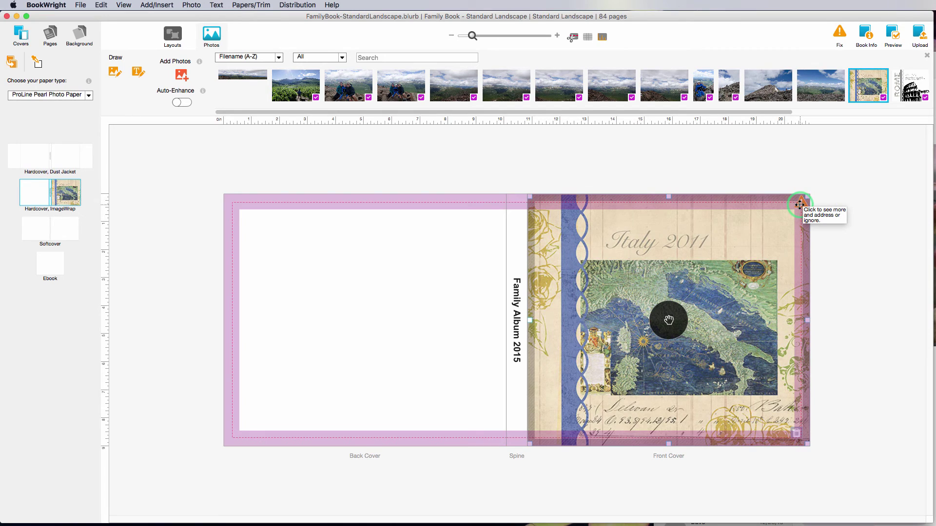
click(814, 417)
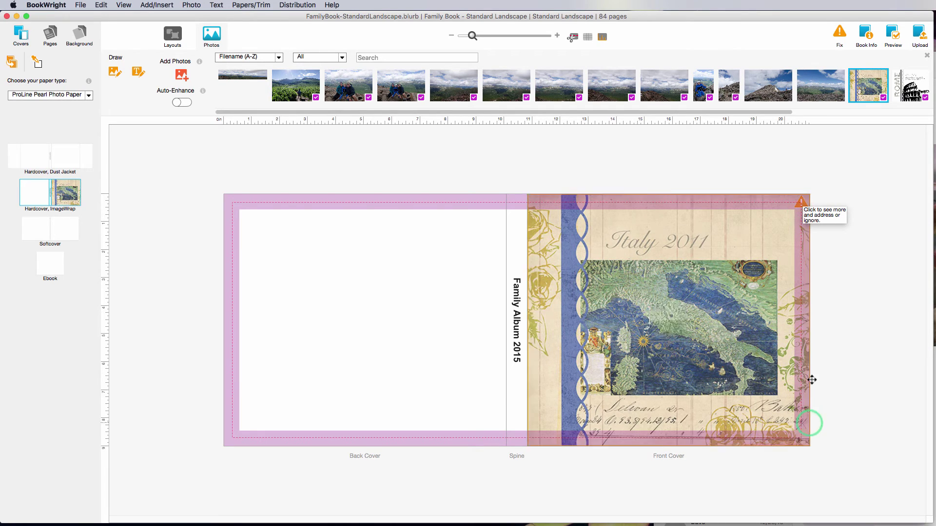
click(810, 184)
click(800, 205)
click(801, 202)
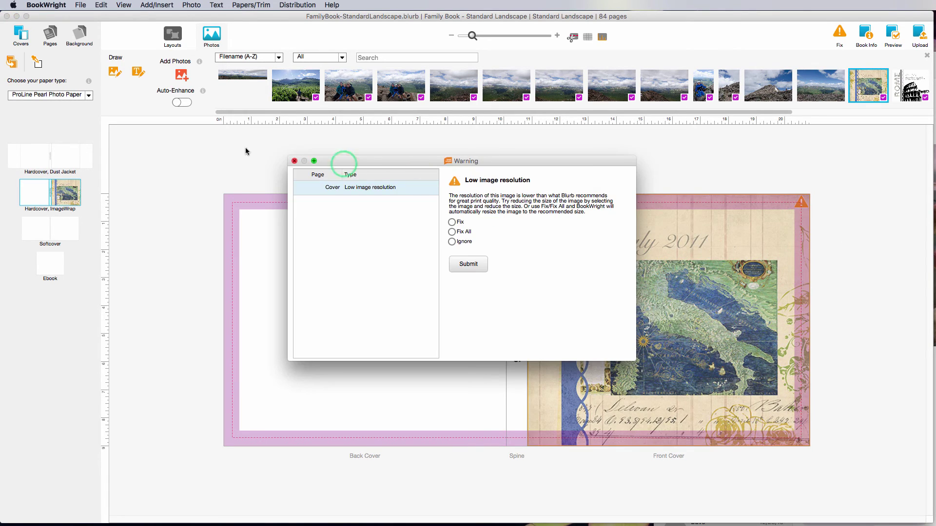
click(294, 161)
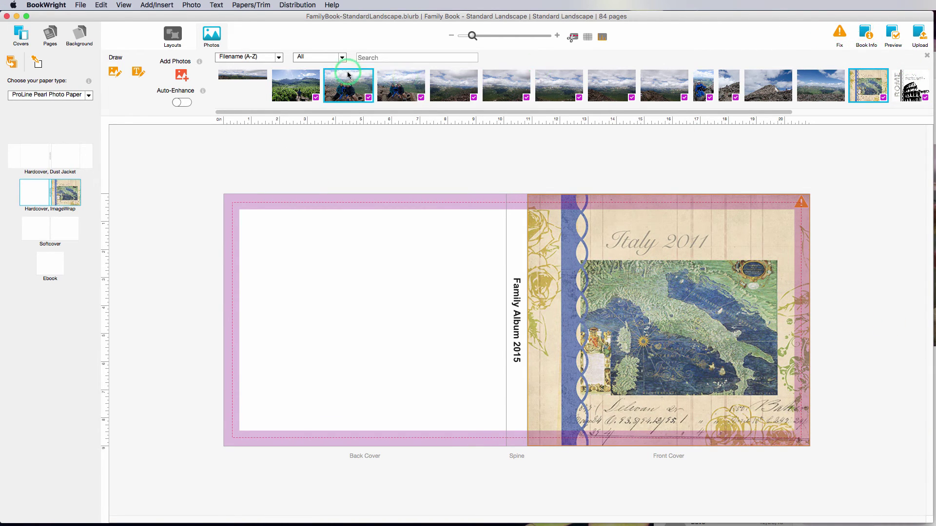
Step: Import ItalyBackCover.jpg from the pages folder and place it on the back cover
click(180, 74)
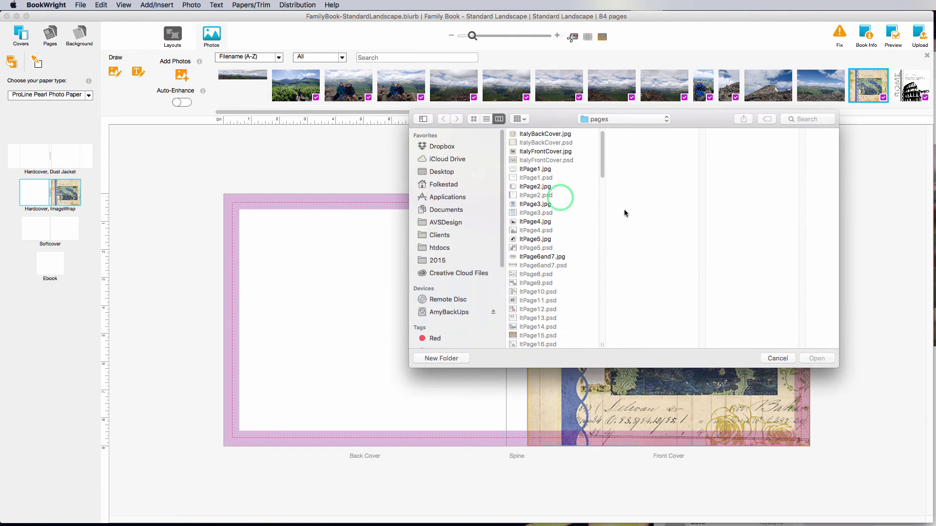
click(544, 134)
click(817, 359)
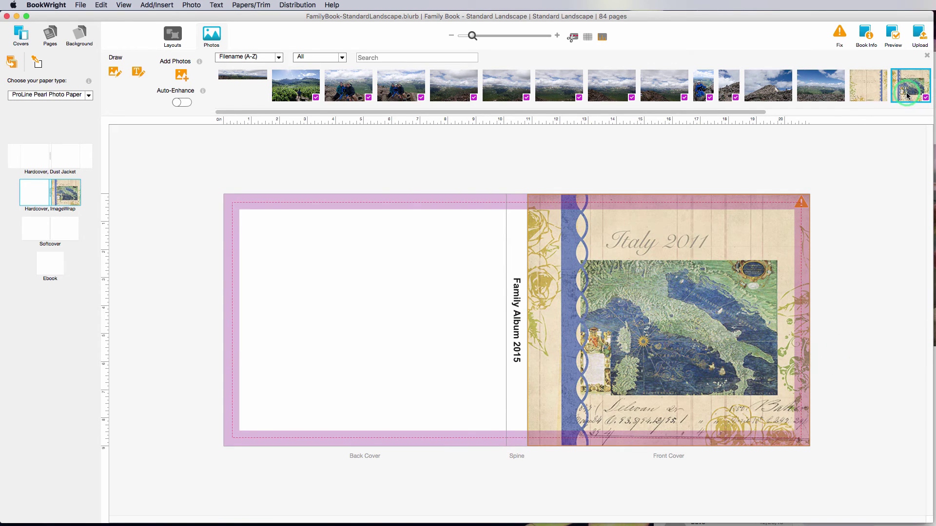
drag(868, 87, 396, 299)
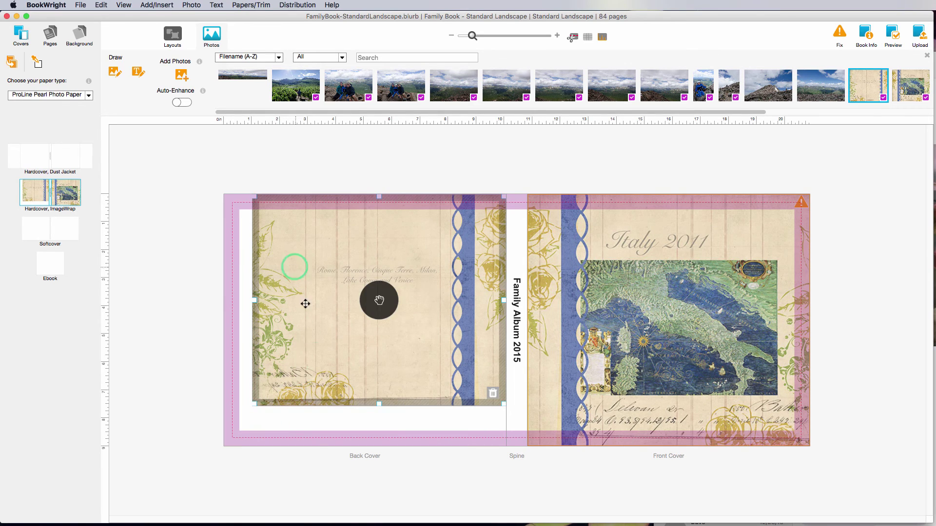
Step: Extend the back cover's image frame to the cover's outer side edge and down close to its lower edge
click(261, 403)
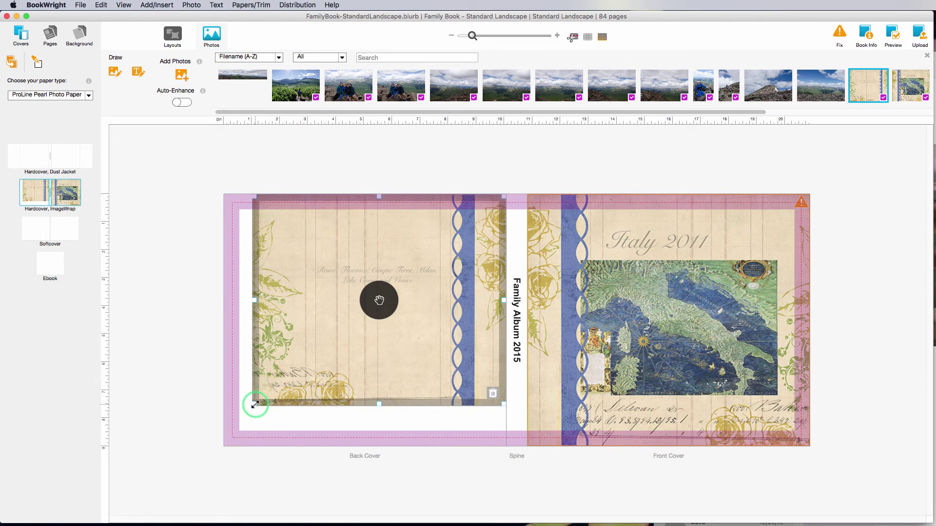
drag(254, 405, 226, 414)
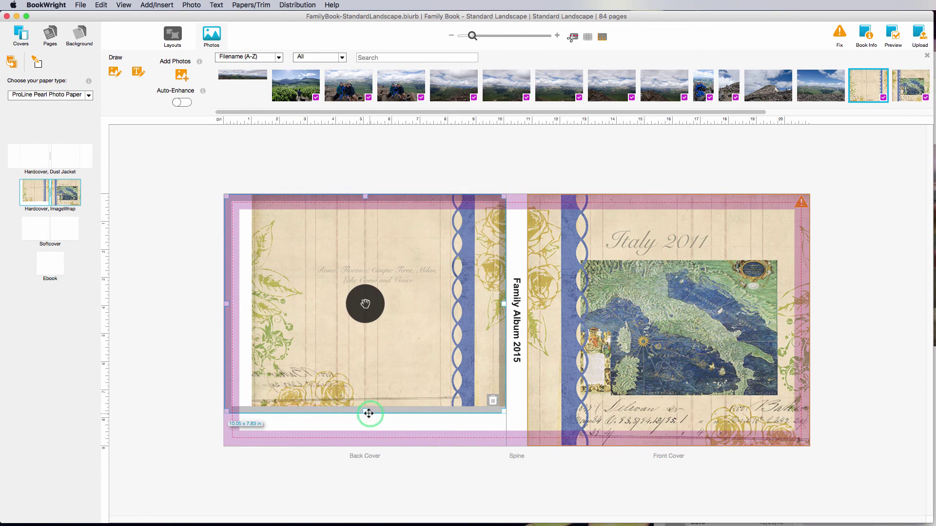
drag(367, 414, 367, 435)
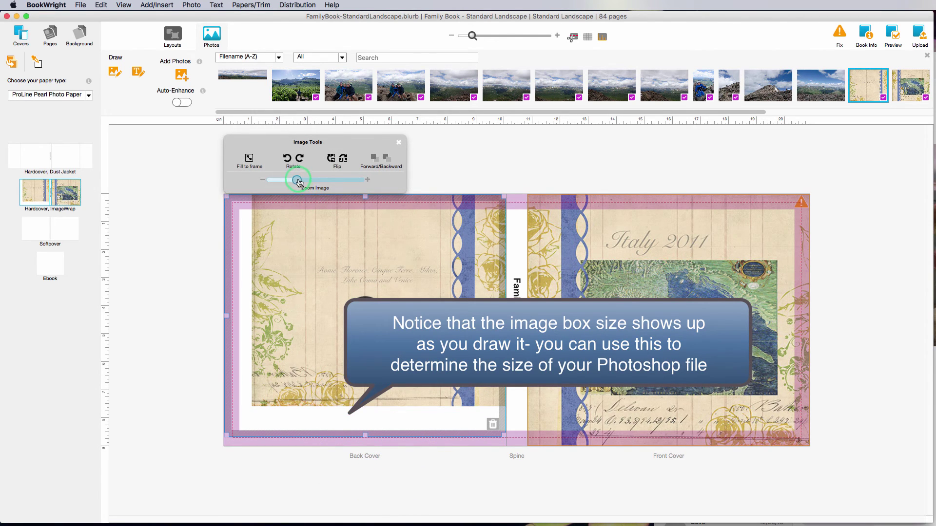
Step: Zoom in the back cover image and shift it down to fill its frame, then close the image tools
drag(299, 182, 302, 183)
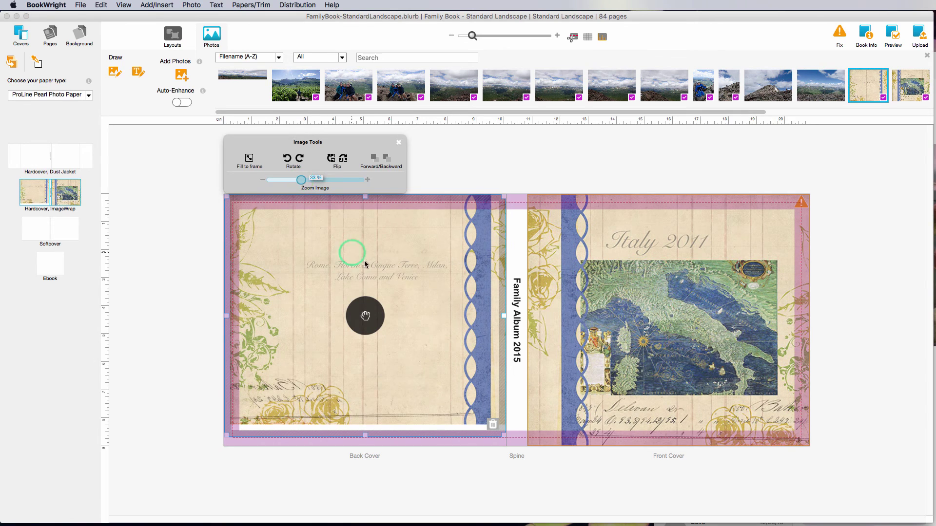
drag(365, 315, 367, 331)
click(367, 441)
drag(366, 436, 367, 442)
click(398, 142)
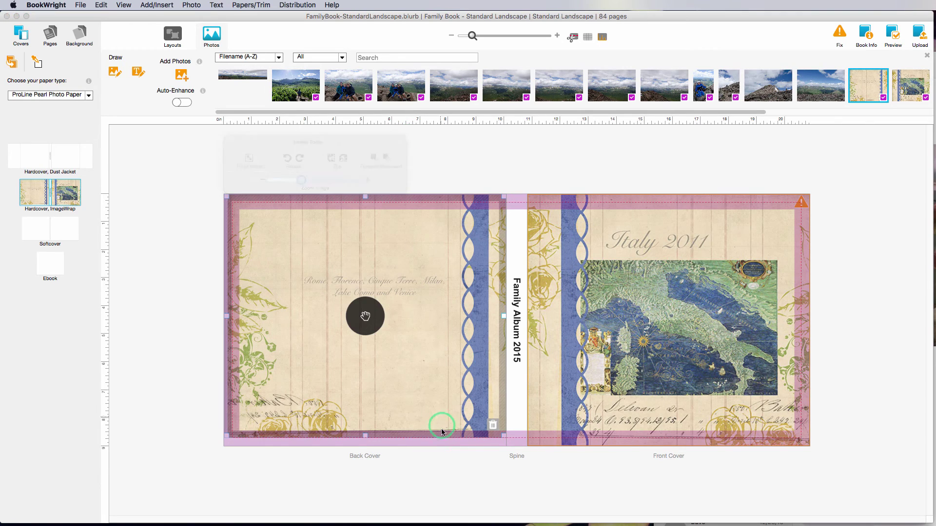
Step: Extend the back cover's image frame down to the cover's lower edge, to a size of 10.05 x 9.00 in
click(363, 435)
click(367, 456)
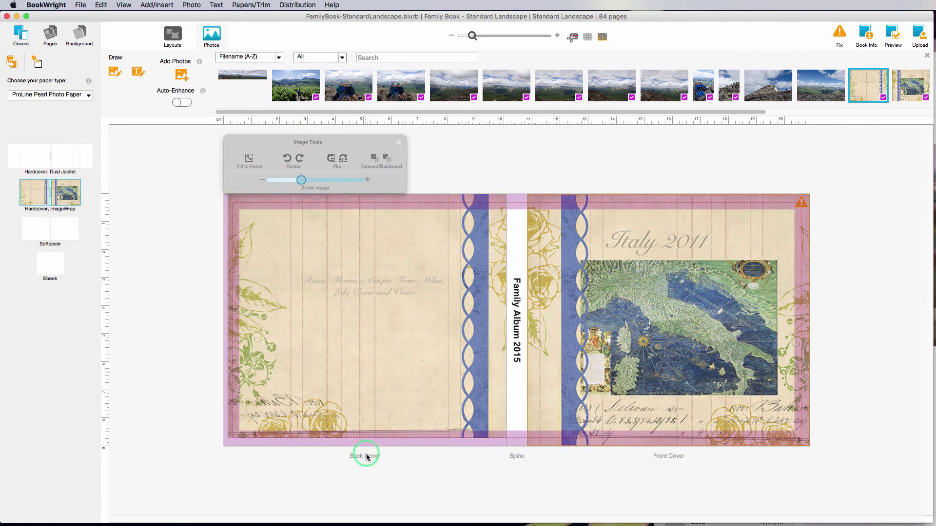
click(391, 426)
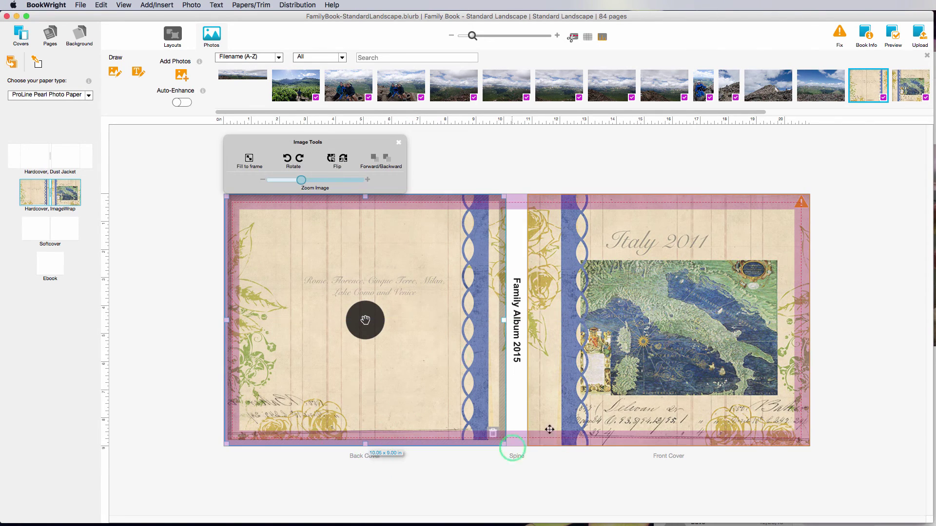
click(524, 350)
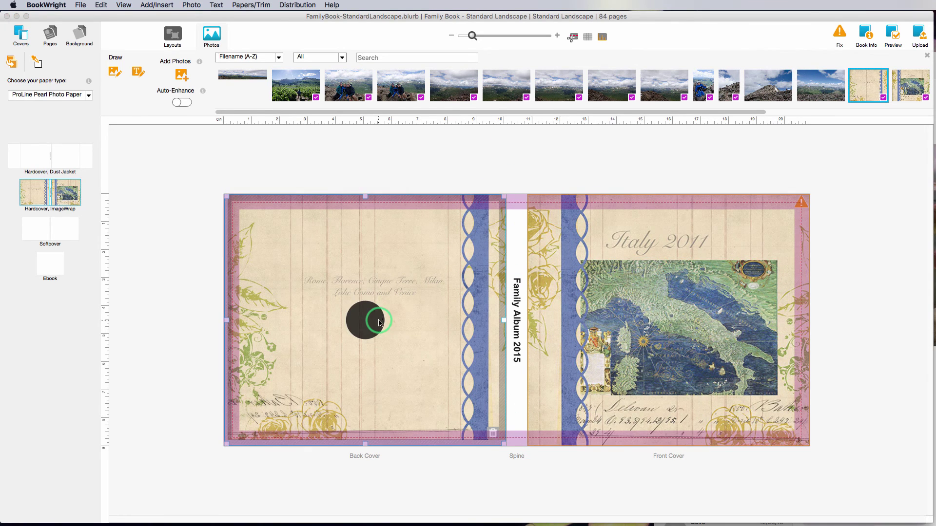
Step: Zoom in the back cover image slightly and shift it left and down so it fills the extended frame
mouse_move(365, 320)
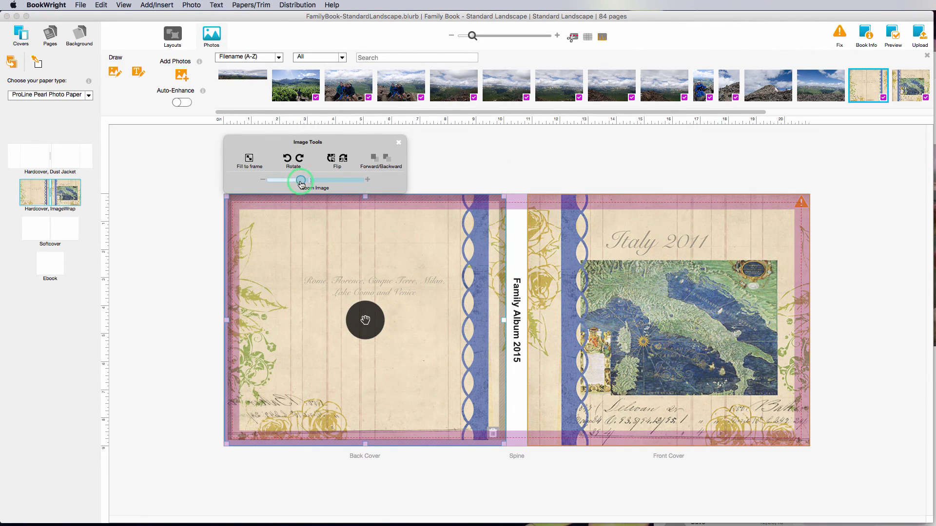
drag(300, 182, 302, 183)
drag(395, 270, 393, 278)
drag(376, 315, 360, 337)
Step: Open the spine title's text for editing and close the editor again
click(510, 336)
click(518, 157)
click(516, 343)
double_click(515, 343)
click(497, 268)
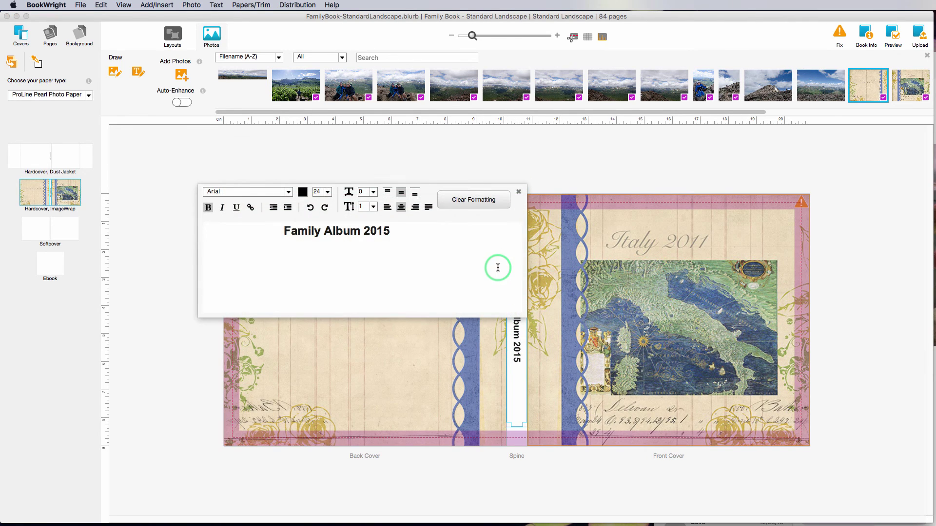
click(519, 193)
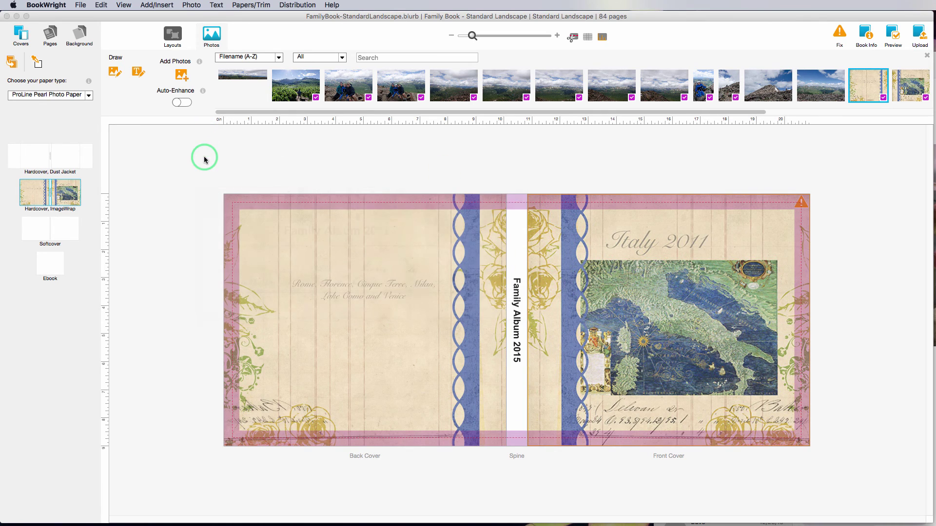
Step: Set the cover's page color to light pink, RGB 255, 193, 179
click(37, 64)
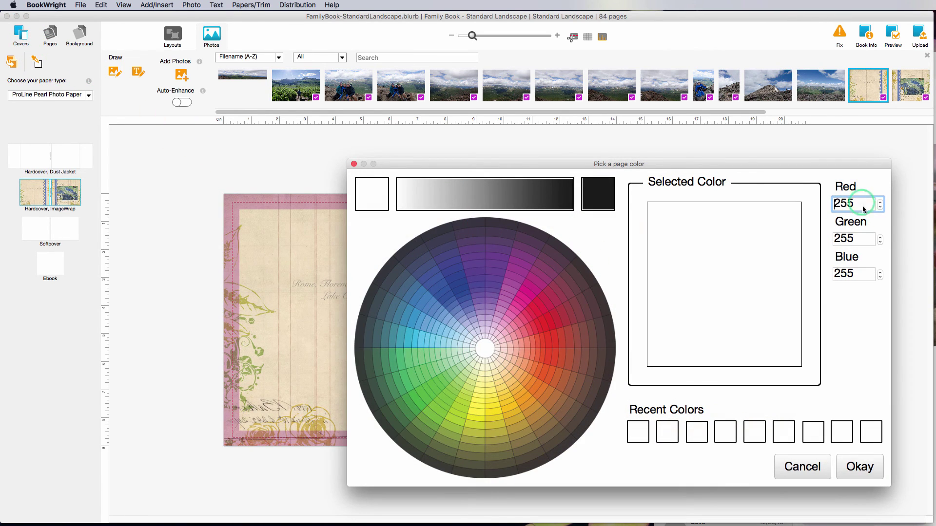
click(510, 347)
click(856, 468)
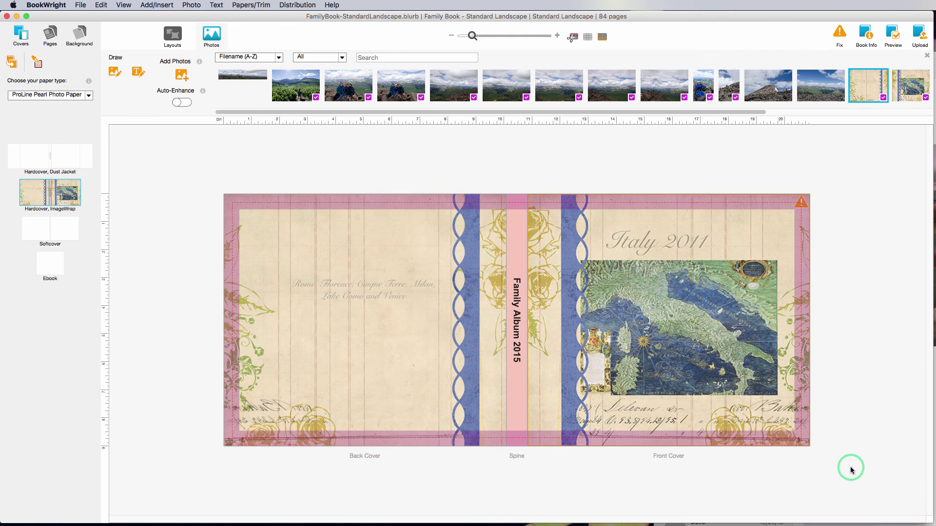
click(512, 225)
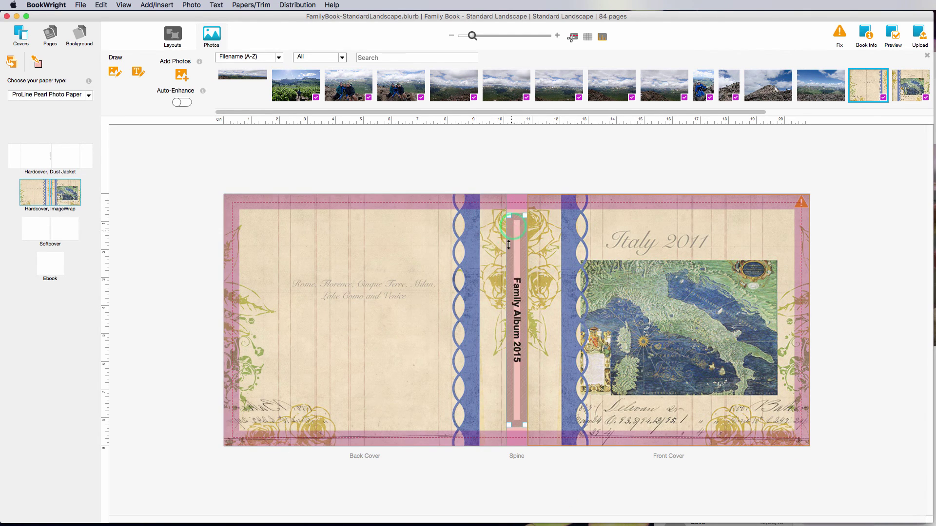
click(517, 287)
click(438, 215)
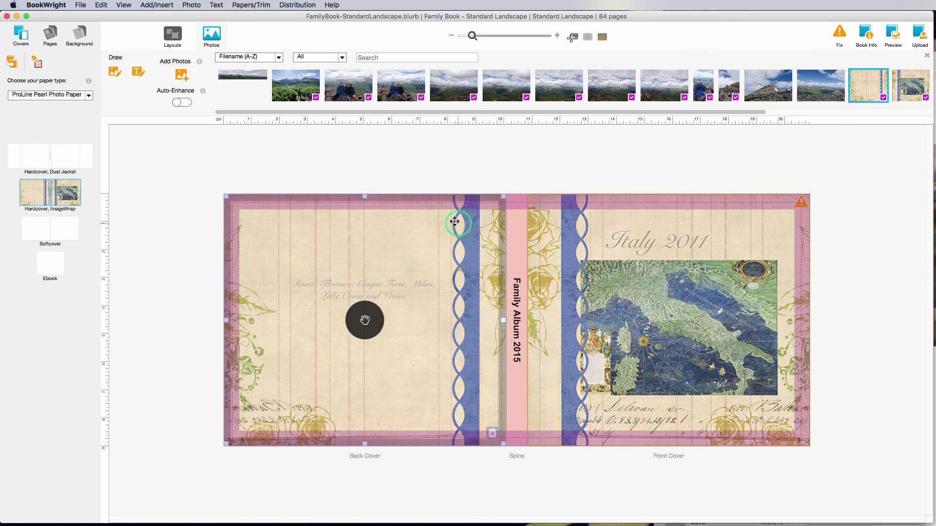
click(351, 221)
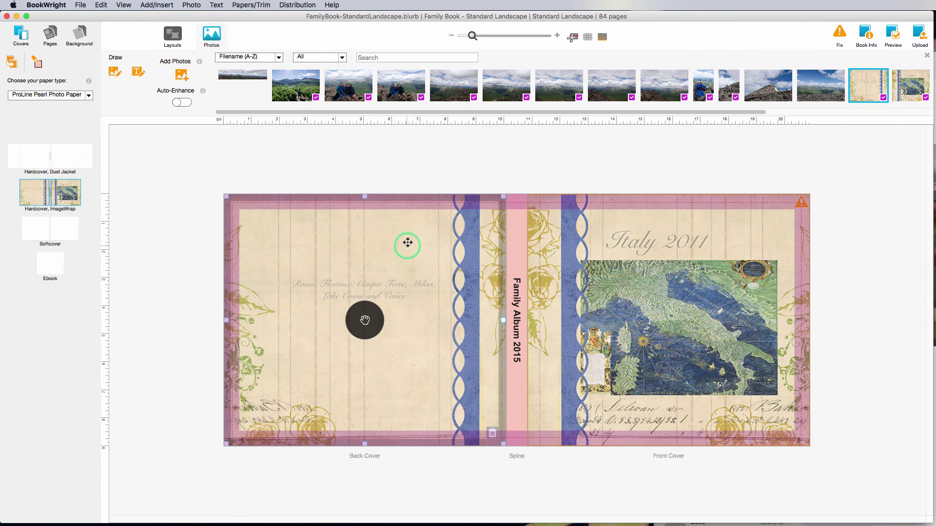
Step: Set the cover's page color to a pale cream, RGB 255, 225, 179, keeping the spine in tone with the artwork
click(38, 61)
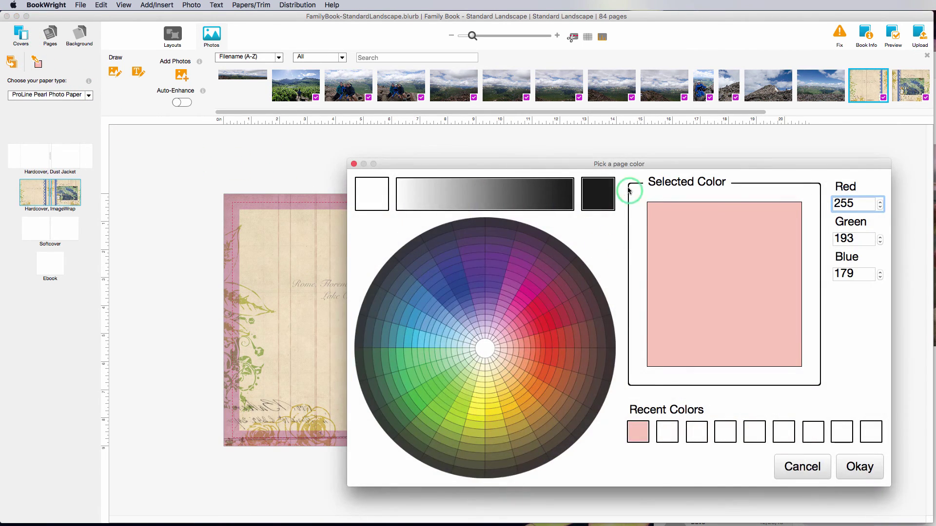
drag(625, 164, 424, 89)
key(Tab)
key(Tab)
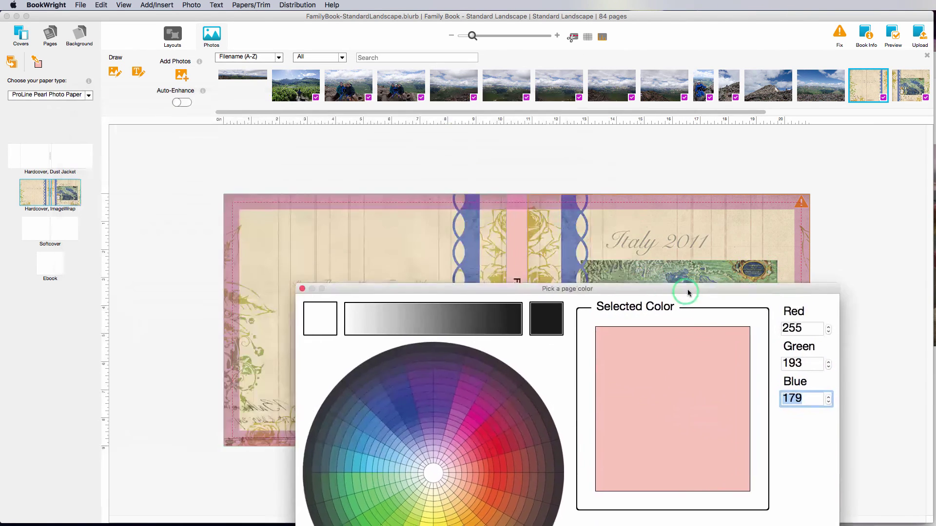
drag(692, 288, 856, 173)
click(408, 251)
drag(627, 172, 433, 118)
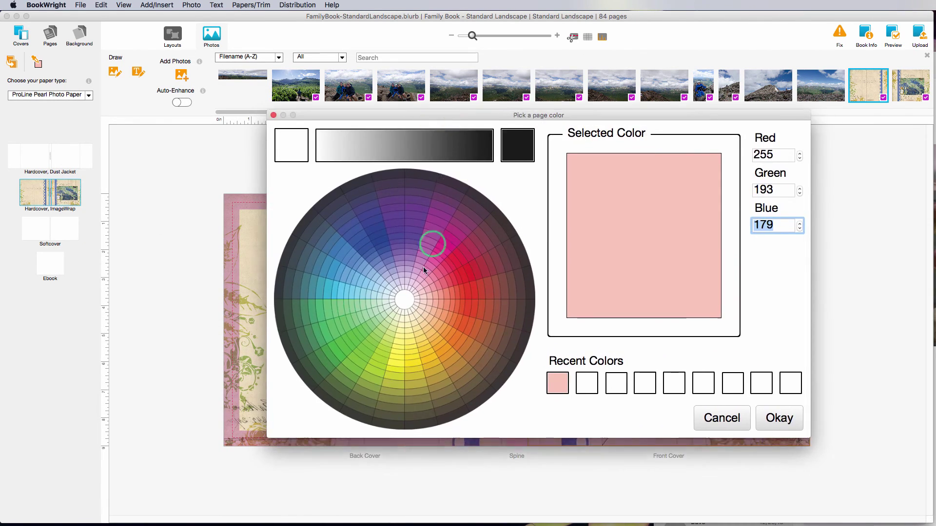
click(422, 317)
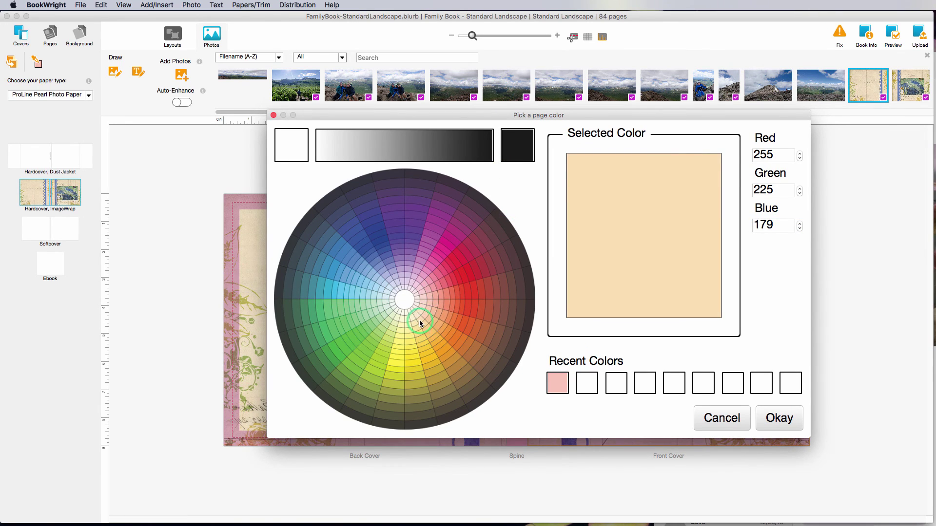
click(779, 418)
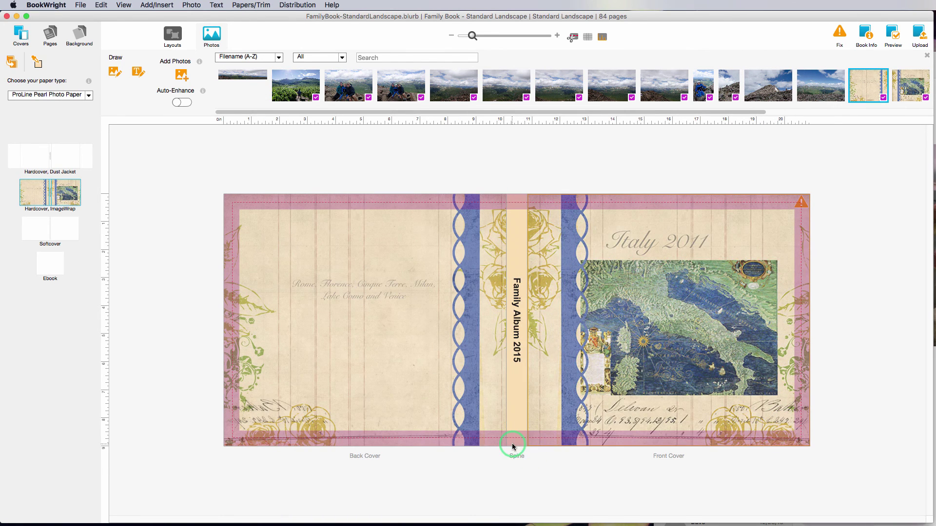
Step: Draw an image frame covering the full height of the spine and place the back cover image in it
click(367, 265)
click(116, 71)
mouse_move(509, 192)
mouse_down()
mouse_move(548, 300)
mouse_move(556, 375)
mouse_move(547, 462)
mouse_up()
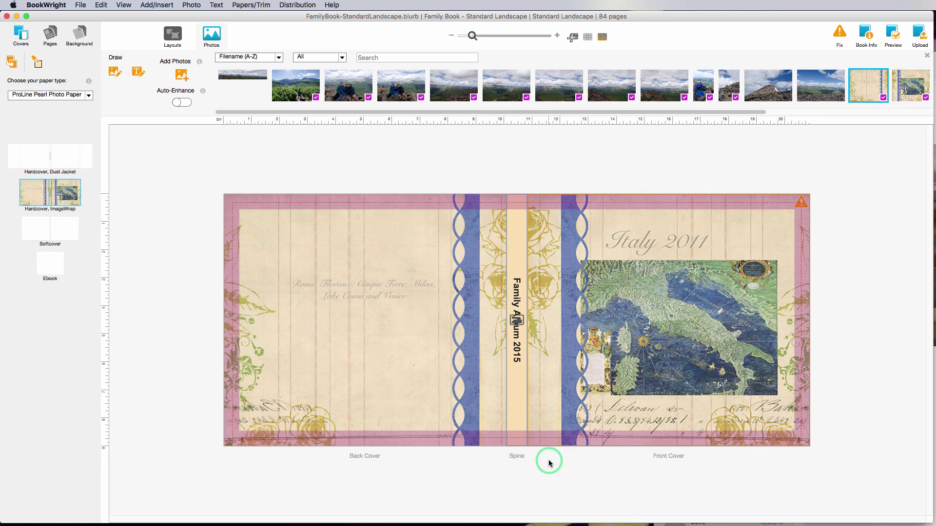
drag(870, 88, 441, 222)
click(520, 308)
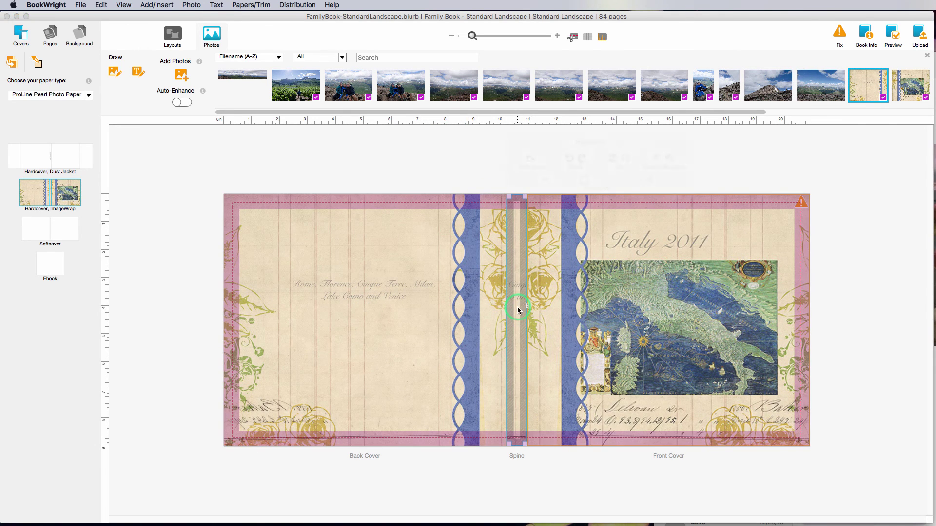
click(564, 184)
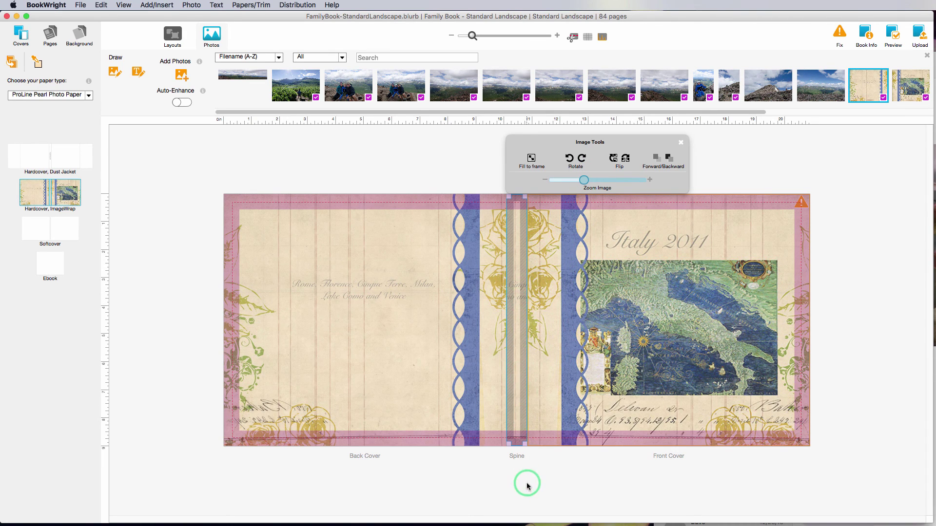
click(490, 383)
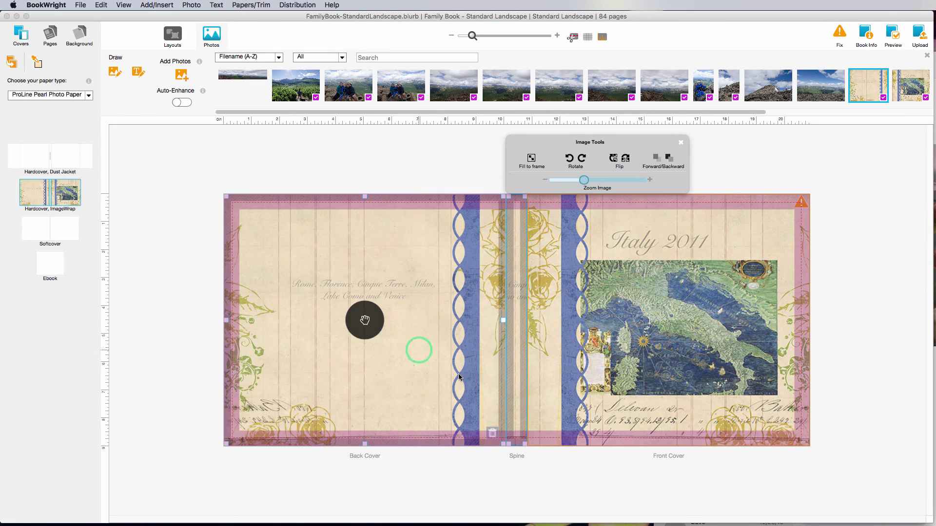
click(528, 345)
click(513, 345)
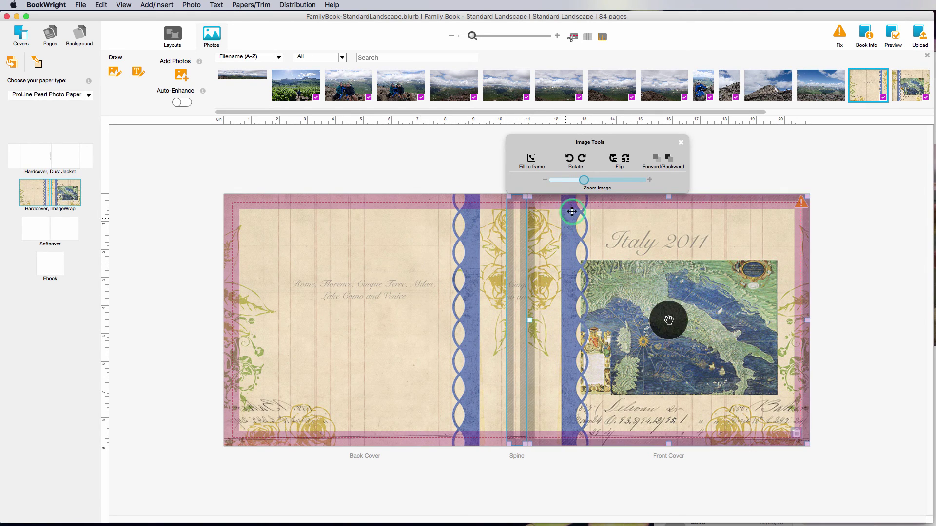
click(582, 181)
click(488, 154)
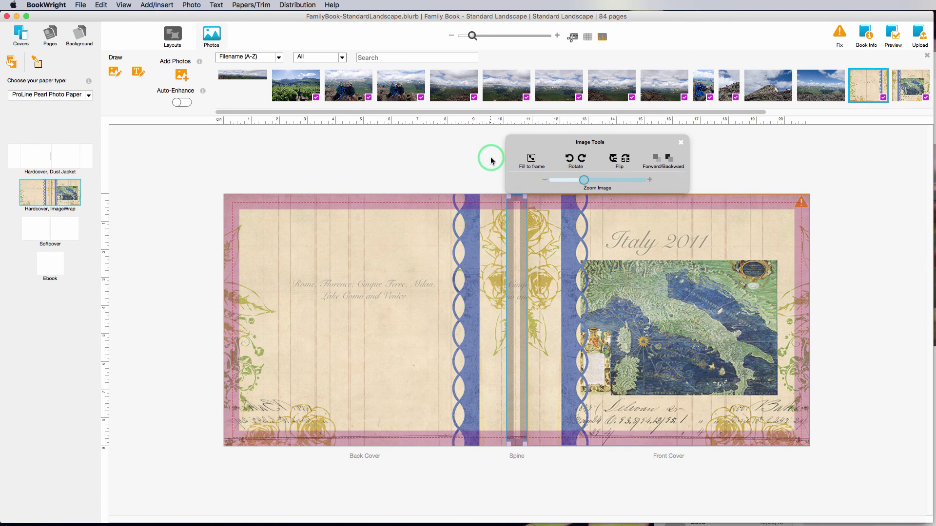
Step: Select the spine's image frame and send it behind the Family Album 2015 title
click(515, 301)
click(507, 305)
click(522, 444)
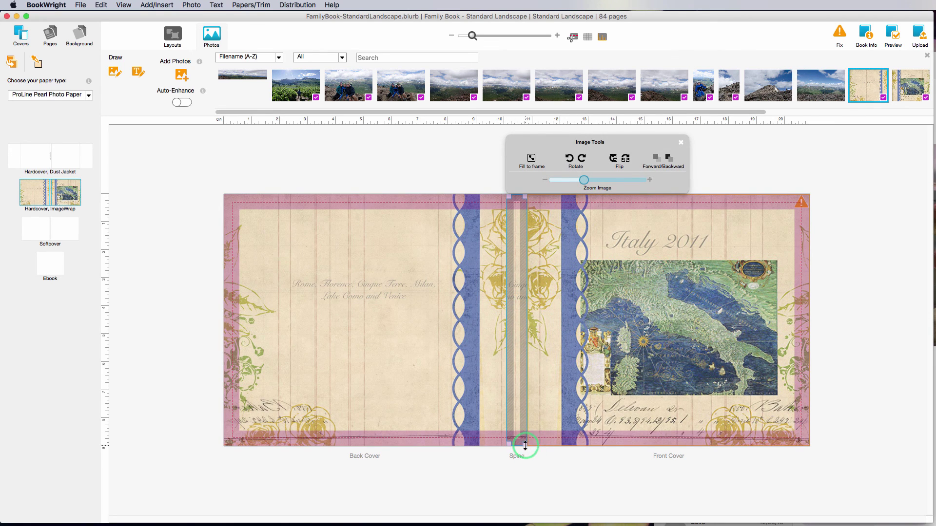
click(515, 295)
right_click(514, 320)
click(538, 360)
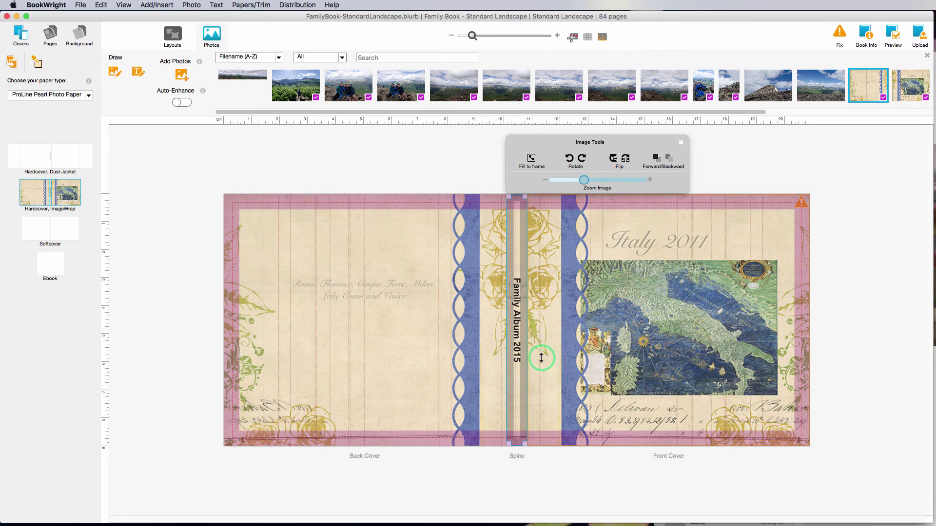
Step: Check the layering of the spine's image and title frames, opening the title's text editor and closing it
click(547, 471)
click(511, 354)
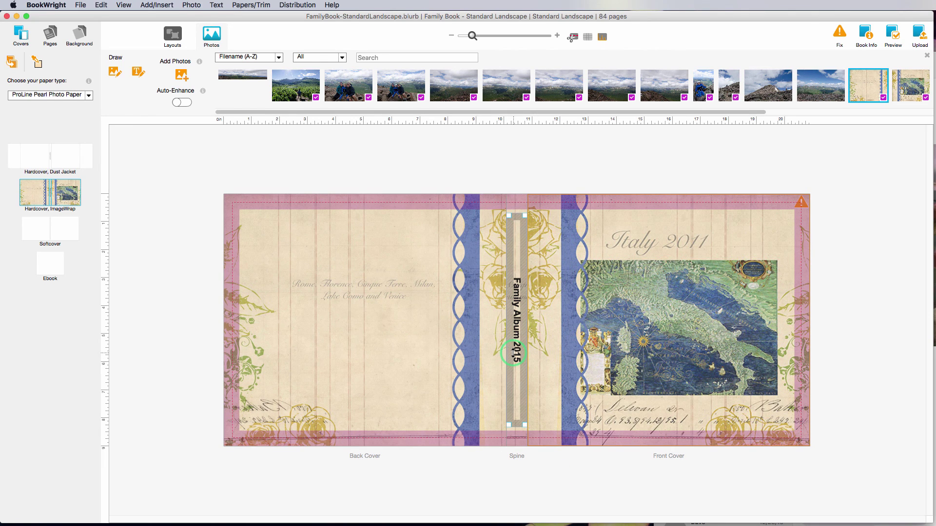
click(509, 266)
drag(509, 266, 519, 308)
click(518, 200)
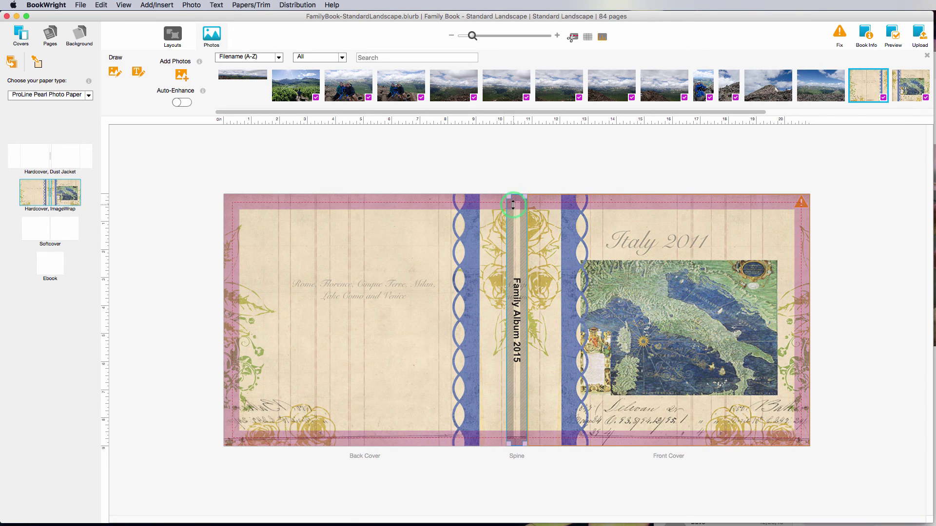
drag(514, 210, 514, 210)
double_click(515, 280)
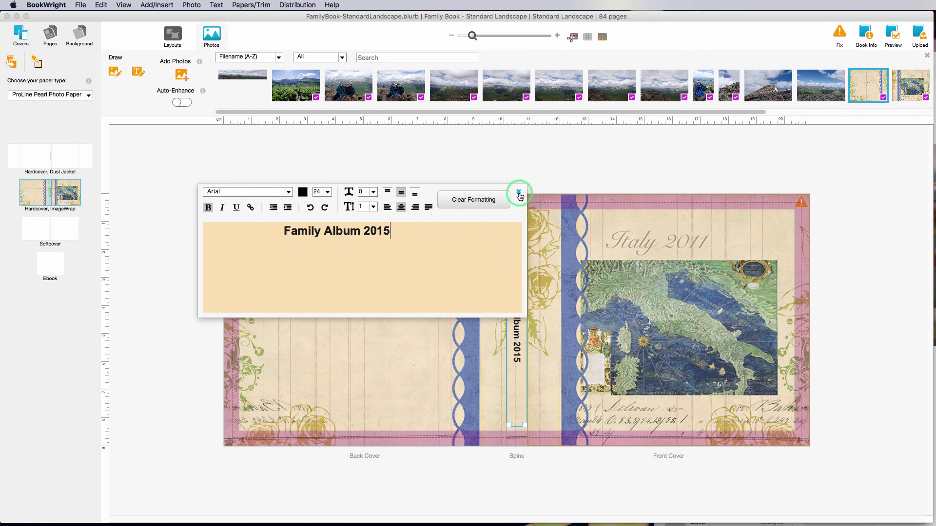
click(520, 196)
Step: Examine how the artwork runs across the back cover, spine and front cover, selecting the cover images in turn
click(653, 217)
click(309, 293)
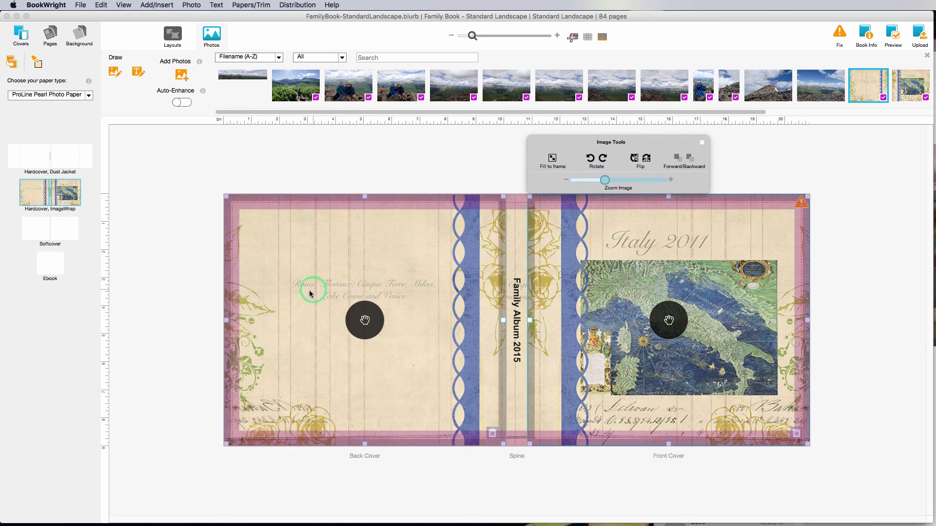
click(314, 290)
click(779, 239)
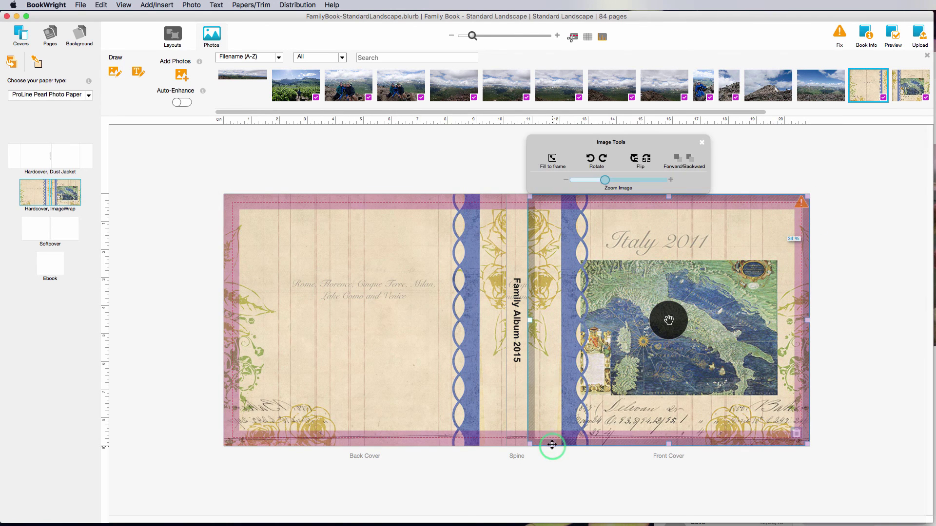
click(612, 504)
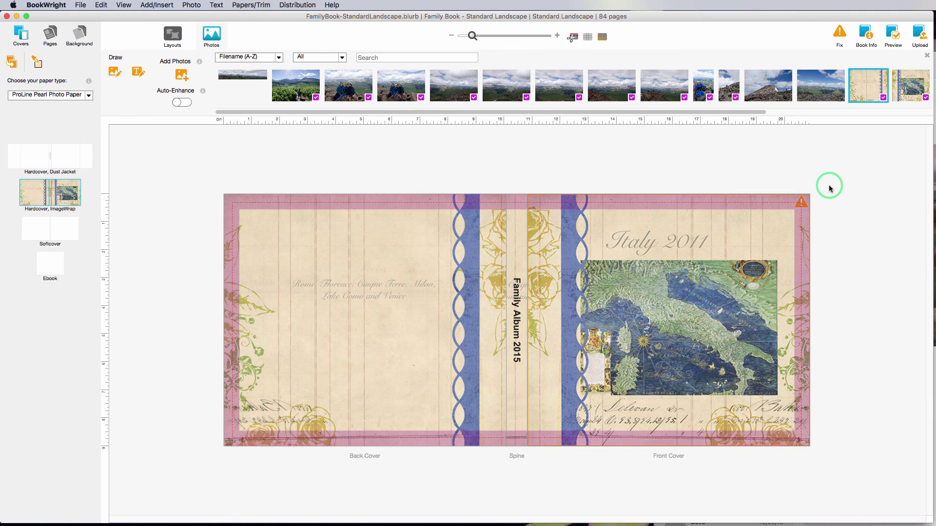
click(268, 278)
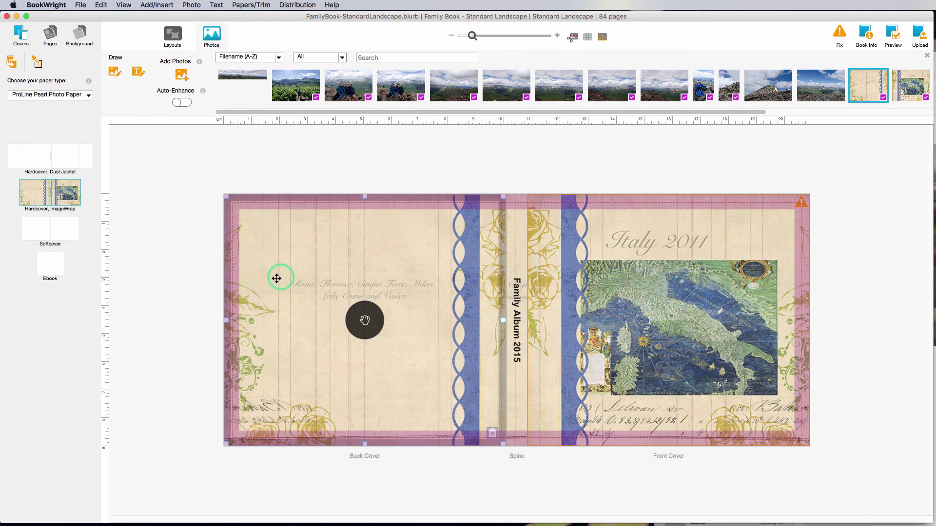
click(501, 486)
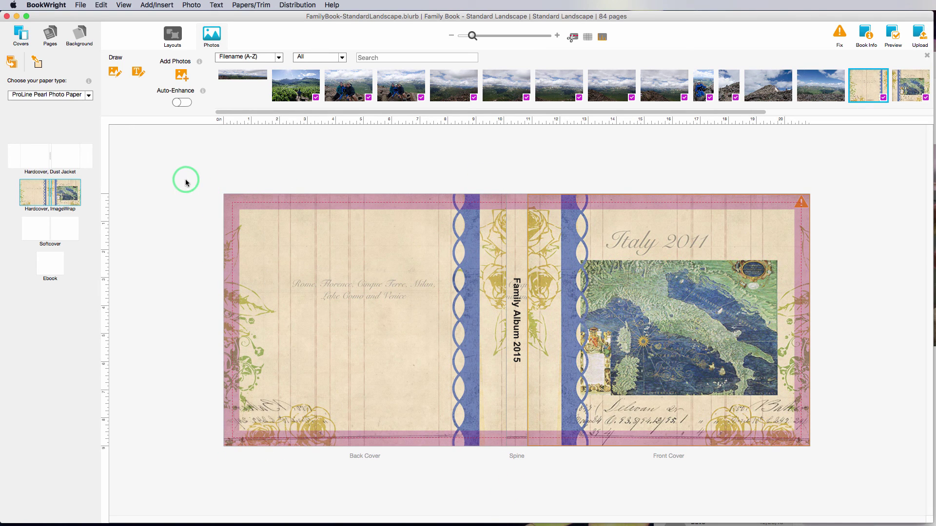
click(487, 368)
click(588, 397)
click(570, 284)
click(343, 192)
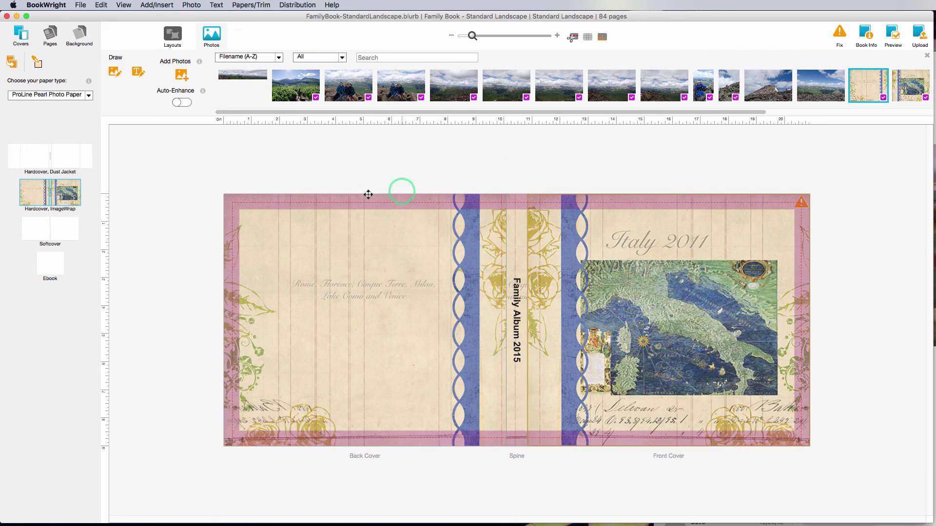
click(61, 208)
click(121, 212)
click(531, 191)
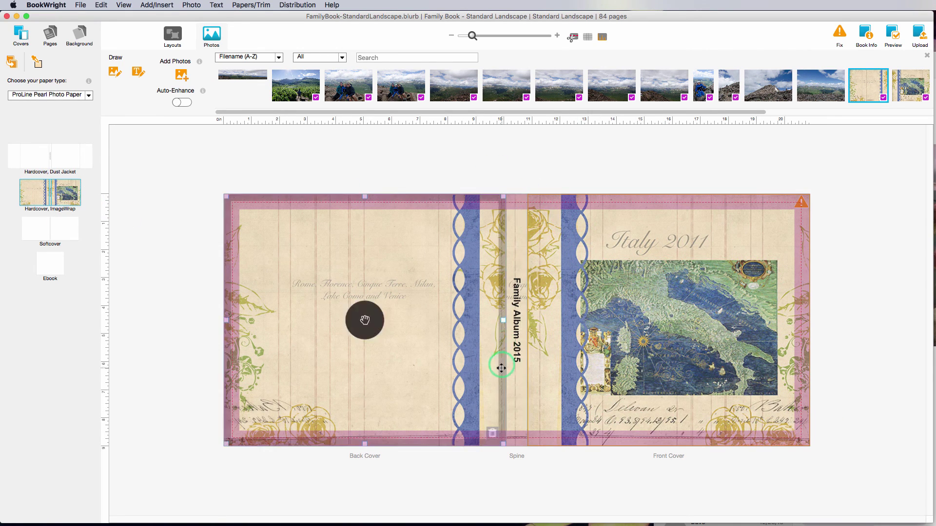
click(511, 381)
click(260, 253)
click(178, 246)
click(41, 191)
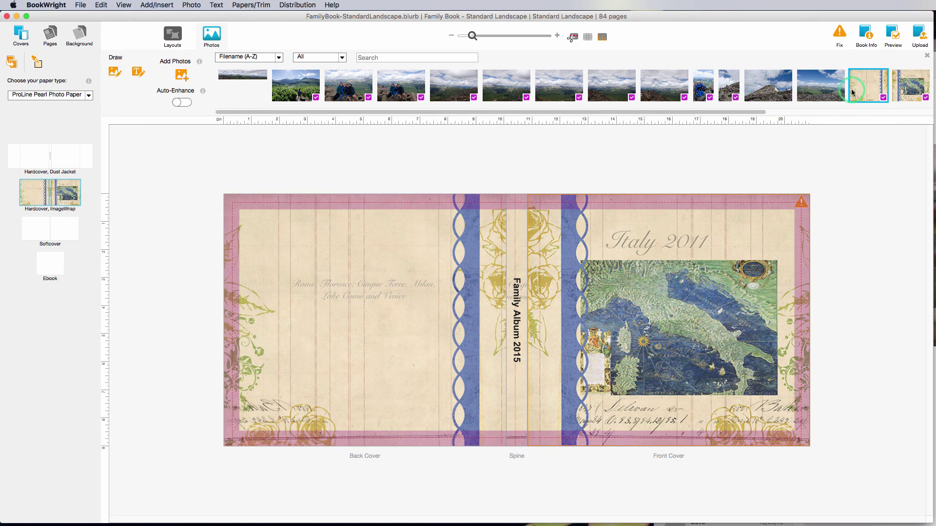
click(919, 38)
Step: View the ROME spread on pages 12 and 13 of the book, then return to the covers
click(50, 42)
drag(97, 177, 103, 150)
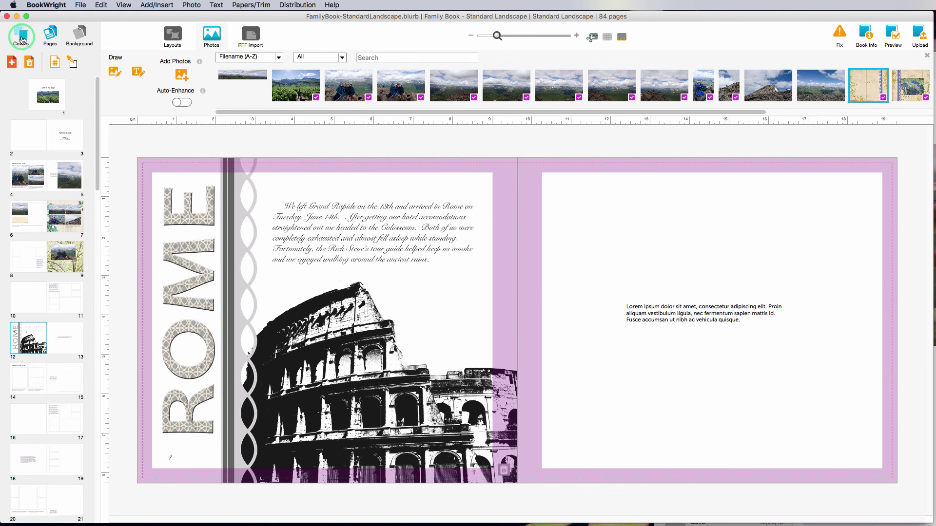
click(22, 37)
click(49, 38)
click(21, 35)
Step: Examine the outer edges and wrap area of the ImageWrap cover on the back and front
click(63, 200)
click(380, 441)
click(819, 359)
click(368, 266)
click(215, 403)
click(225, 428)
click(218, 204)
click(564, 471)
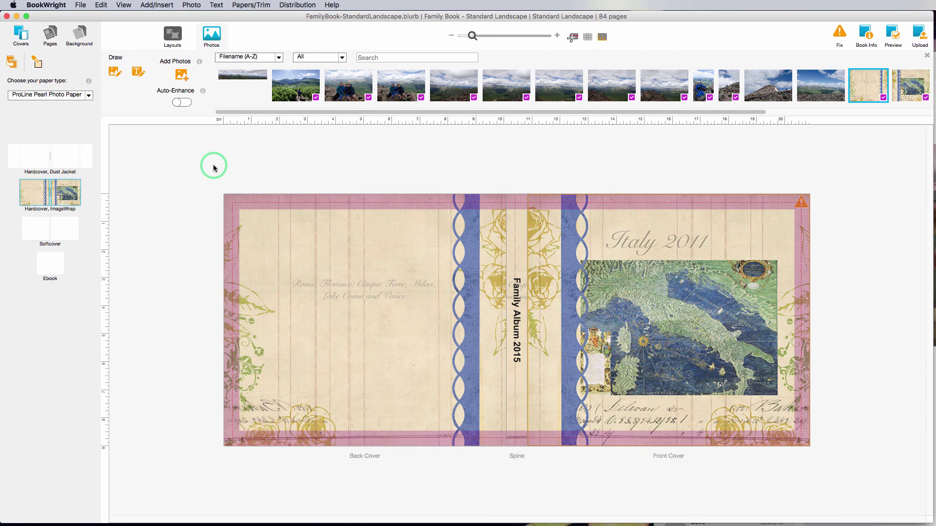